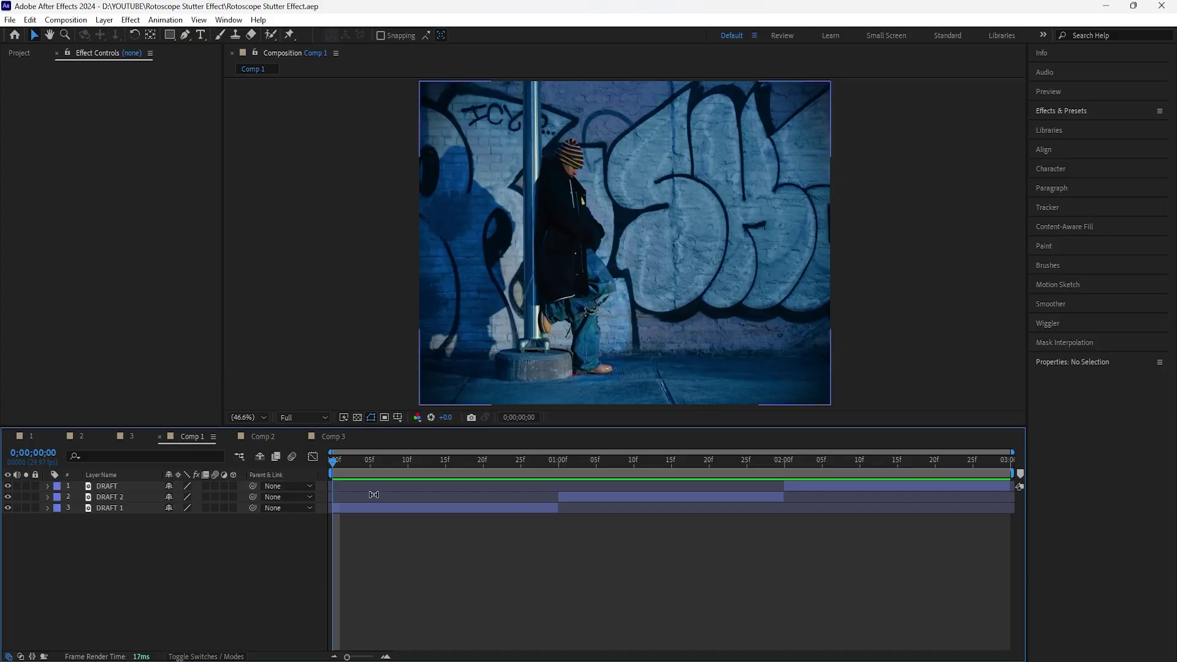
- Play and scrub through the three DRAFT clips in Comp 1, and return to the first frame
drag(333, 460, 342, 536)
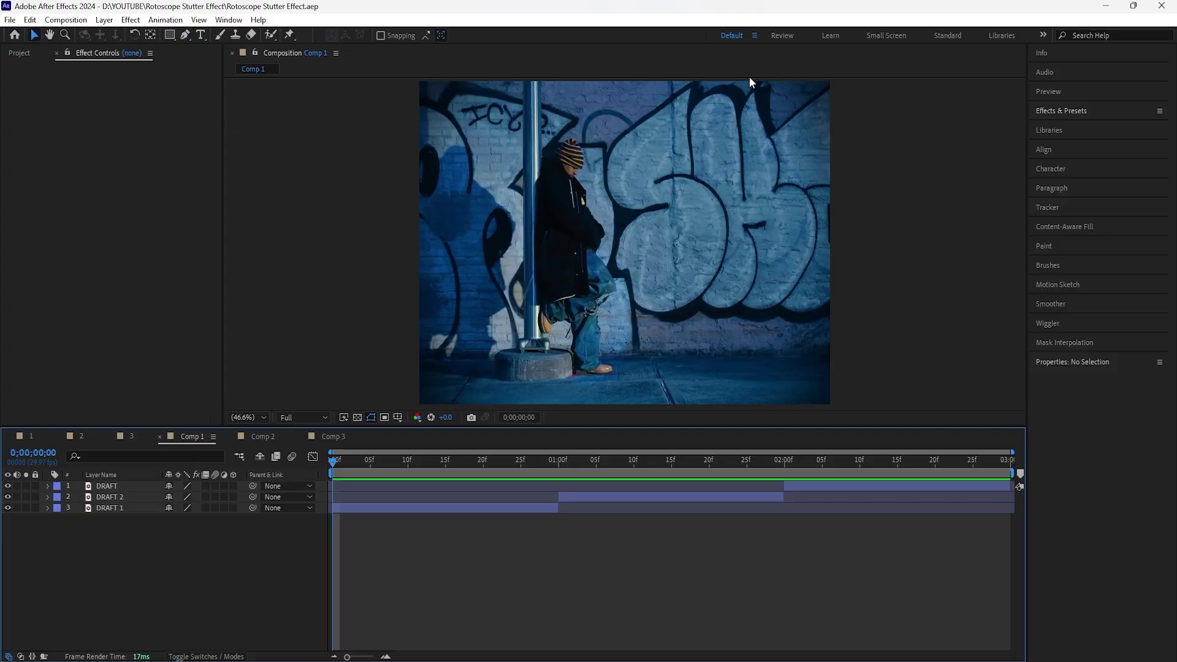
key(space)
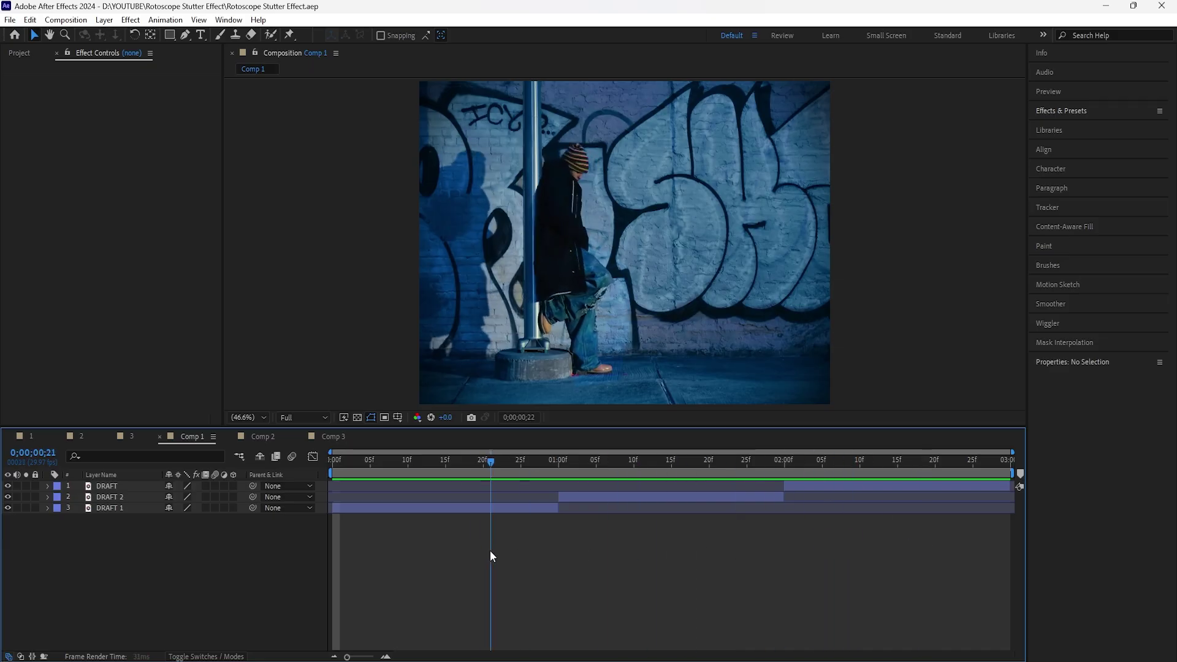
key(space)
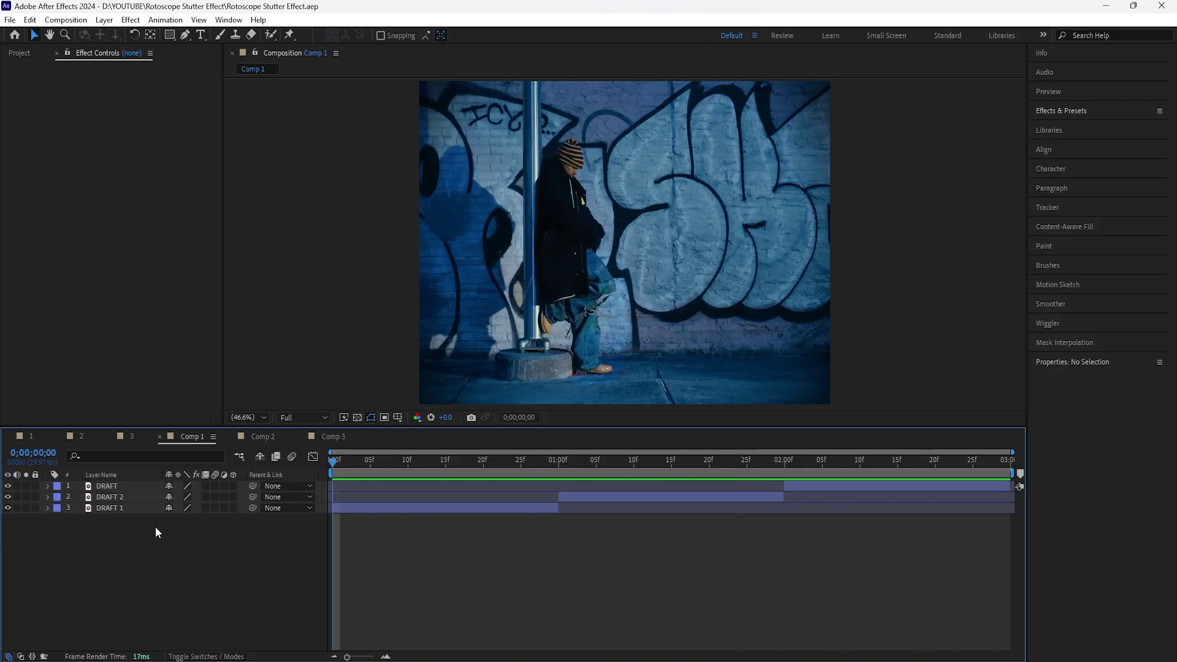
drag(333, 466, 553, 556)
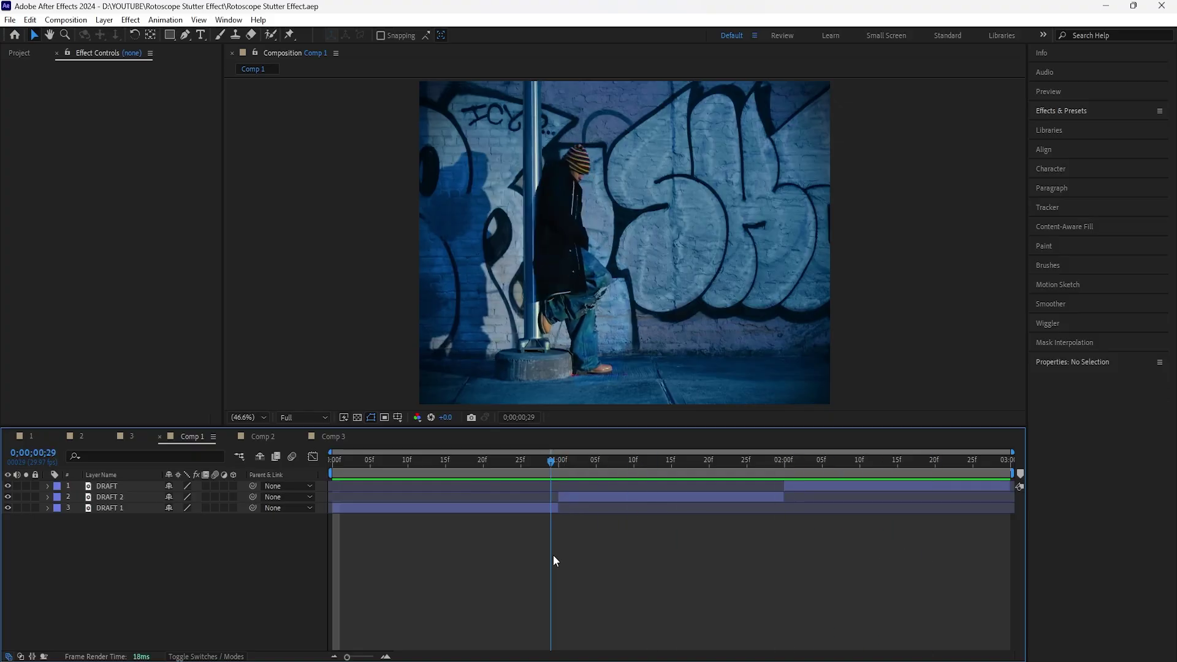
drag(553, 555, 891, 516)
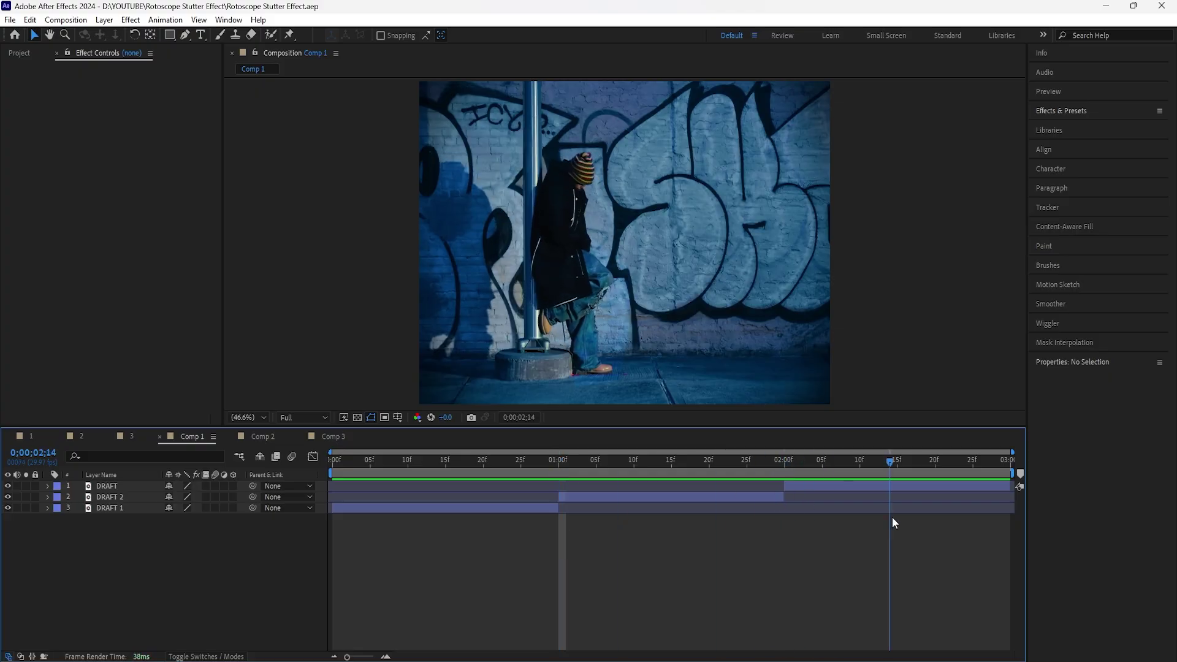
key(Home)
- Select the whole standing man in the DRAFT 1 layer with the Roto Brush, from his striped hat down to his shoes
click(122, 509)
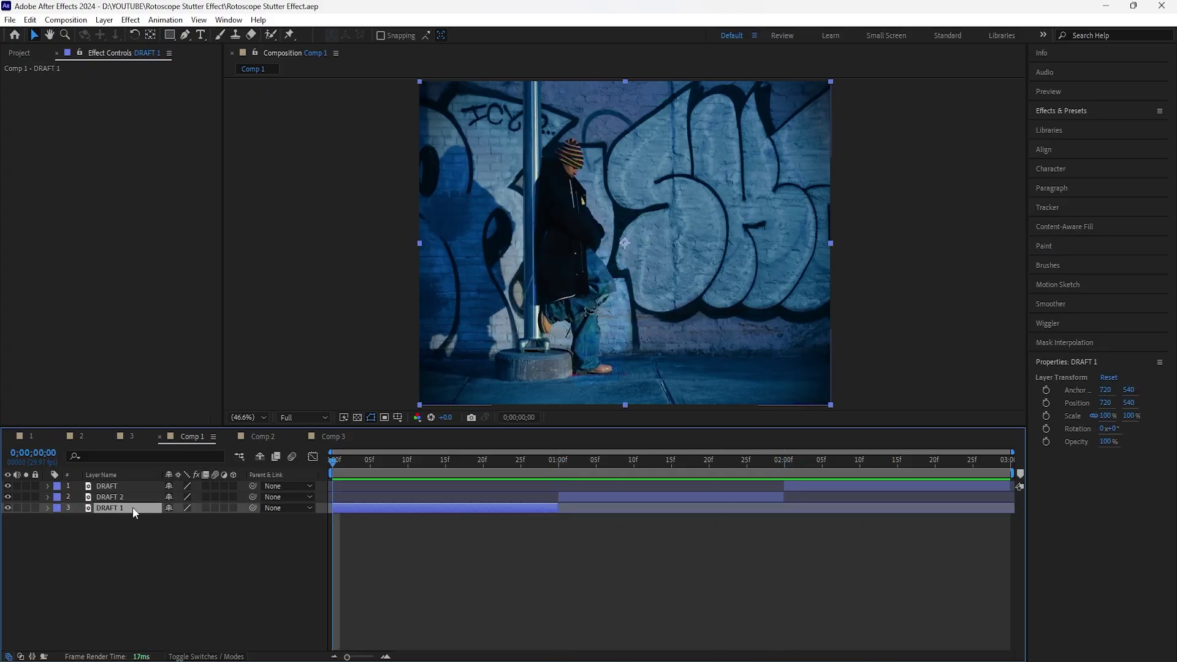
double_click(133, 506)
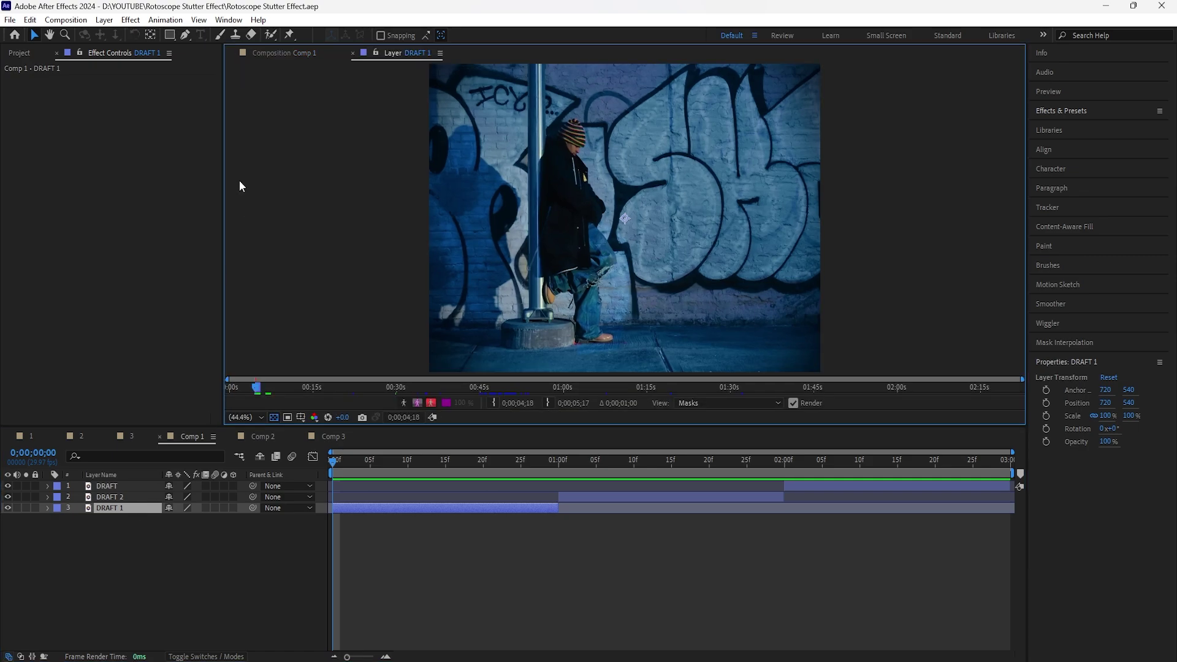
click(270, 35)
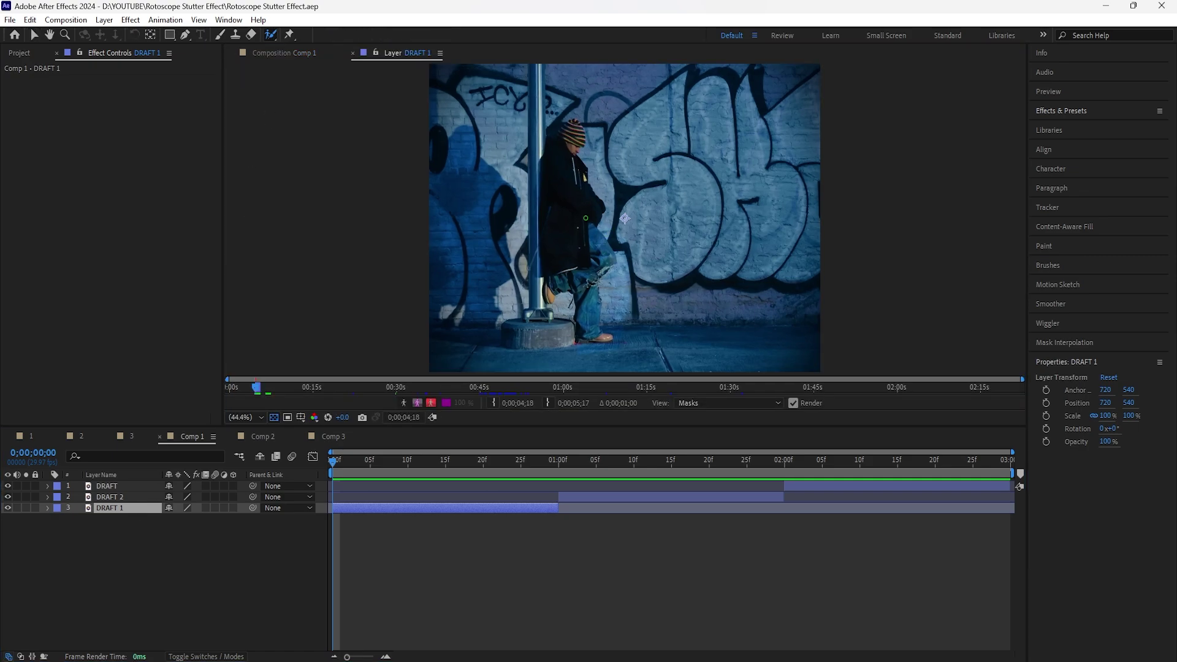
mouse_move(587, 218)
mouse_down()
mouse_move(623, 219)
mouse_move(610, 218)
mouse_up()
drag(569, 166, 569, 293)
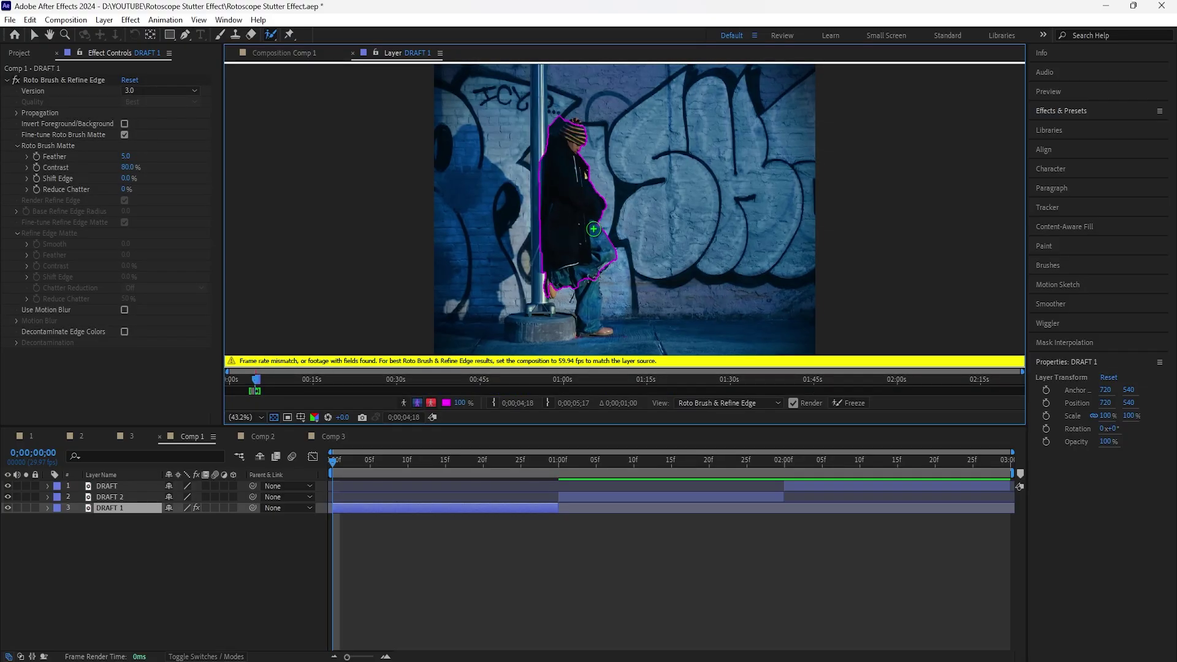
drag(572, 177, 578, 252)
scroll(561, 232, up, 3)
scroll(509, 270, down, 5)
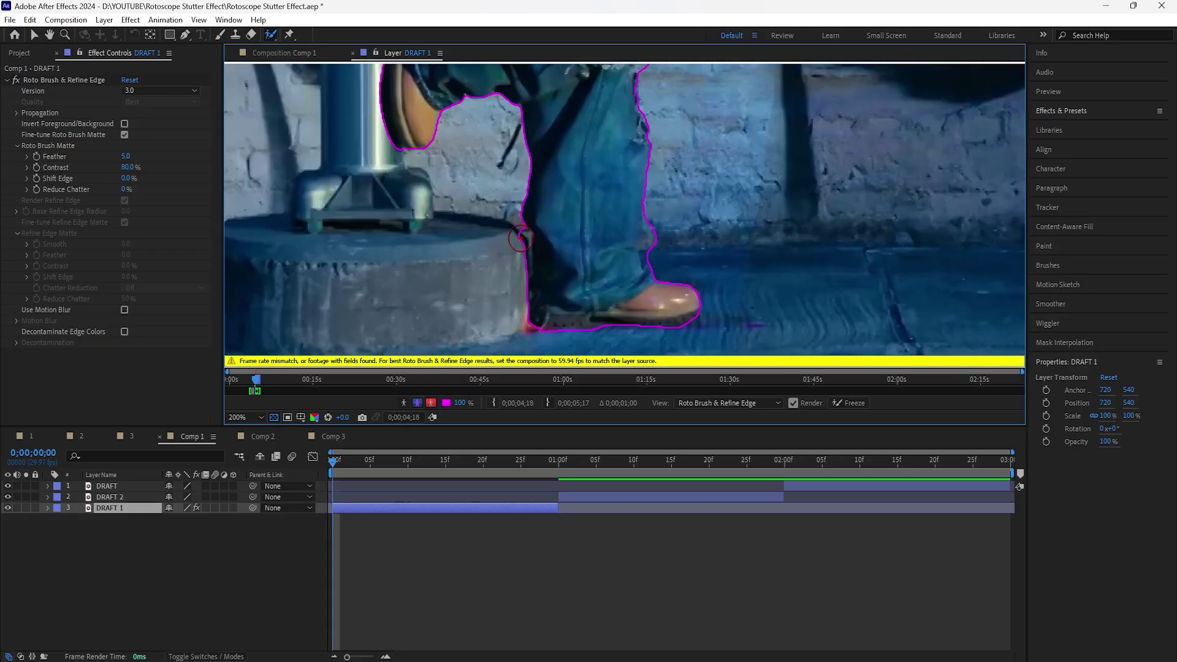
scroll(452, 307, up, 5)
scroll(452, 308, down, 2)
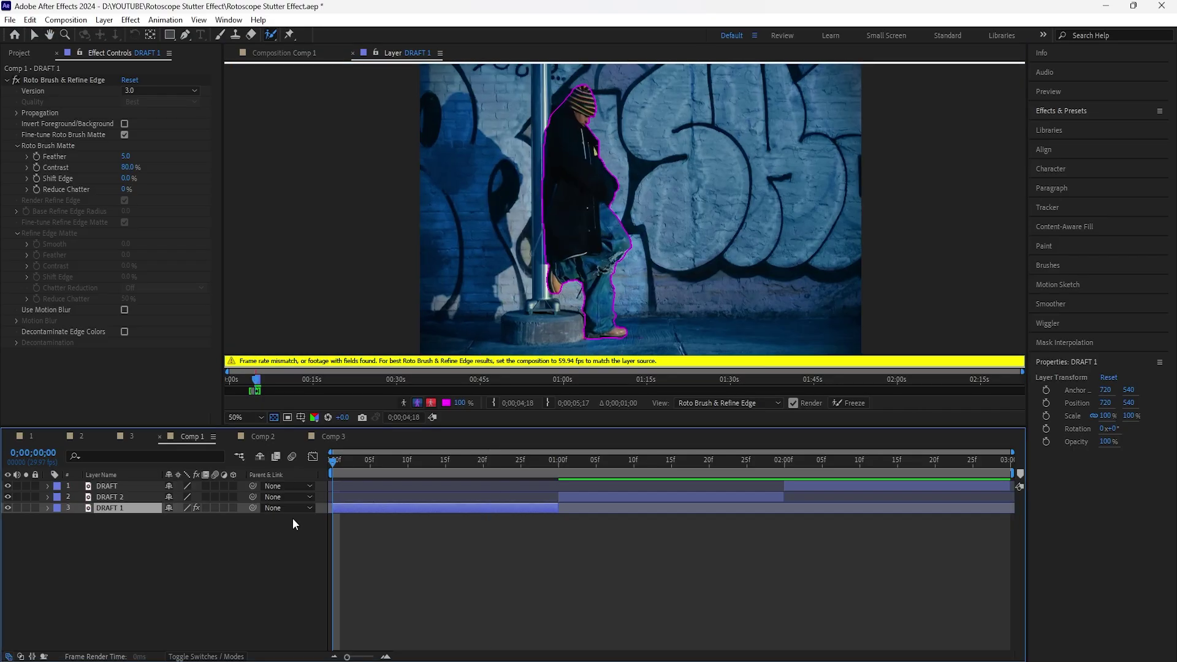
- Freeze DRAFT 1's Roto Brush propagation, and in Comp 1 set the matte's Feather to 9.0 and Shift Edge to -40%
click(854, 407)
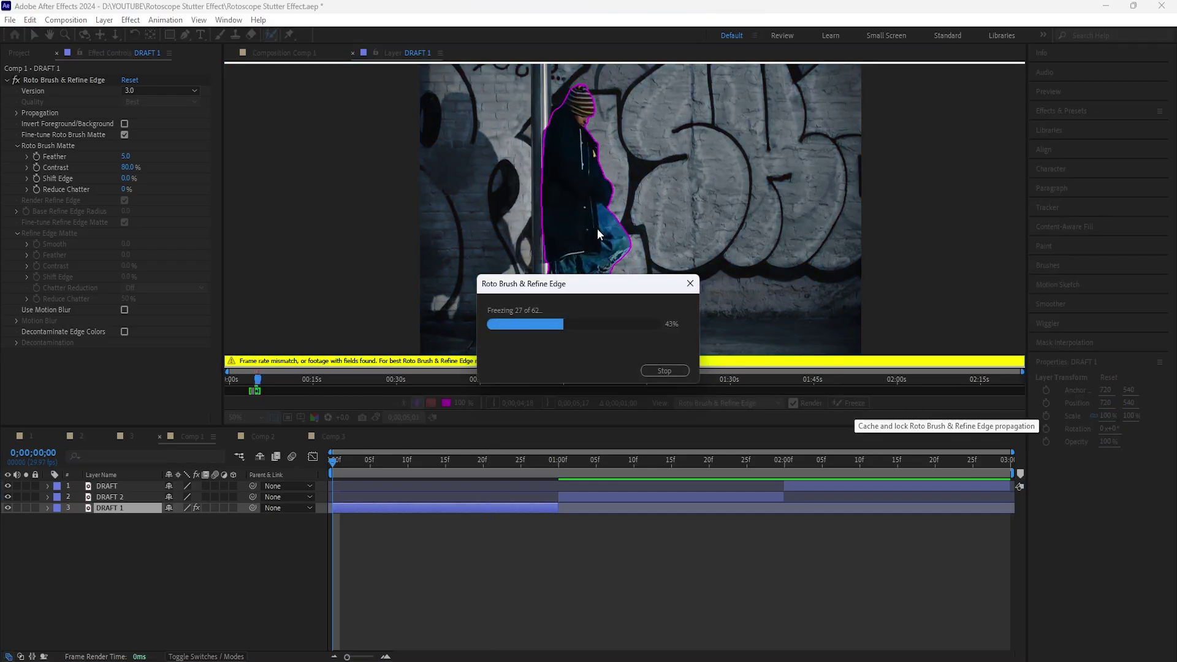
click(293, 54)
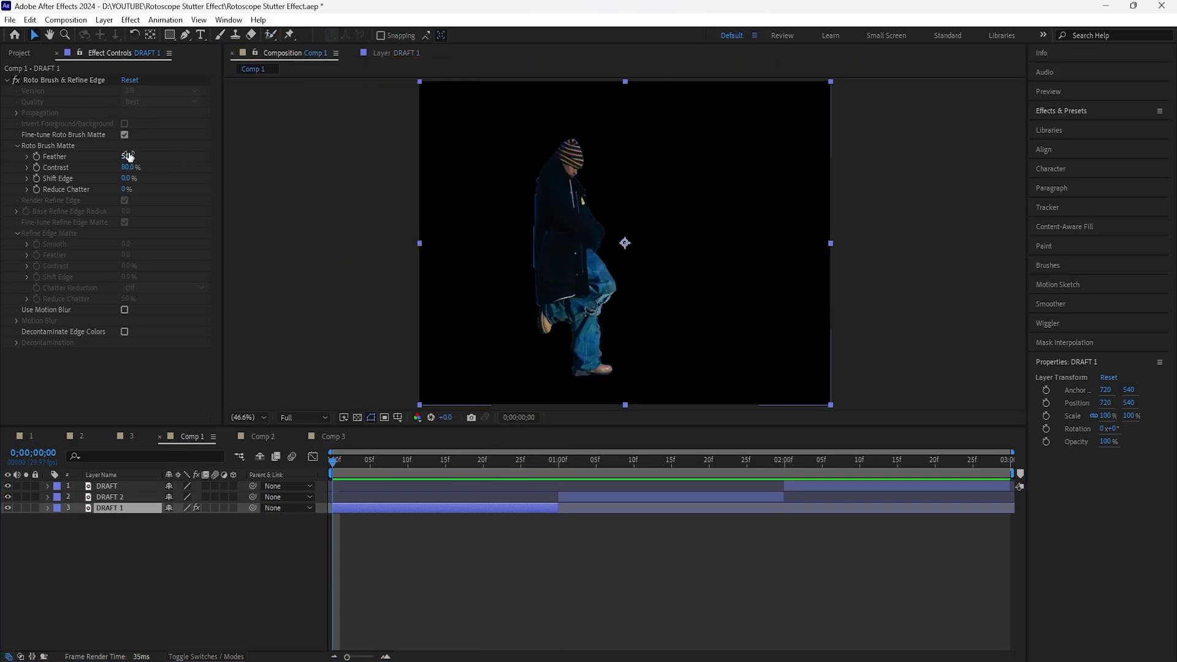
drag(129, 156, 183, 144)
drag(126, 179, 109, 190)
- Enable time remapping on the DRAFT 1 layer and add a Time Remap keyframe at frame 0
click(128, 512)
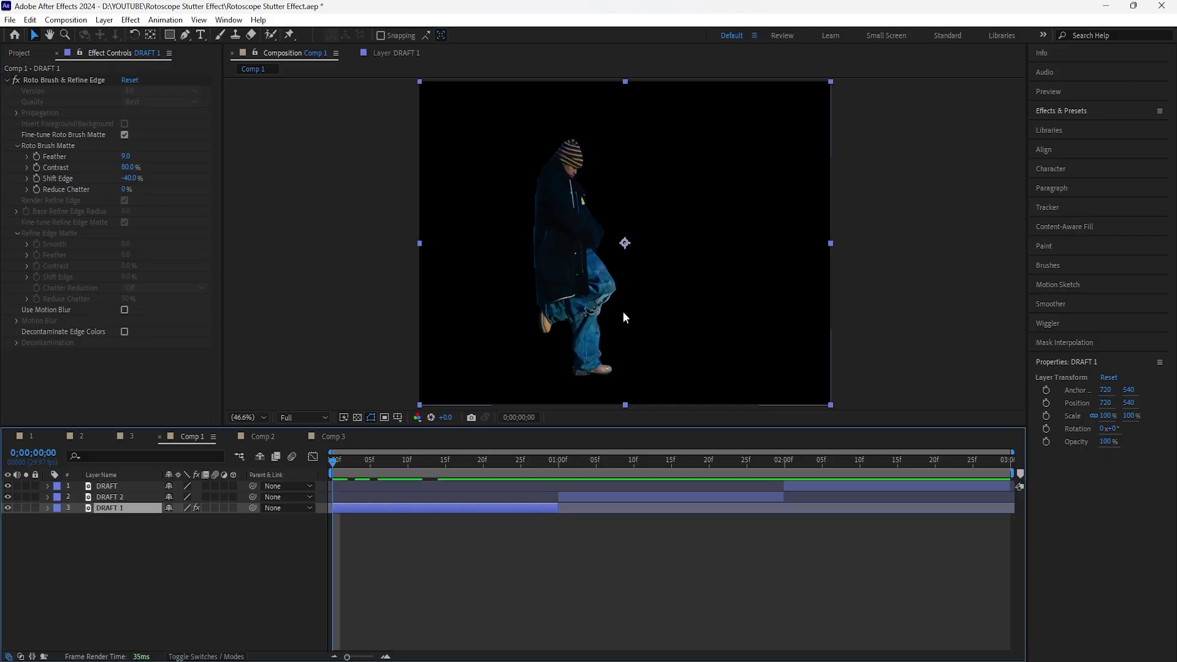
right_click(133, 508)
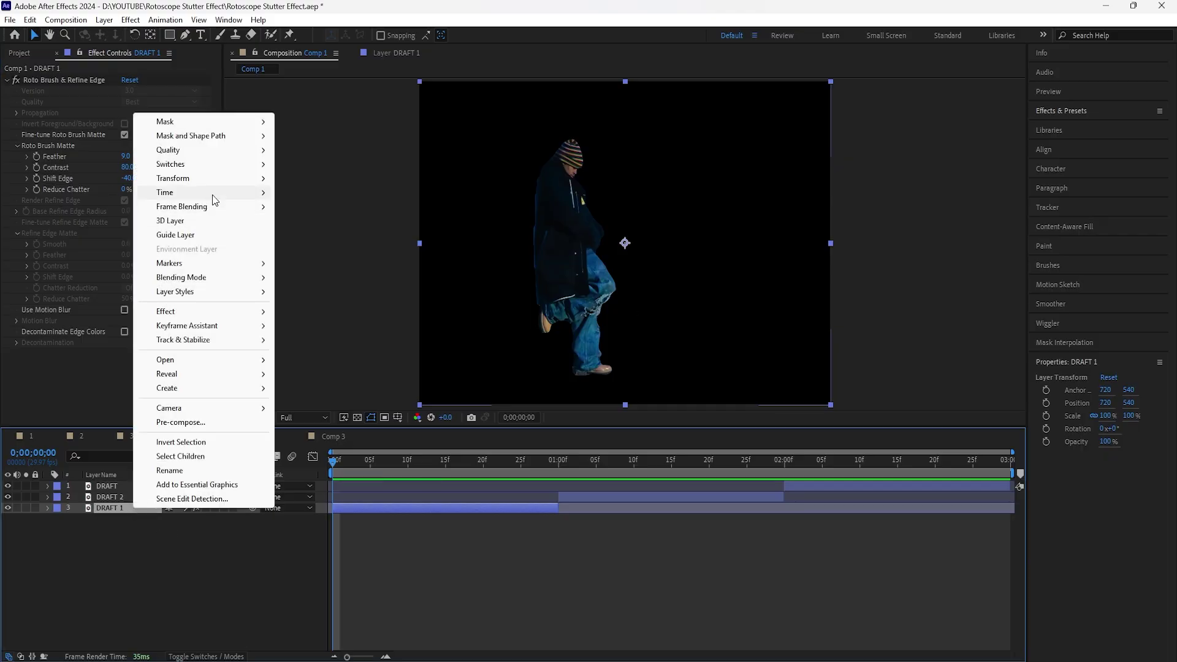
mouse_move(237, 200)
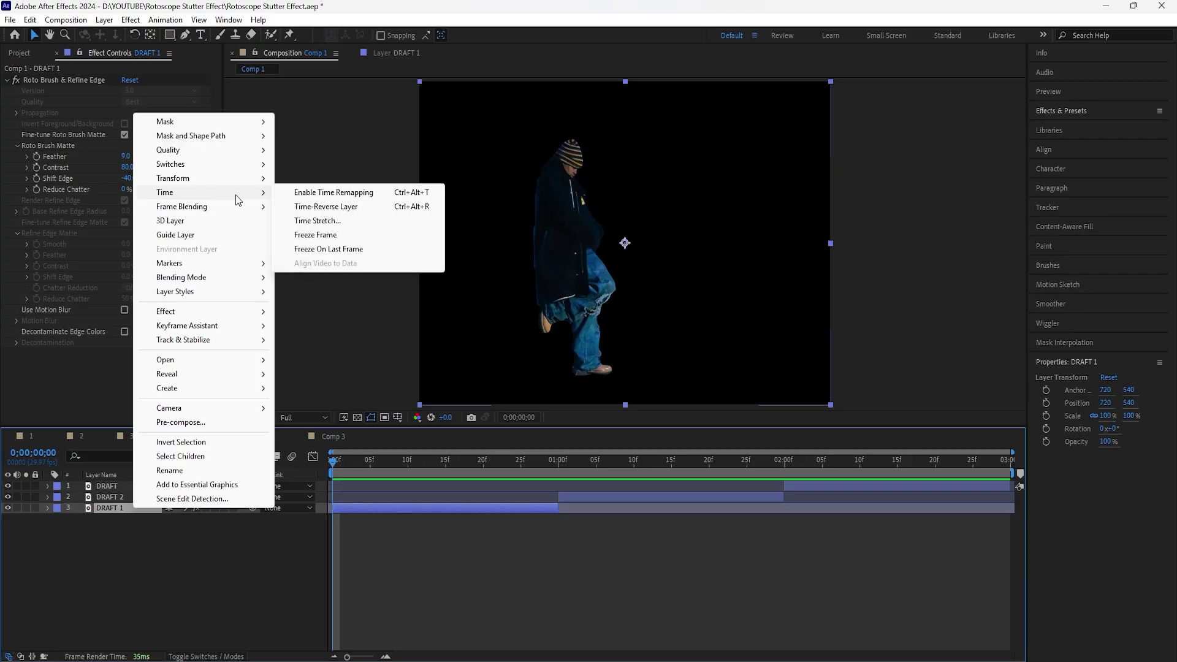
click(357, 194)
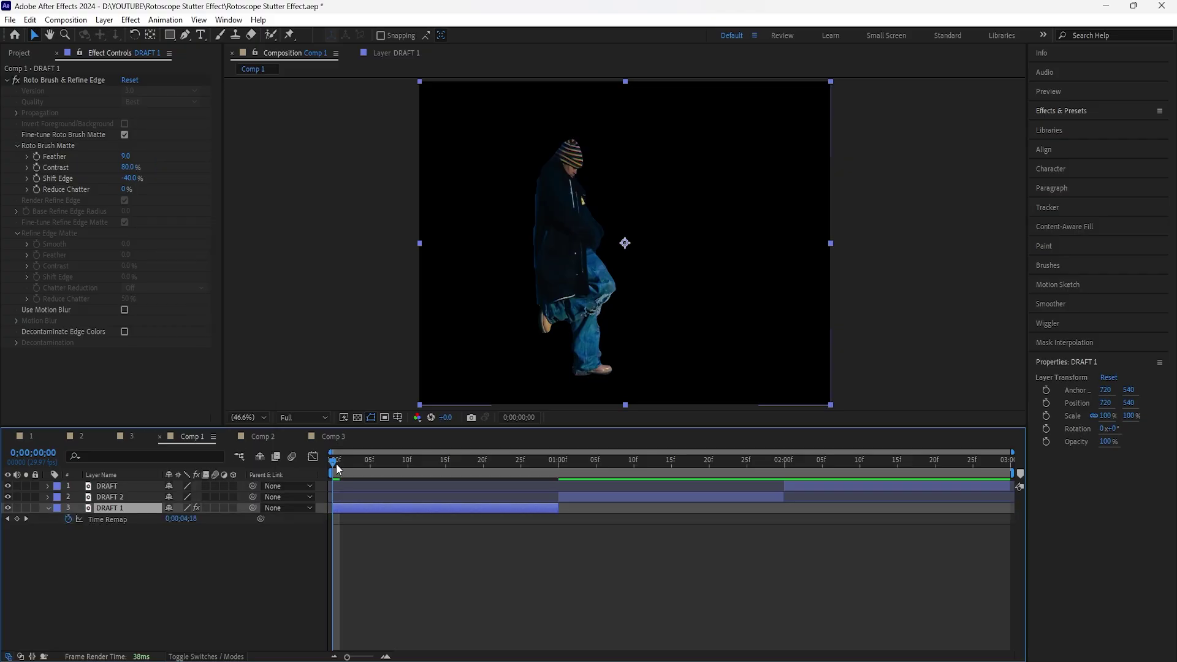
click(17, 519)
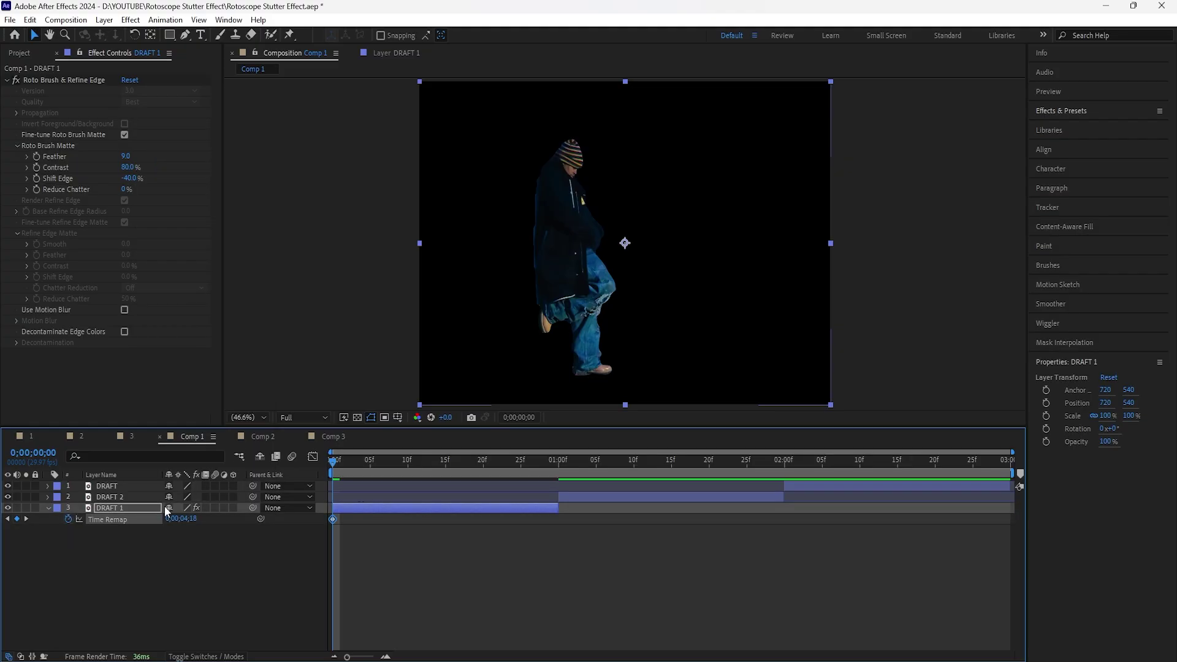
- Add Time Remap keyframes to DRAFT 1 at frames 10 and 12
drag(335, 467, 407, 490)
click(17, 518)
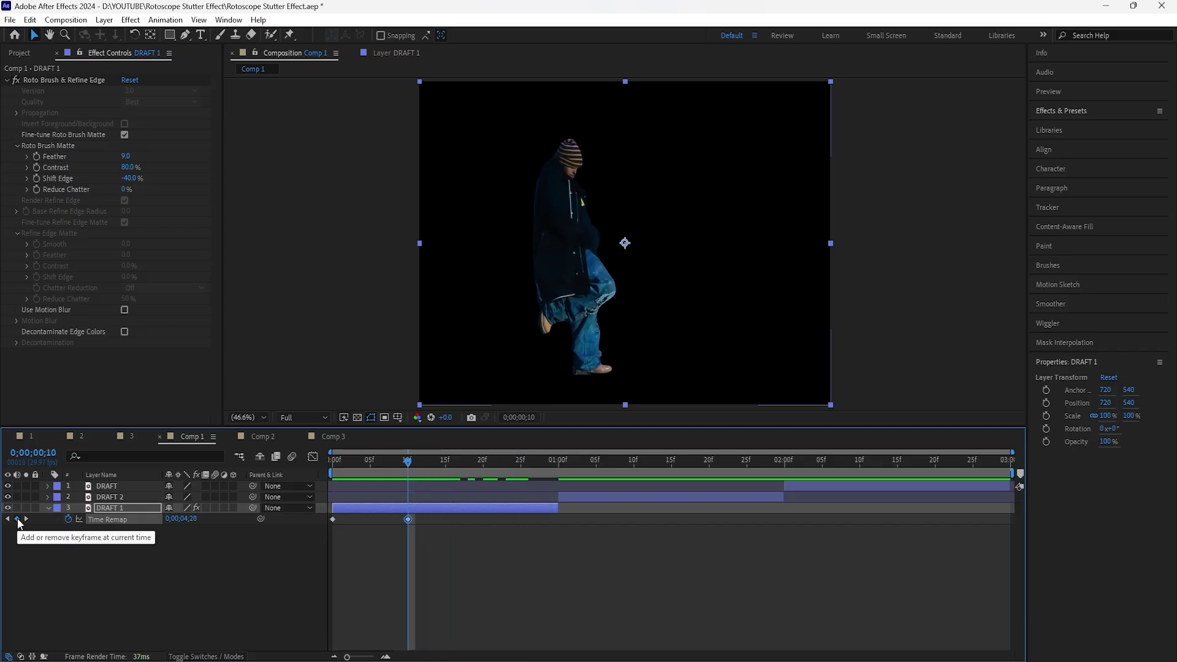
key(Page_Down)
key(Page_Down)
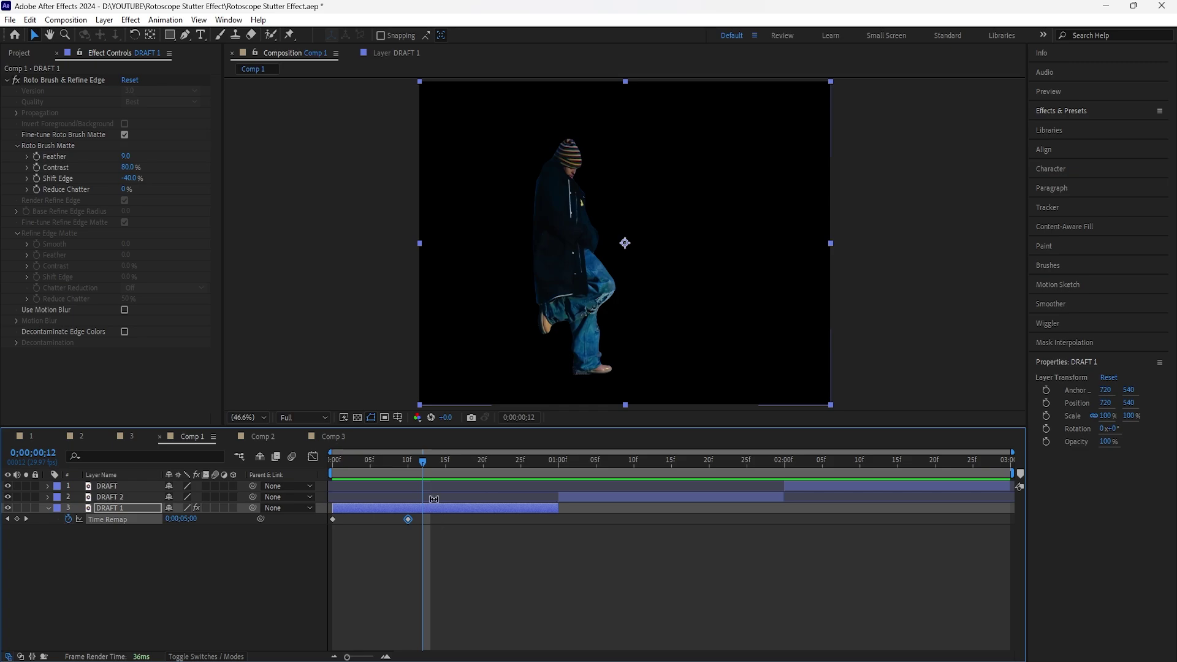
mouse_move(423, 464)
mouse_down()
mouse_move(408, 467)
mouse_move(423, 469)
mouse_up()
key(alt+shift+t)
- Copy the Time Remap keyframes at frames 10 and 12 and paste them onto DRAFT 1 at frame 14
key(Page_Down)
key(Page_Down)
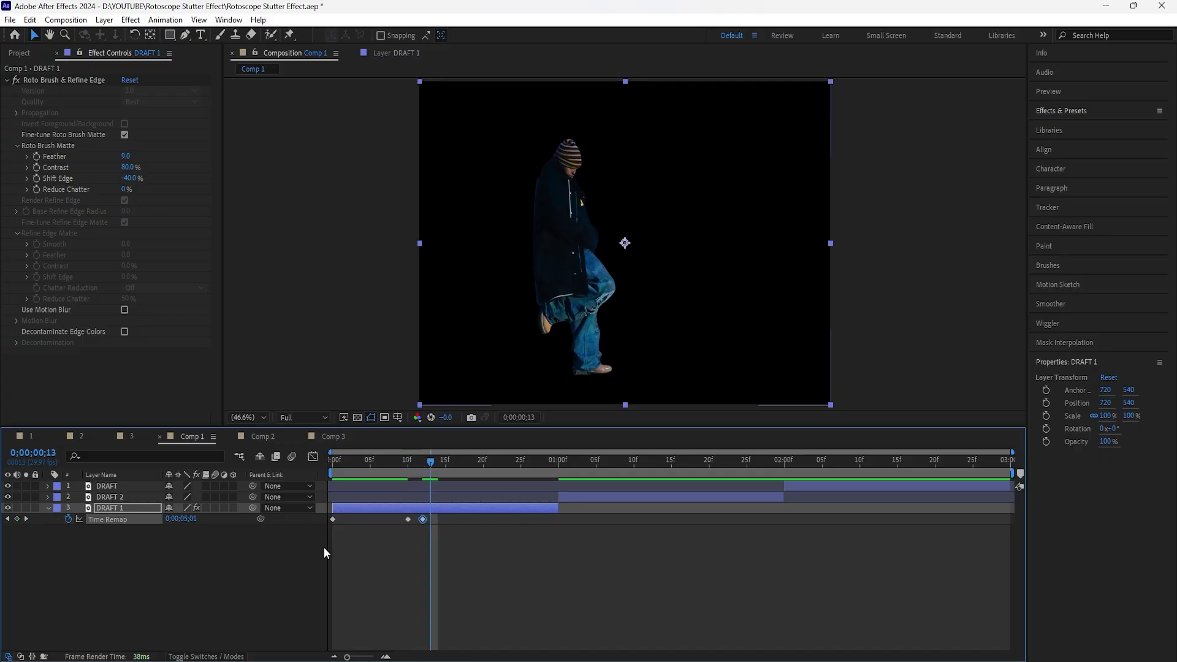
drag(430, 520, 398, 527)
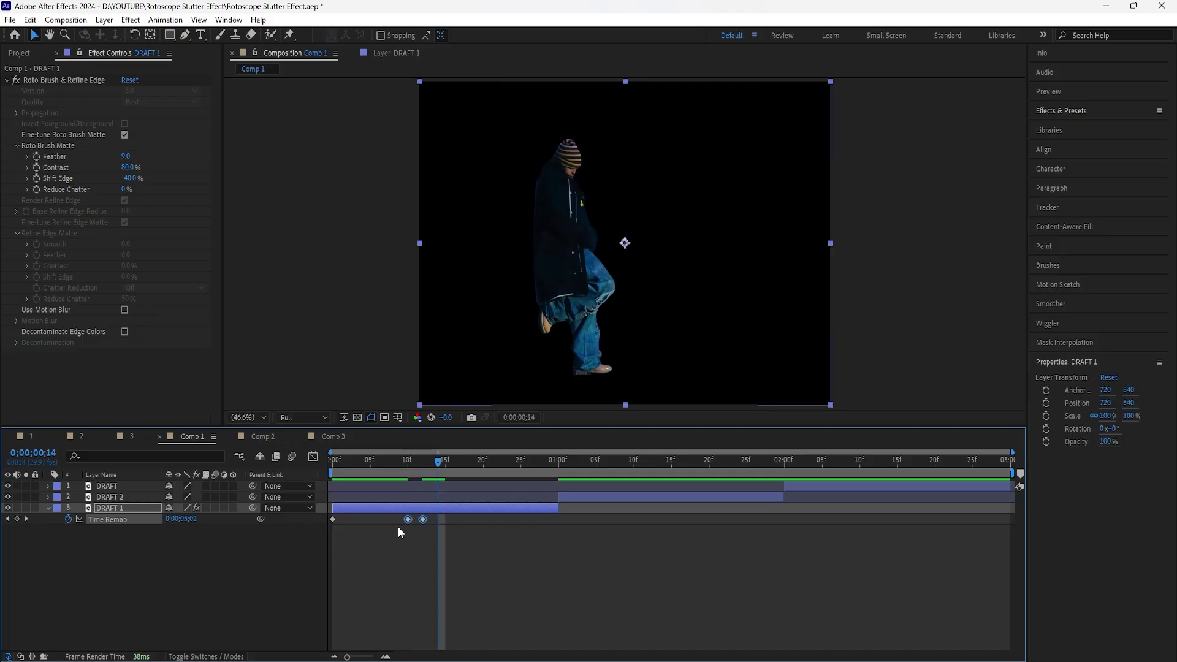
click(468, 506)
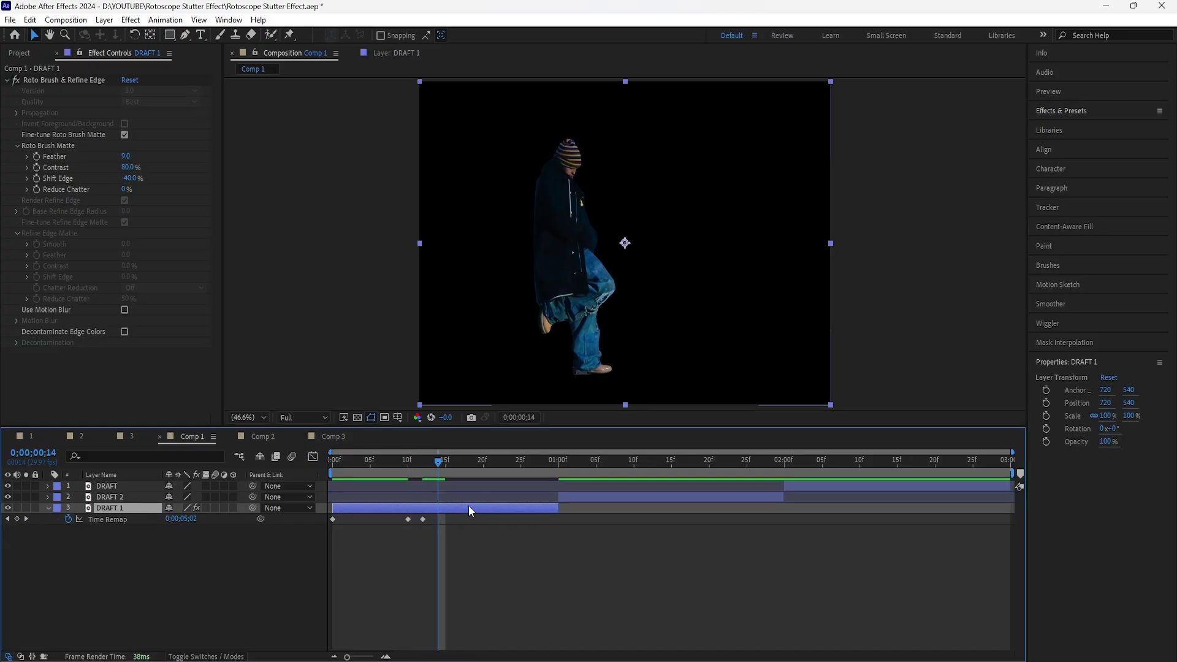
key(ctrl+v)
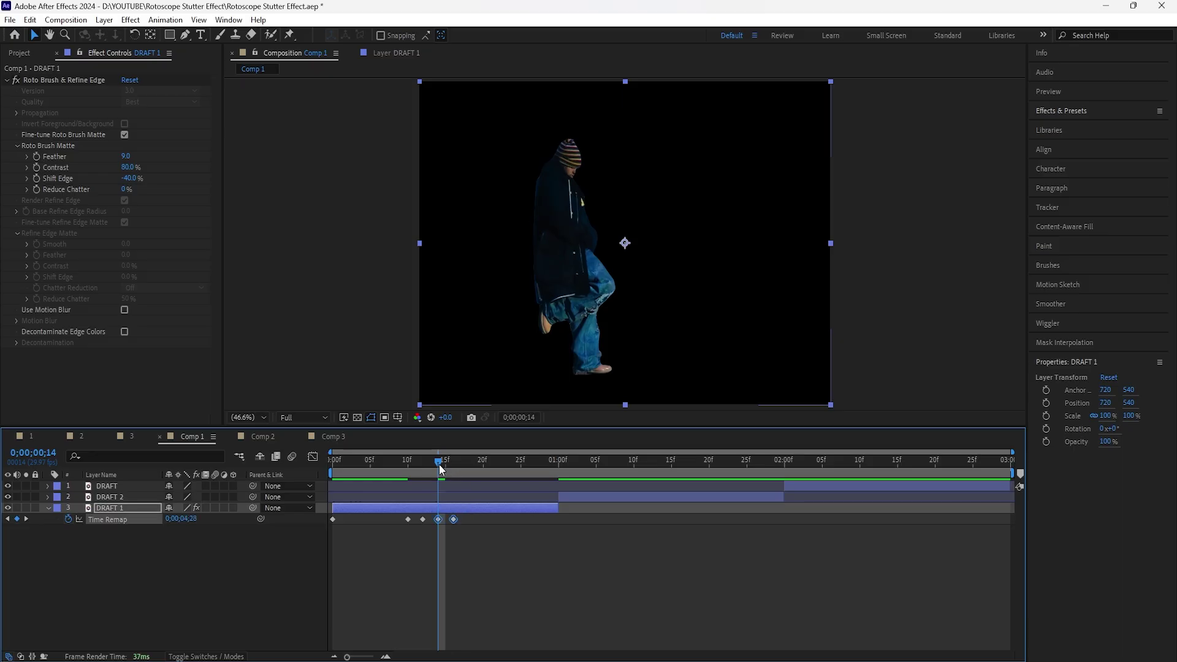
- Paste the copied Time Remap keyframe pair every four frames from frame 18 up to the 1-second mark
drag(440, 466, 453, 462)
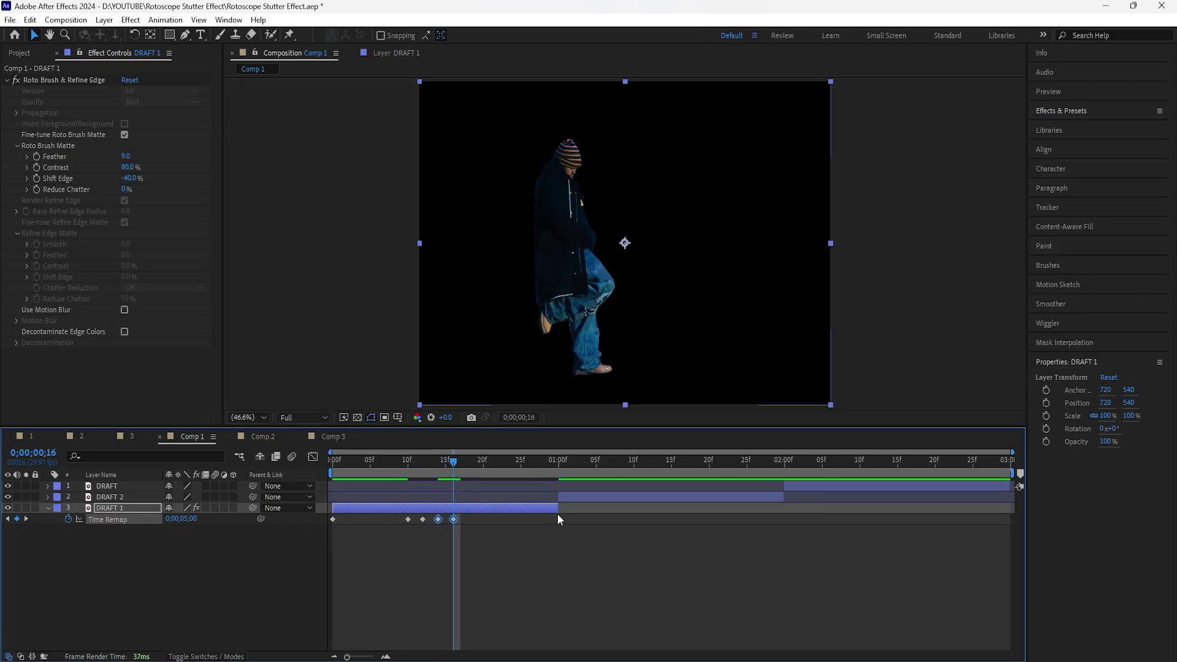
key(Page_Down)
key(Page_Down)
key(ctrl+v)
key(Page_Down)
key(Page_Down)
key(Page_Down)
key(Page_Down)
key(ctrl+v)
key(Page_Down)
key(Page_Down)
key(Page_Down)
key(Page_Down)
key(ctrl+v)
key(Page_Down)
key(Page_Down)
key(Page_Down)
key(Page_Down)
key(ctrl+v)
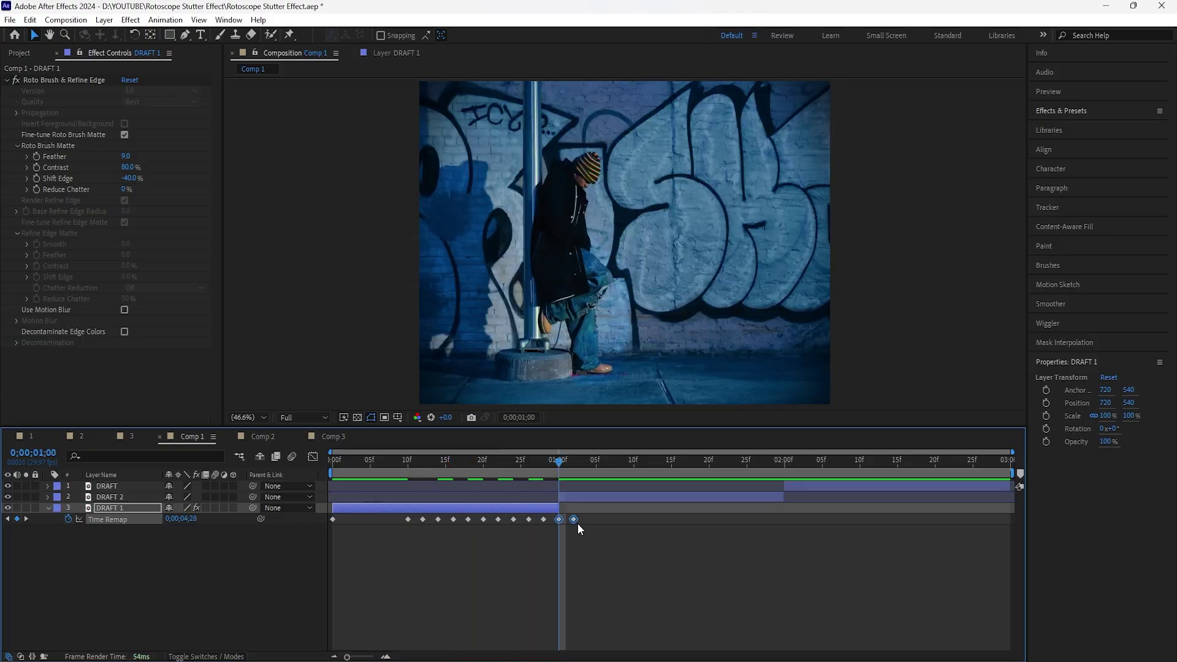
- Split the DRAFT 1 layer at frame 10, where the repeating keyframes begin
drag(556, 462, 410, 519)
click(417, 512)
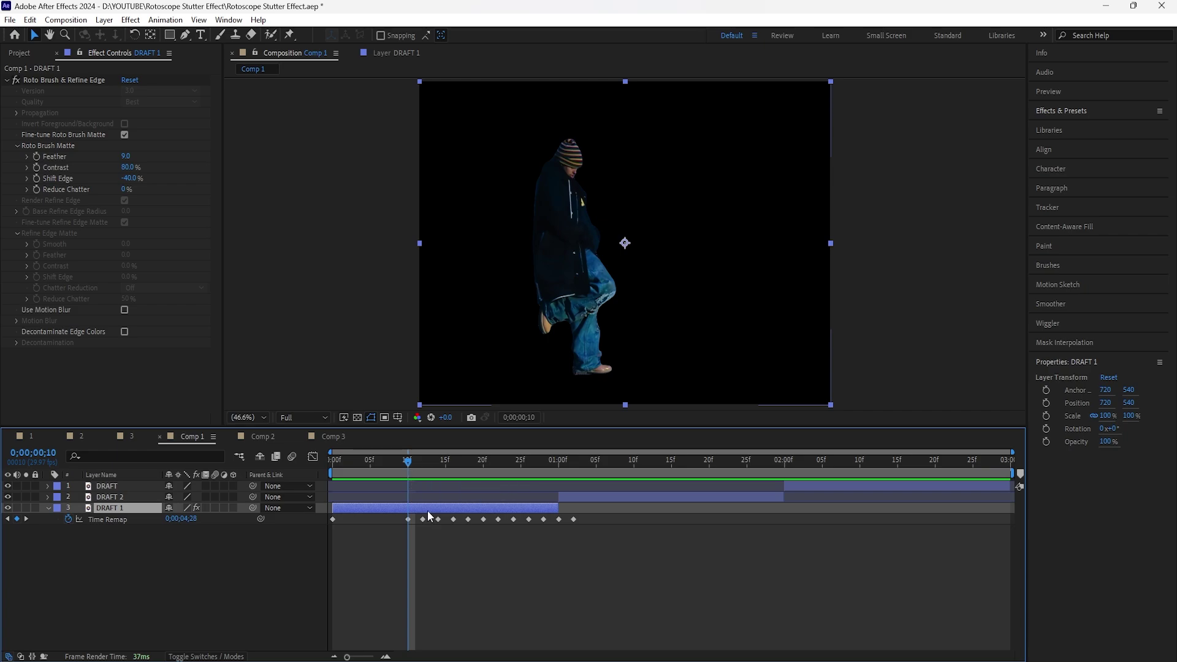
key(ctrl+shift+d)
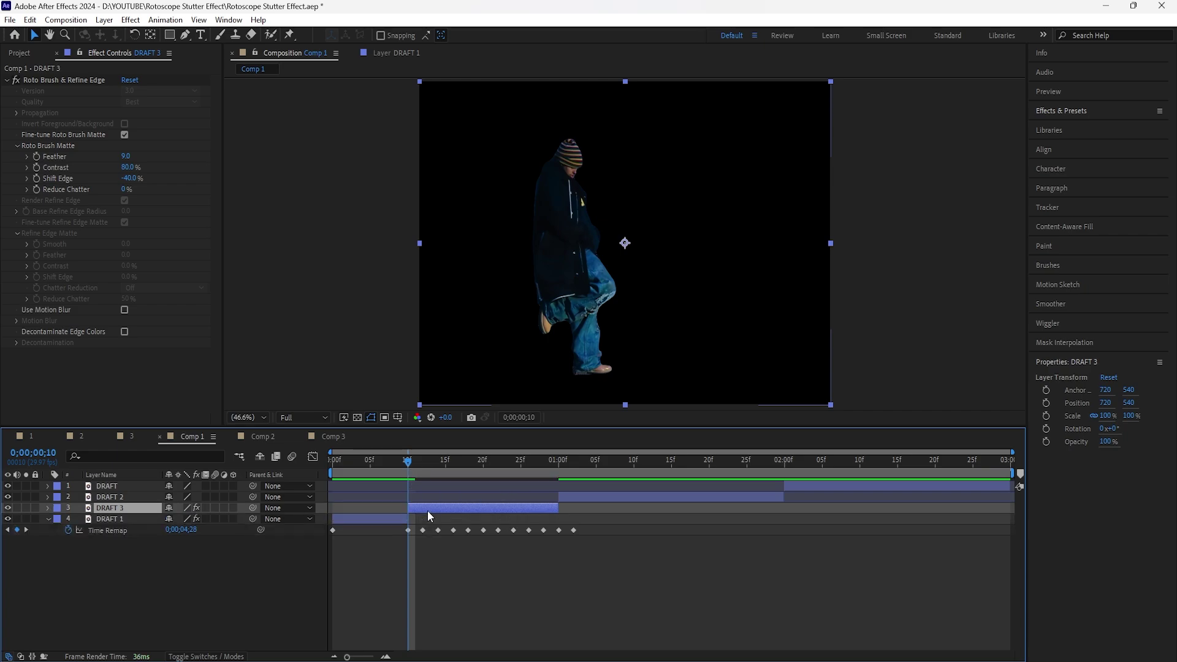
- Open the split-off DRAFT 3 layer for roto editing, then unfreeze and refreeze its Roto Brush propagation
click(270, 34)
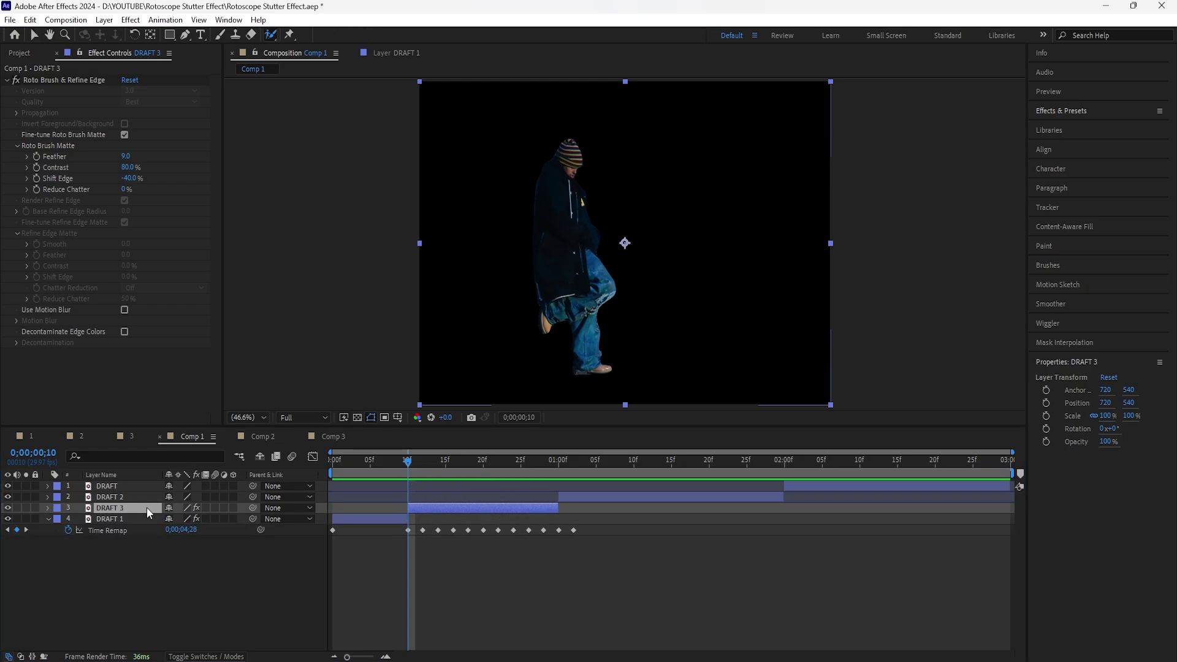
double_click(135, 508)
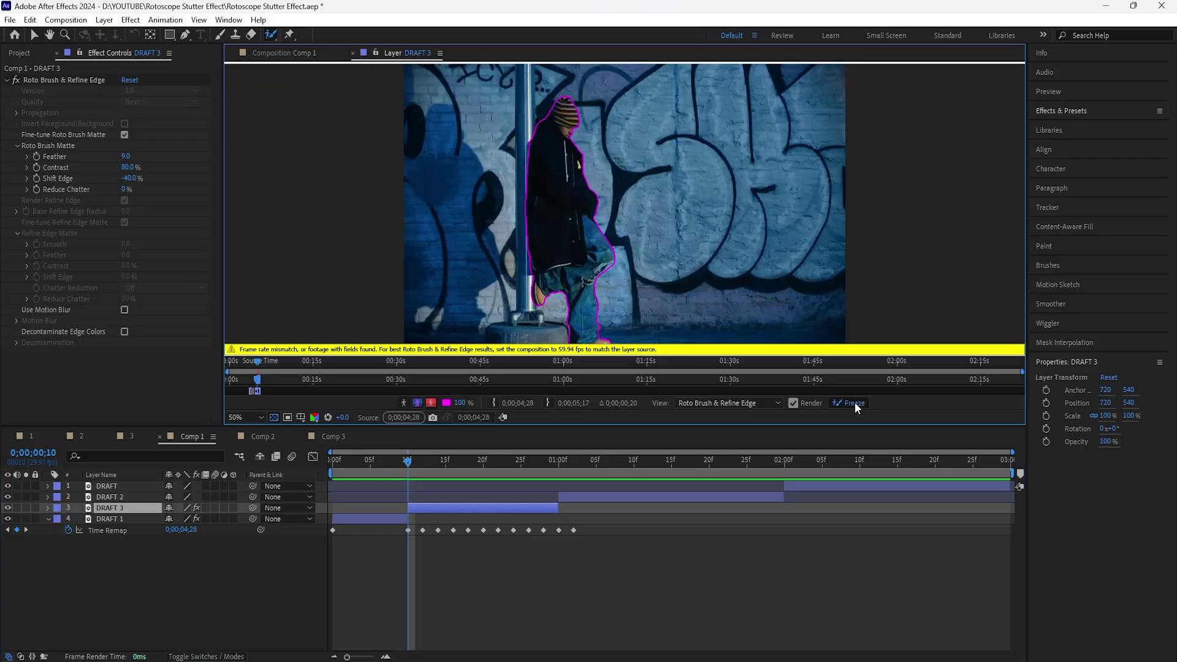
click(855, 404)
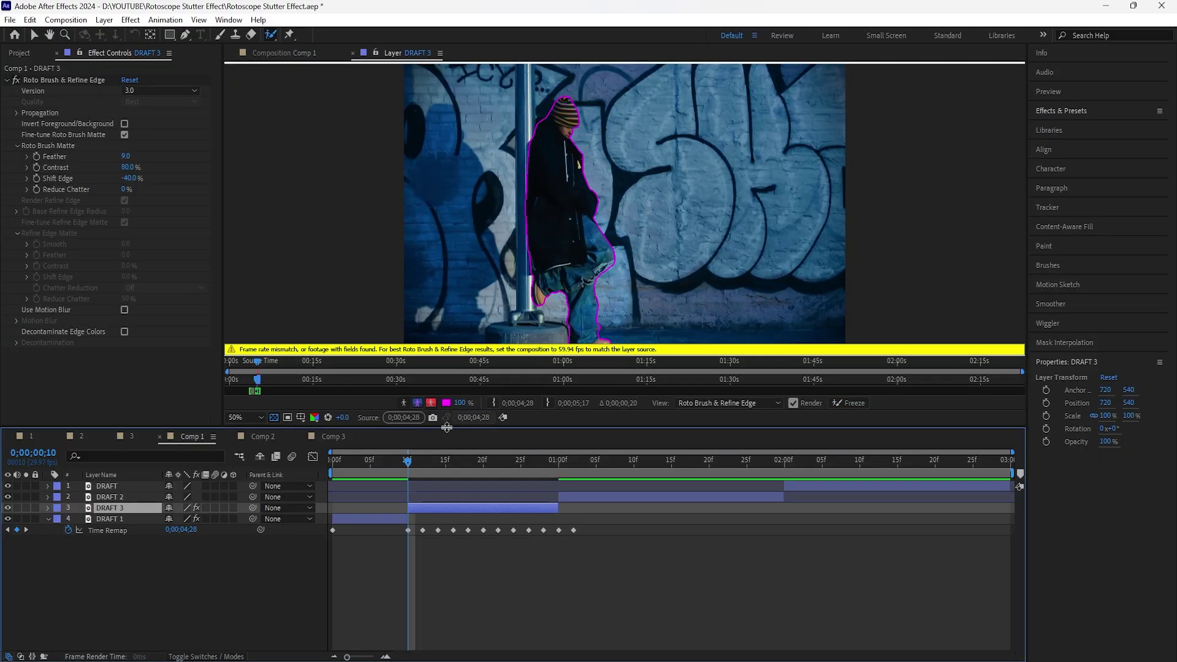
drag(414, 464, 412, 495)
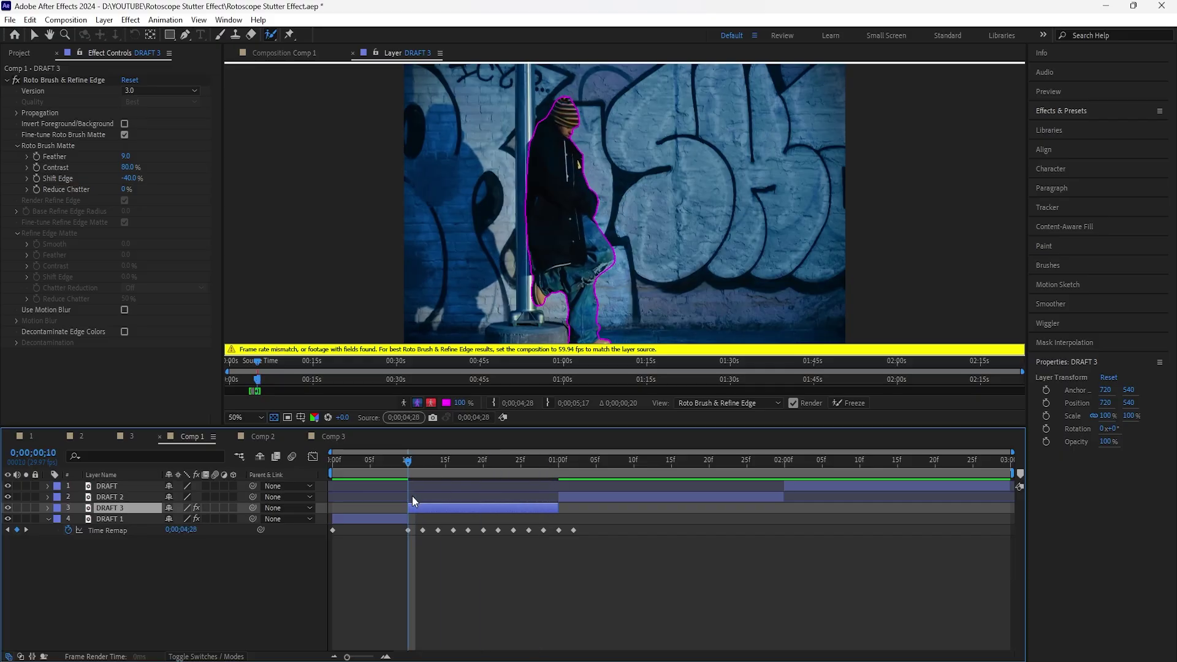
click(860, 402)
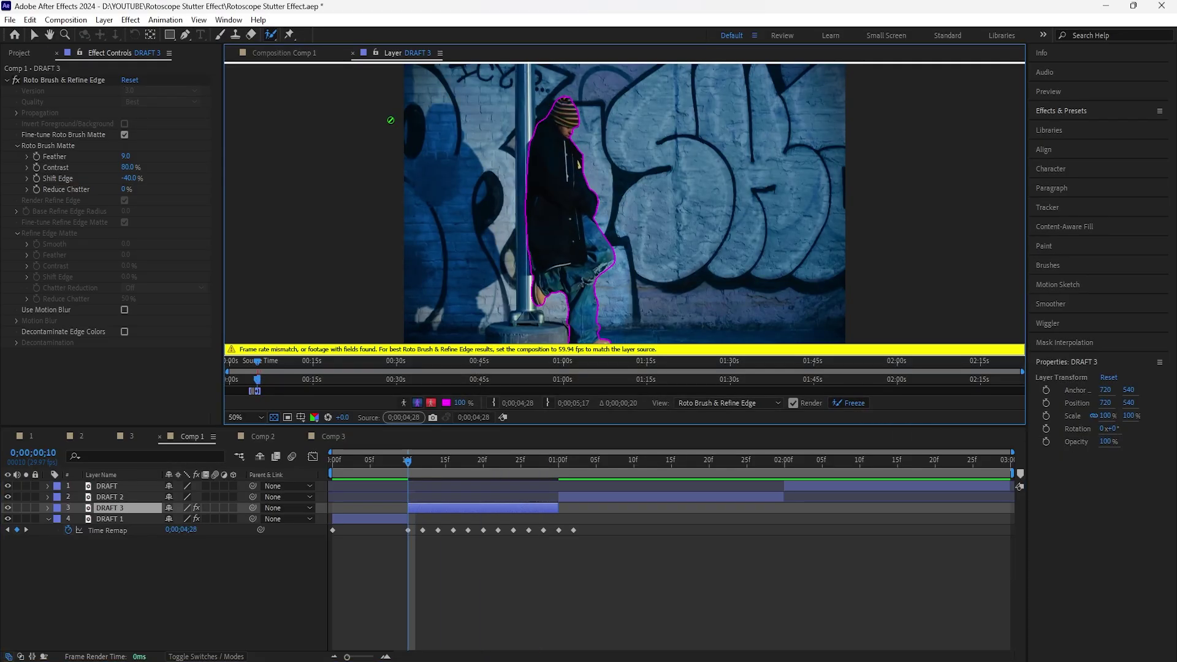
- Return to Comp 1, set the work area to end at 1 second, and preview the stutter section
click(295, 55)
drag(1012, 472, 559, 472)
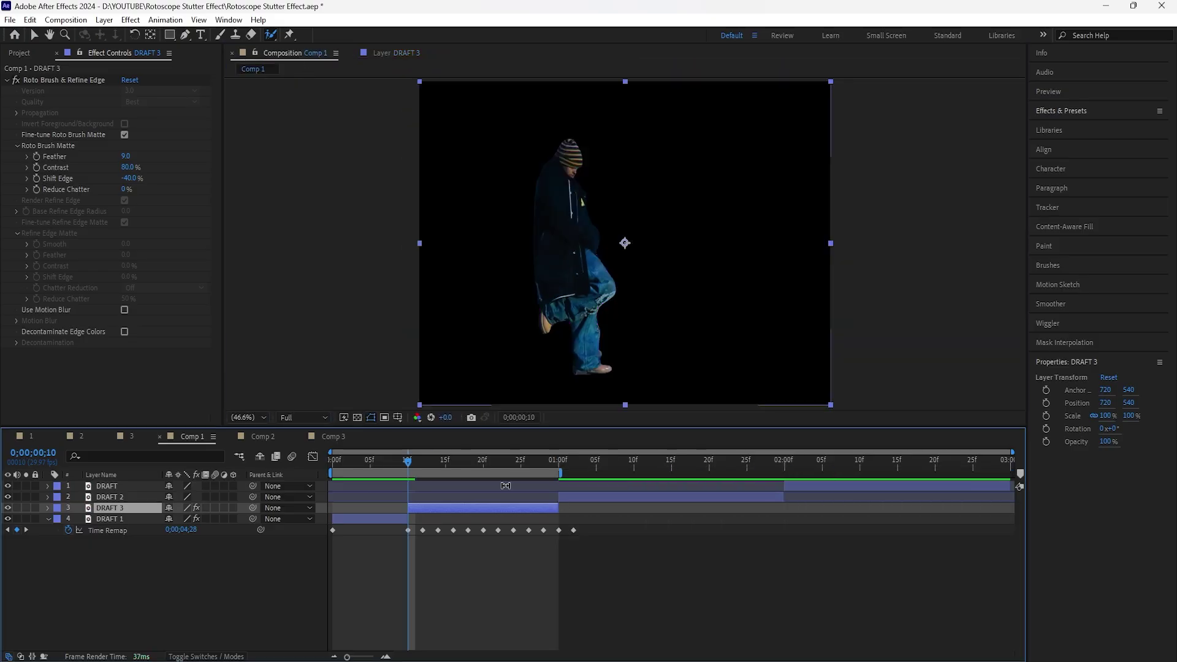
key(space)
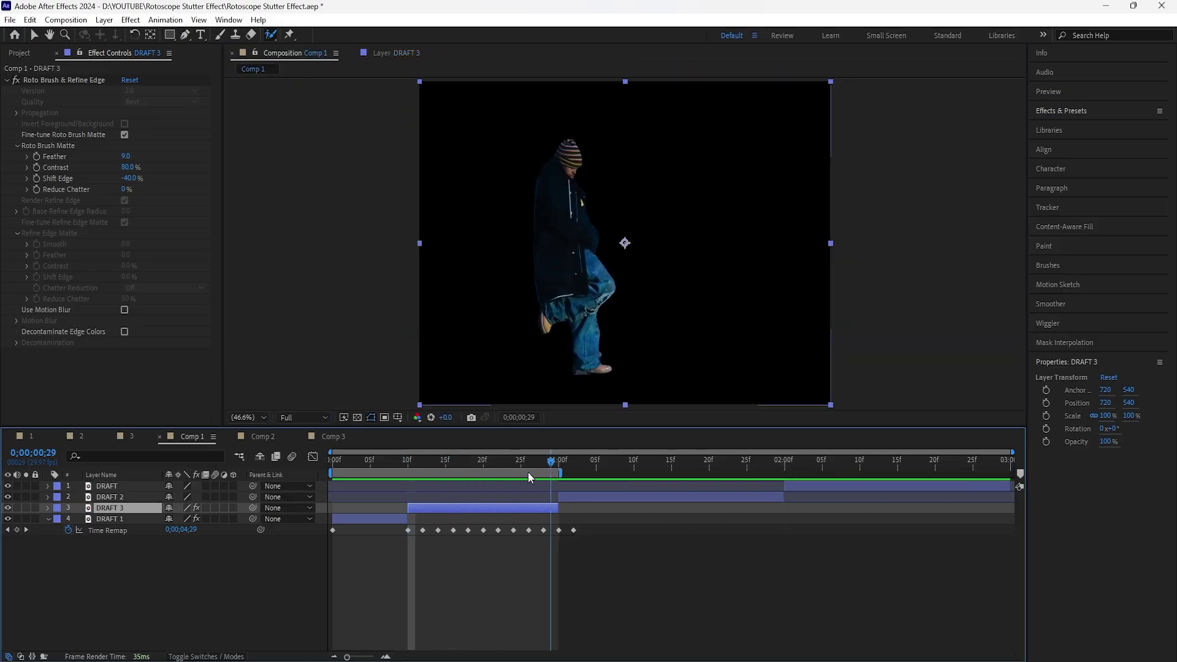
- Pre-compose the DRAFT 3 and DRAFT 1 layers together into a new composition named DRAFT
key(space)
key(space)
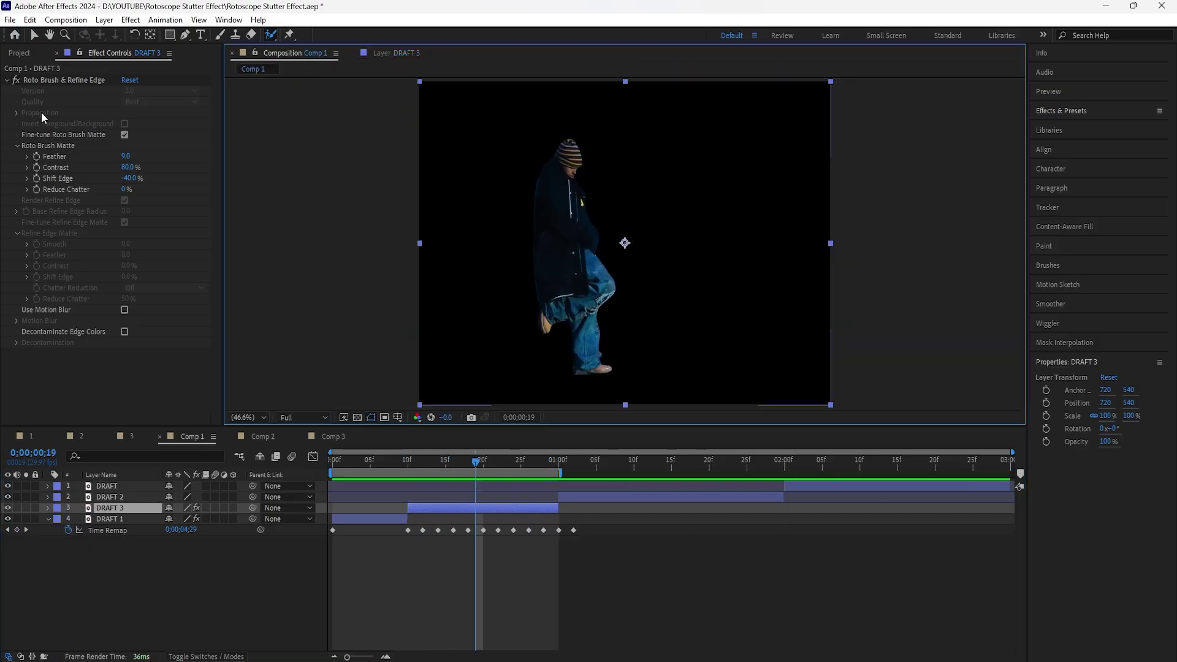
click(35, 36)
ctrl+click(126, 517)
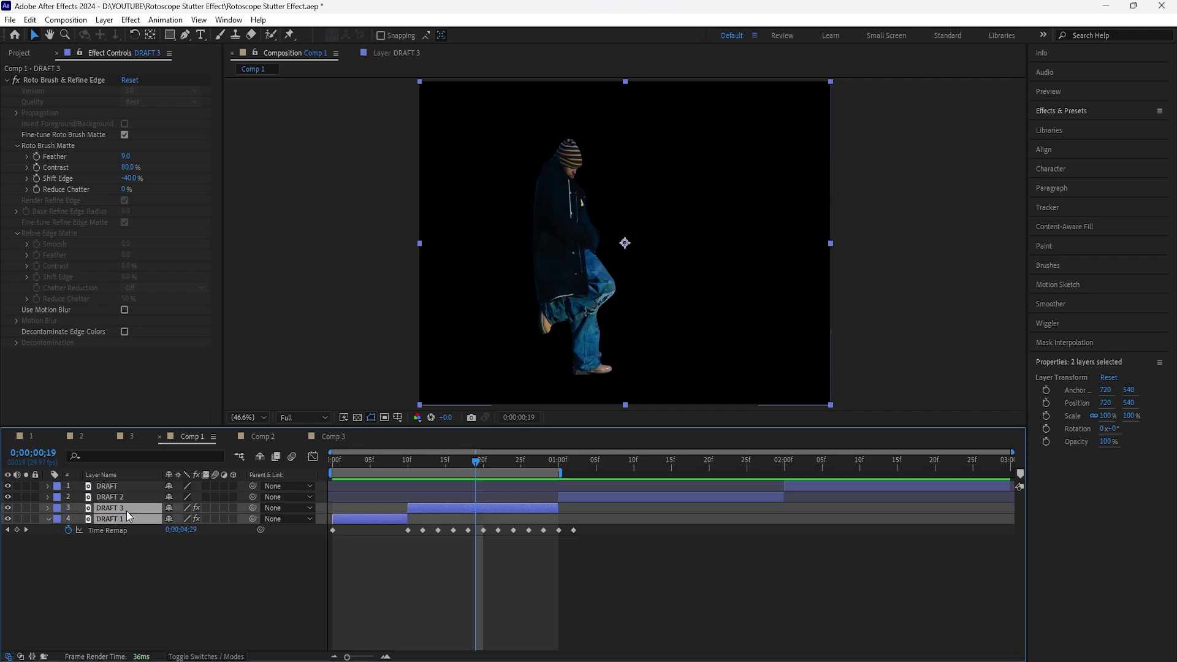
key(ctrl+shift+c)
text(DRAFT)
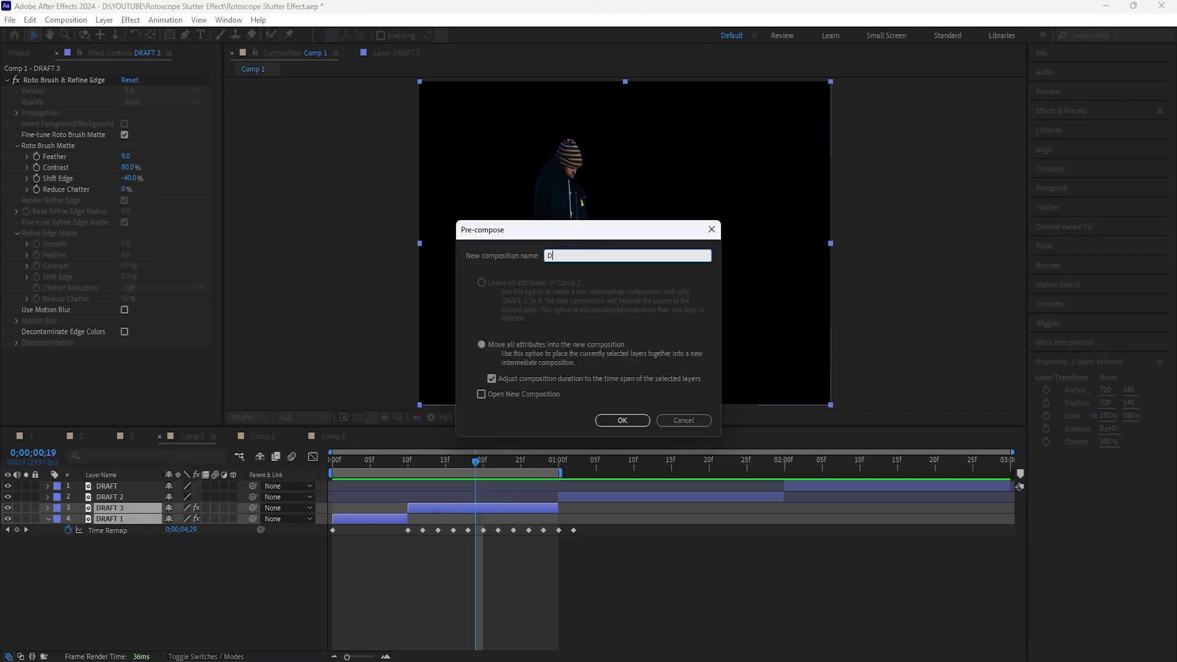
click(622, 420)
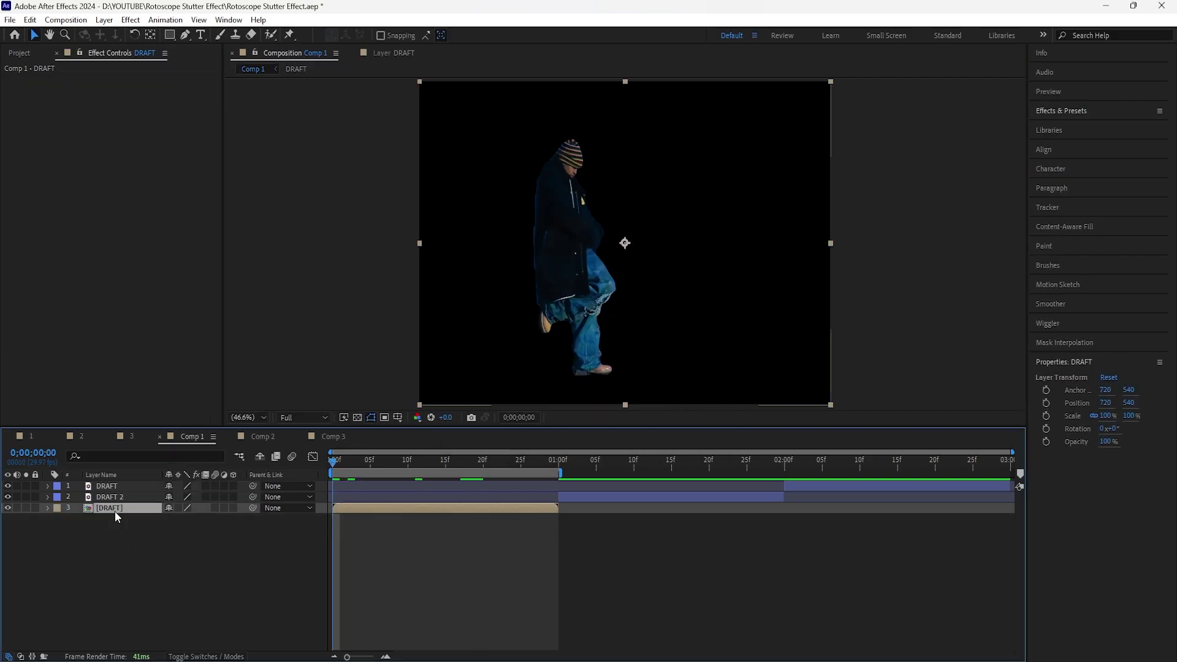
- Duplicate the DRAFT pre-comp layer and shift the copy to start at frame 10
key(ctrl+d)
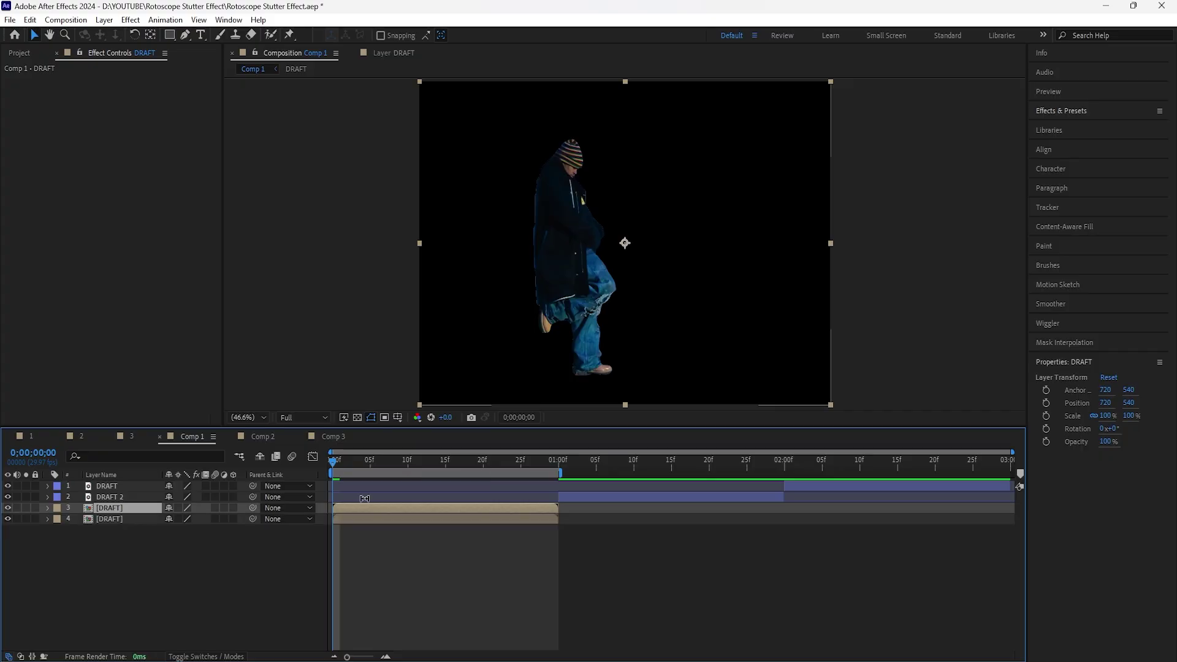
key(shift+Page_Down)
drag(358, 510, 433, 510)
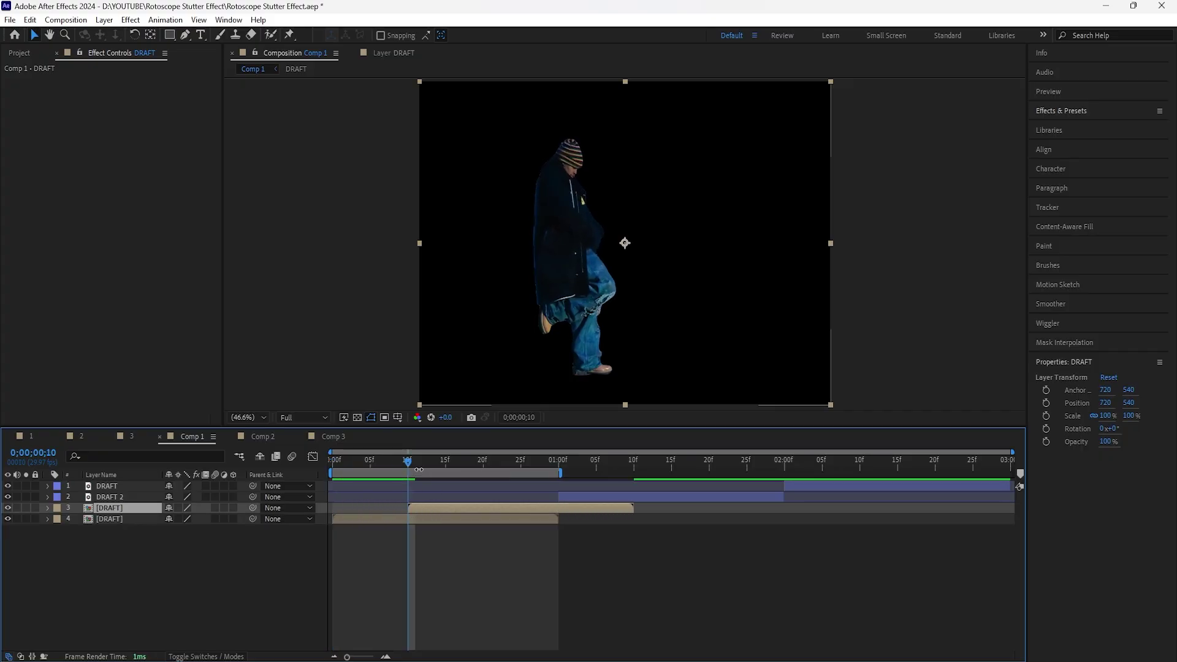
drag(407, 461, 413, 513)
drag(407, 458, 409, 483)
- Set the X position of the DRAFT pre-comp starting at frame 0 to 527 and its copy's to 733
ctrl+click(123, 519)
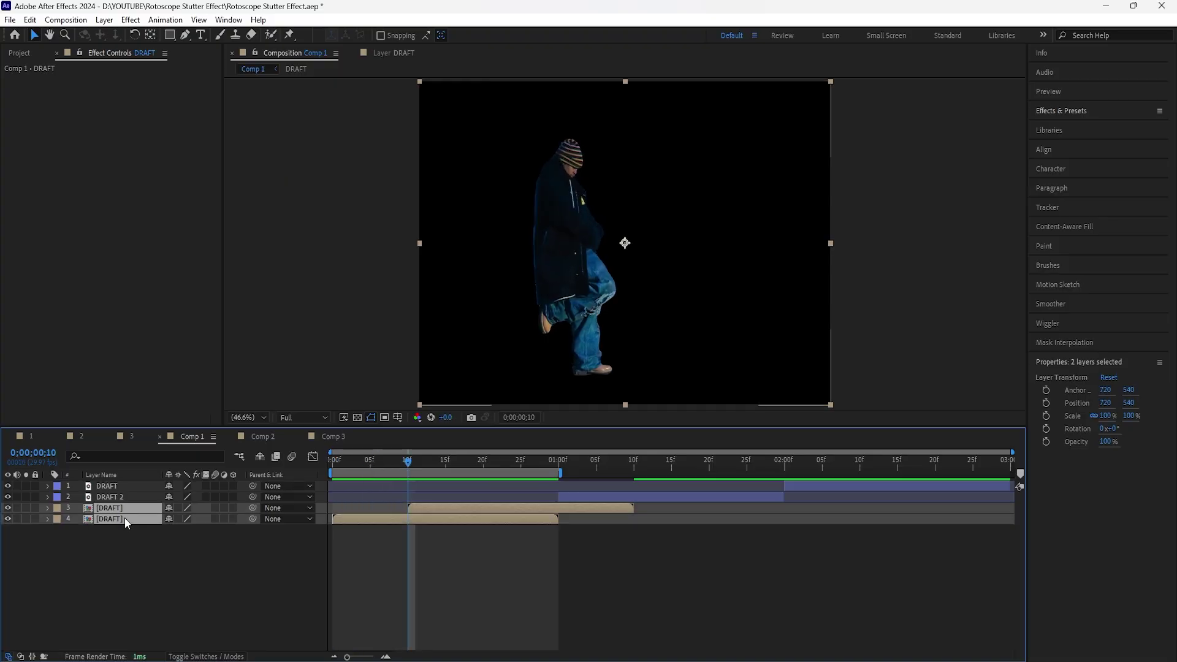
key(p)
drag(176, 540, 24, 543)
click(174, 541)
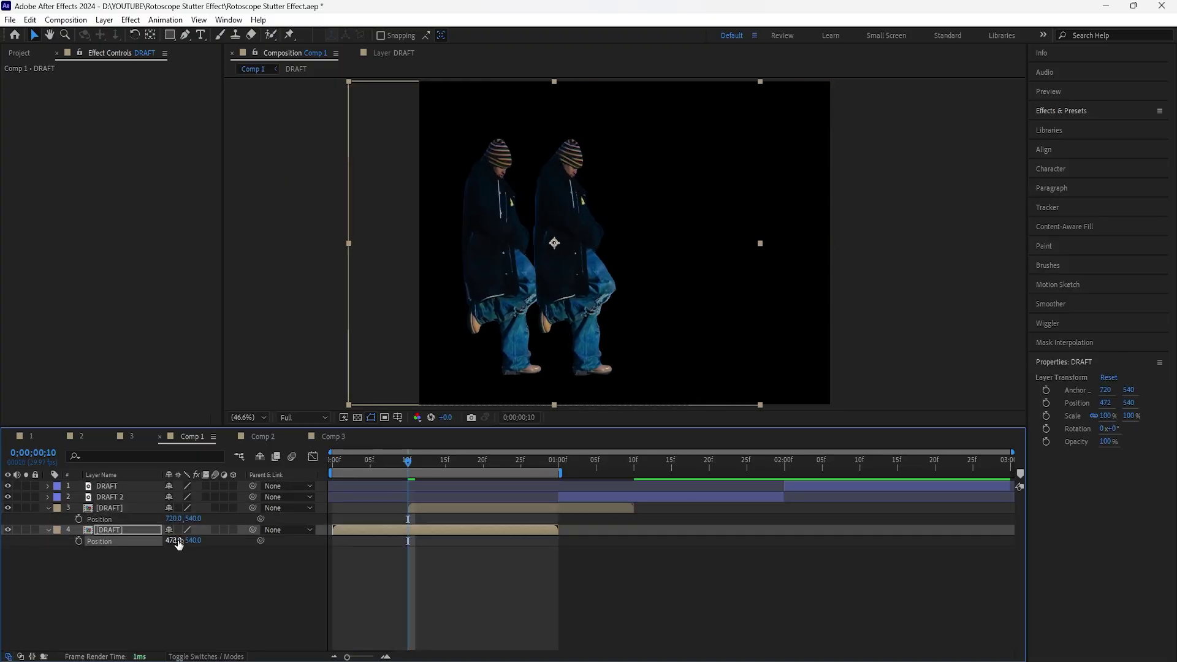
text(527)
key(Return)
drag(176, 520, 184, 520)
- Shift the DRAFT 2 footage layer to start at frame 20 and select it there
drag(592, 497, 521, 500)
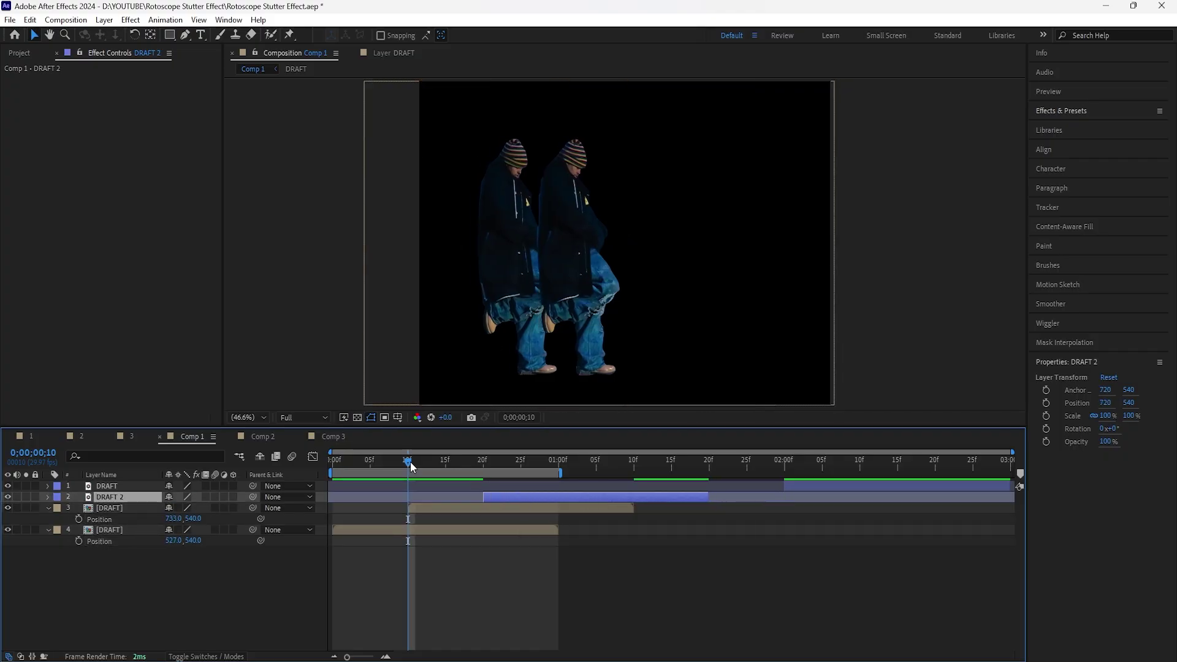
drag(410, 462, 484, 461)
click(431, 506)
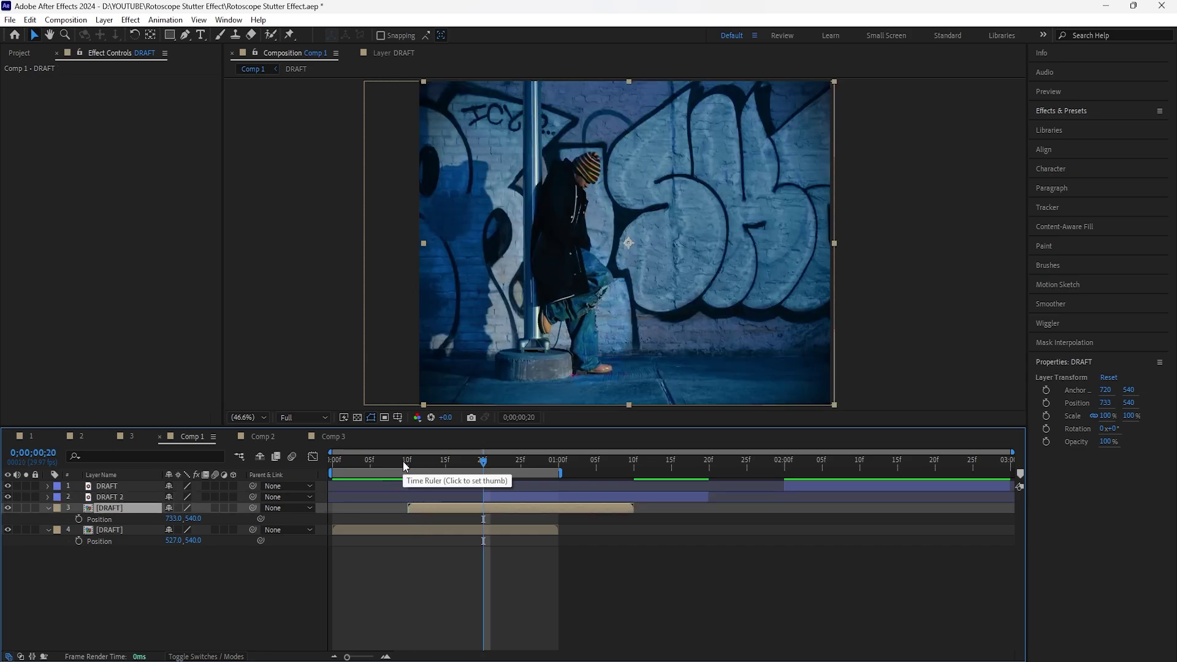
click(521, 498)
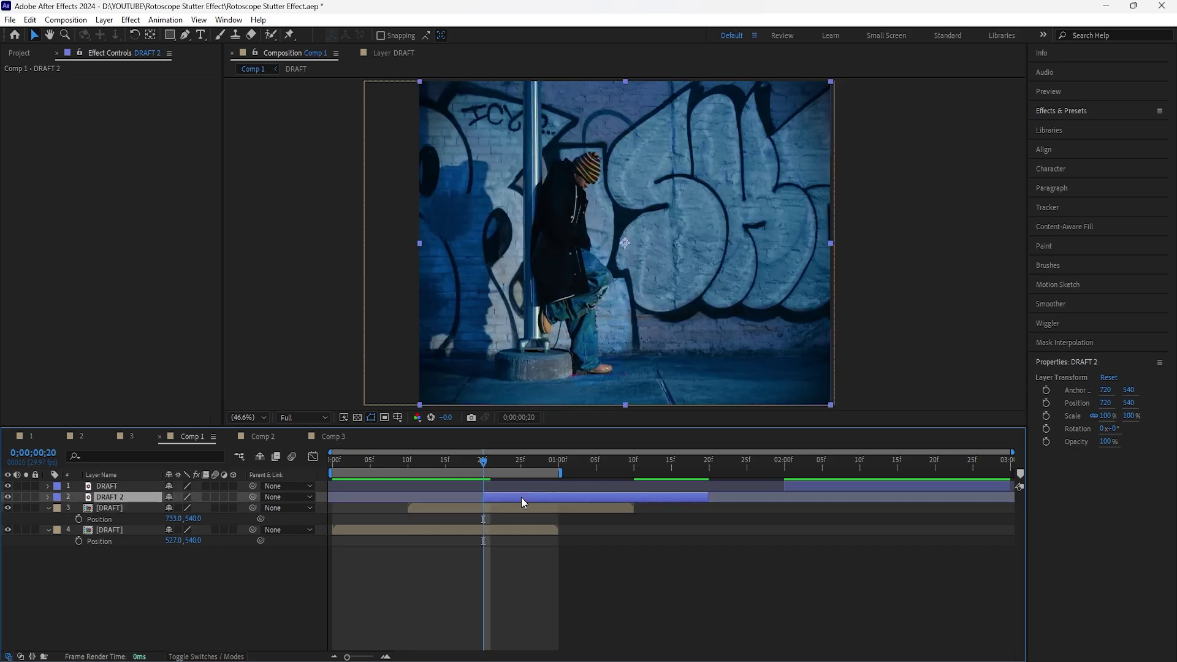
- Isolate the man on DRAFT 2 with Roto Brush, setting the matte's Feather to 9 and Shift Edge to -30%
key(alt+w)
double_click(581, 202)
click(304, 55)
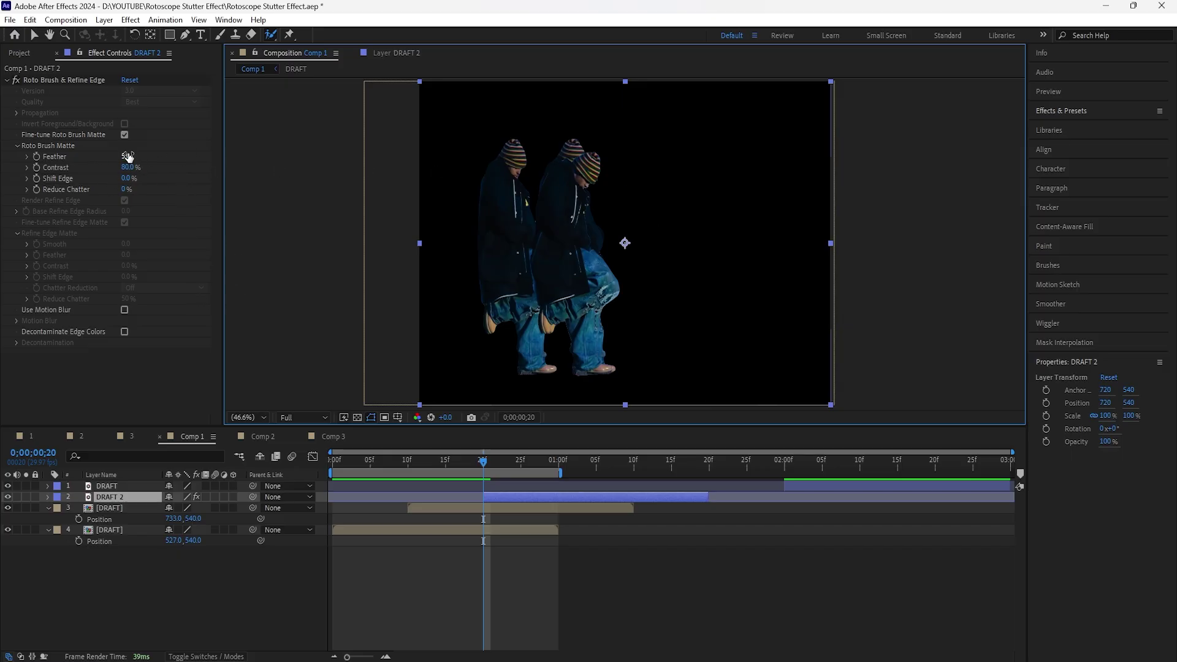
mouse_move(127, 157)
mouse_down()
mouse_move(138, 157)
mouse_move(117, 183)
mouse_up()
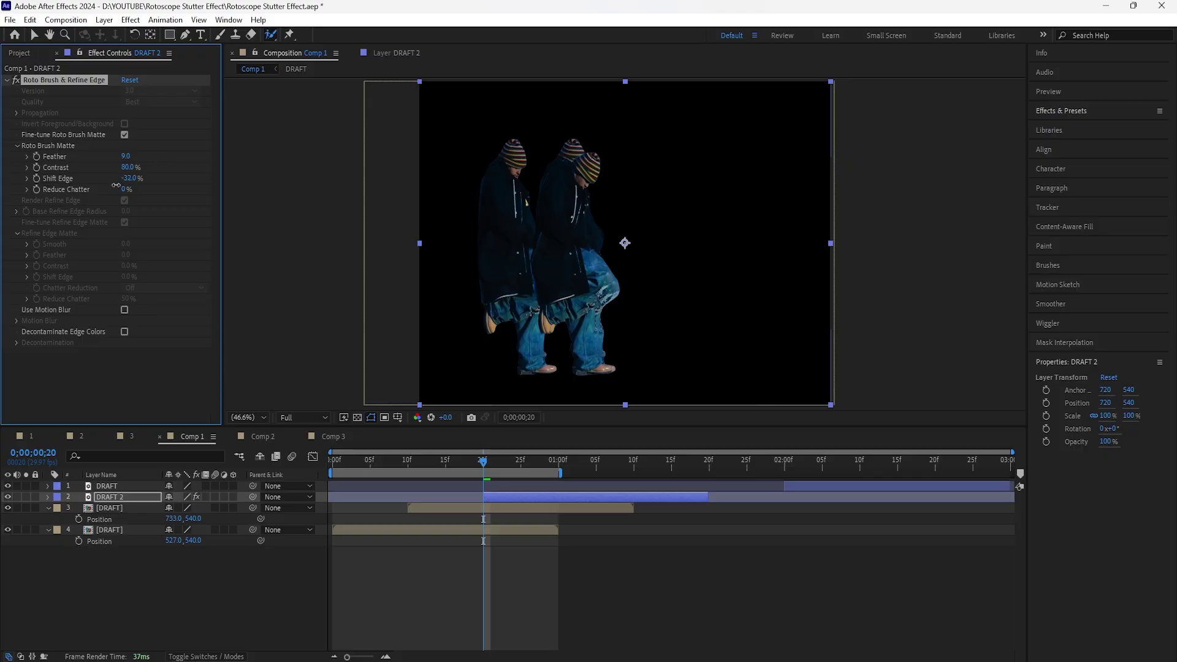
- Pre-compose DRAFT 2 with all attributes moved into a composition named DRAFT 2, and set its X position to 930
right_click(142, 498)
click(214, 411)
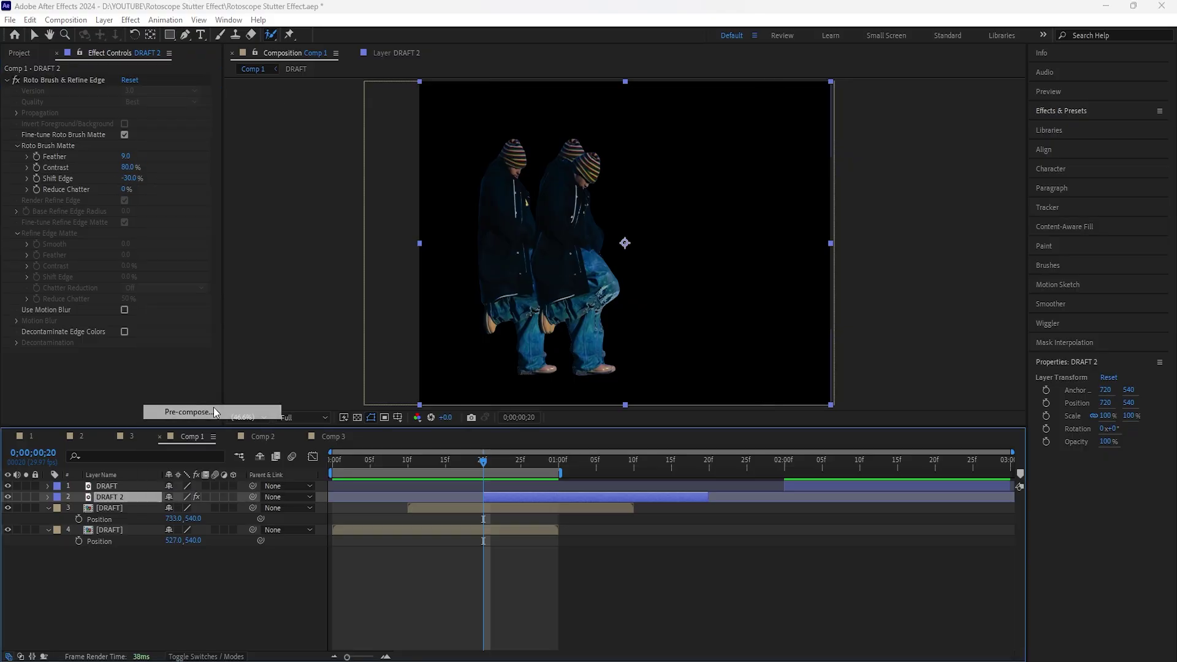
click(482, 346)
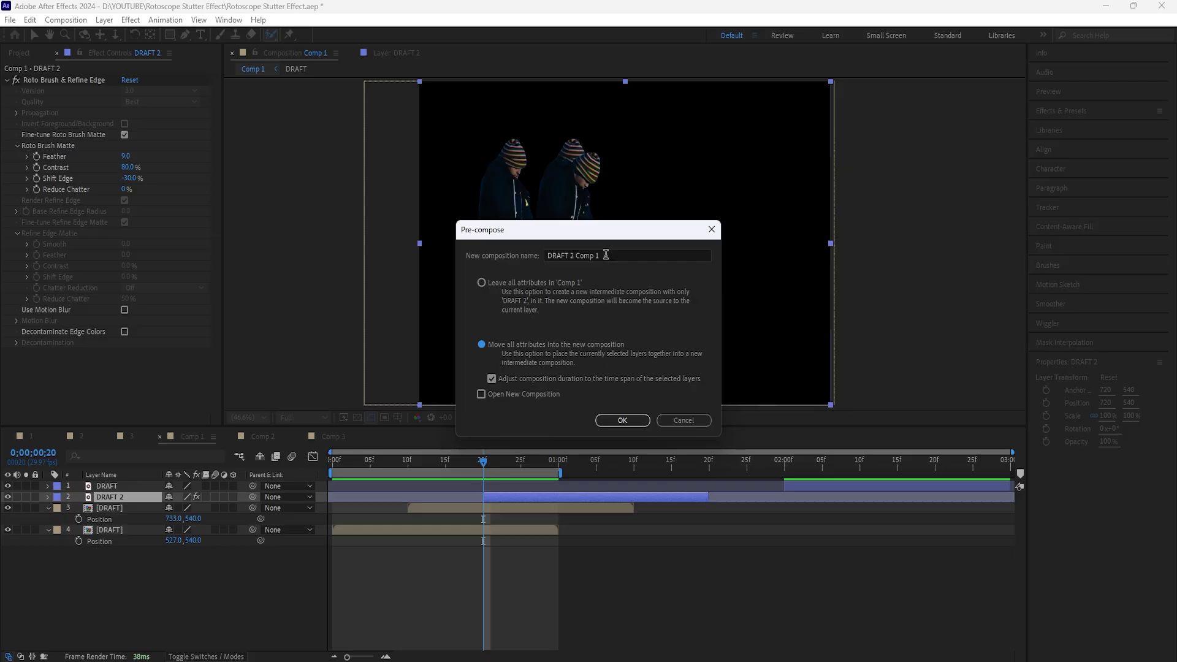
drag(605, 255, 576, 256)
key(BackSpace)
key(Return)
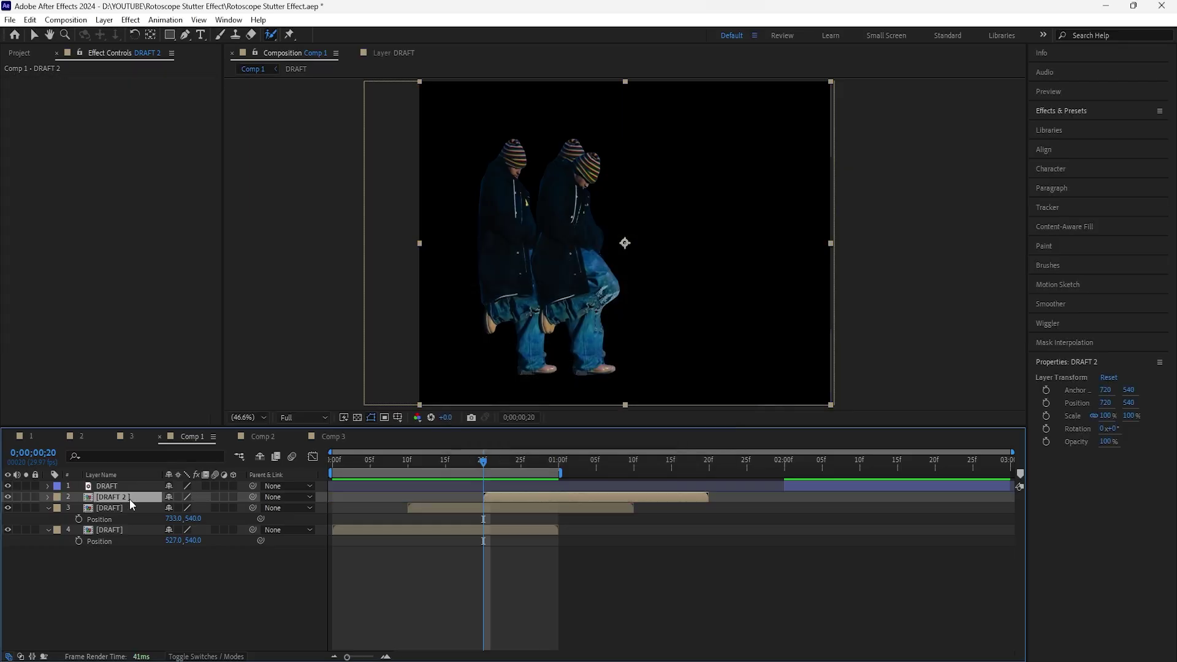
key(p)
drag(174, 508, 314, 519)
shift+click(137, 543)
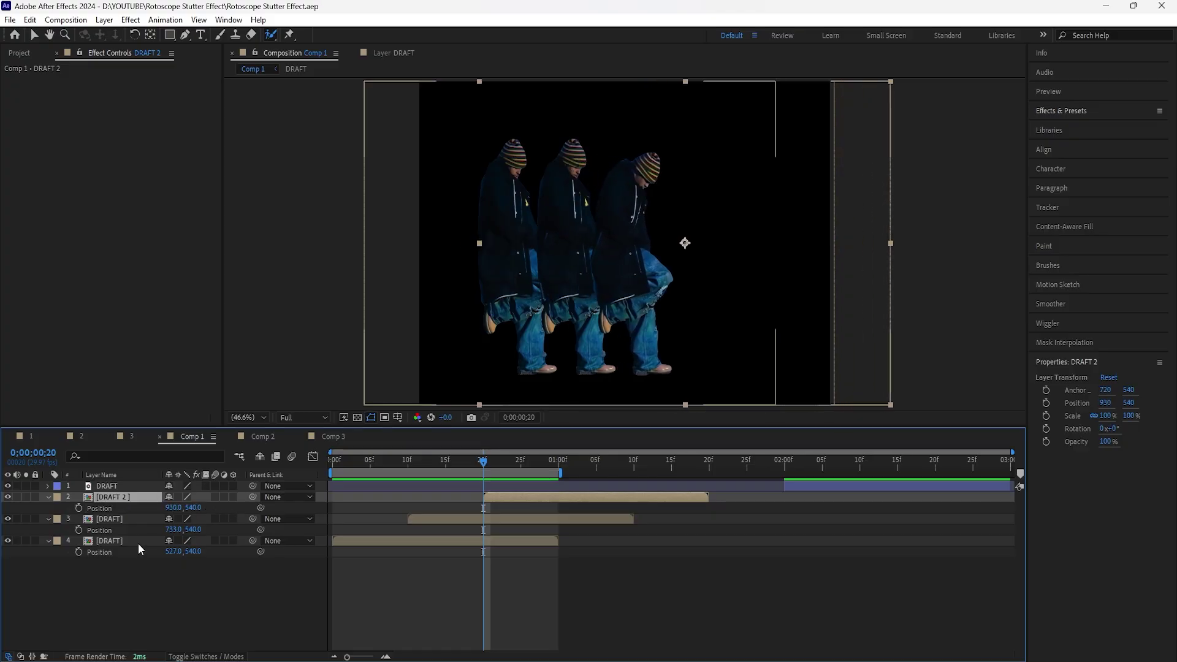
right_click(130, 498)
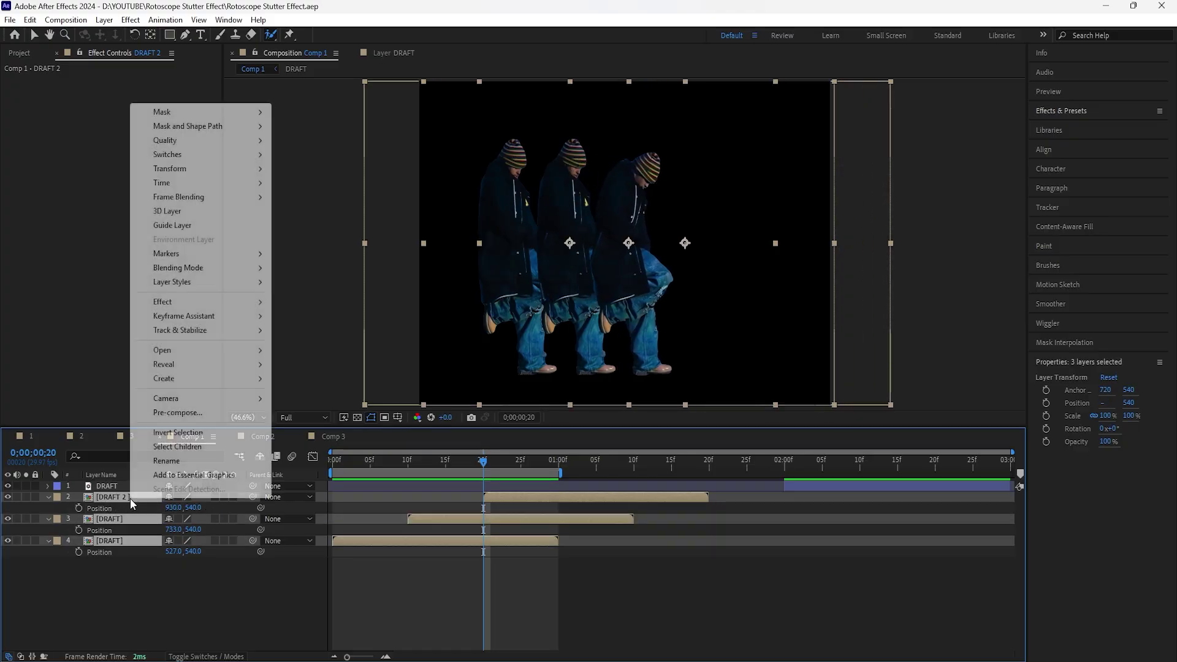
click(196, 417)
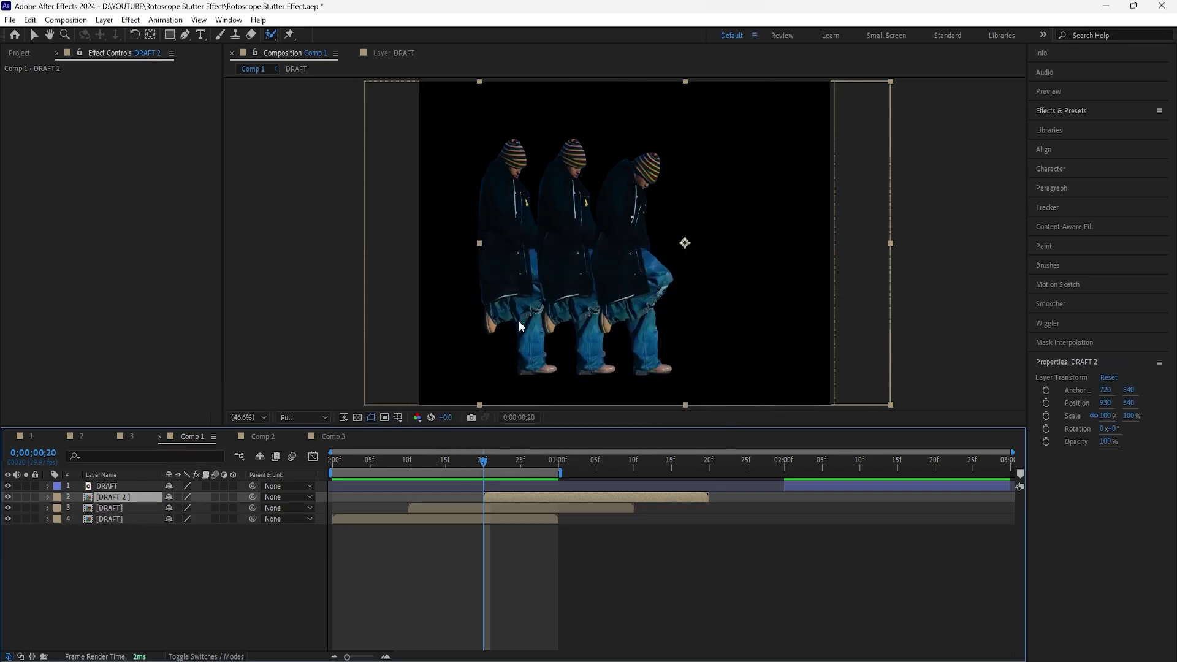
drag(484, 466, 416, 523)
click(451, 515)
click(454, 511)
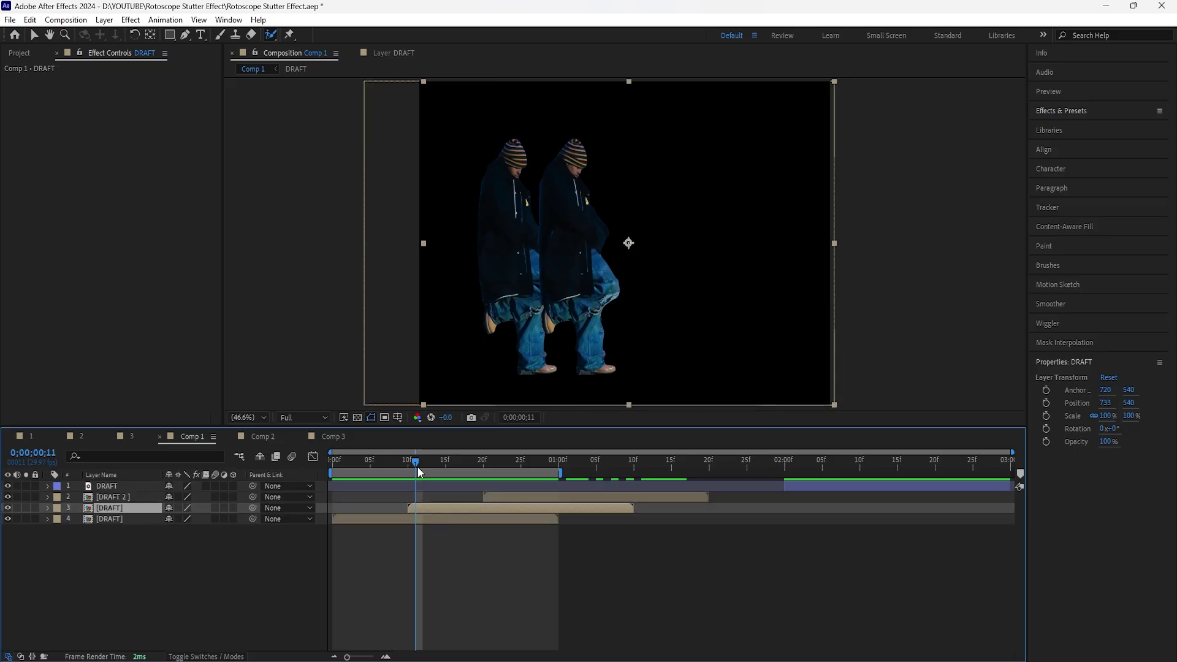
drag(418, 466, 483, 484)
click(505, 495)
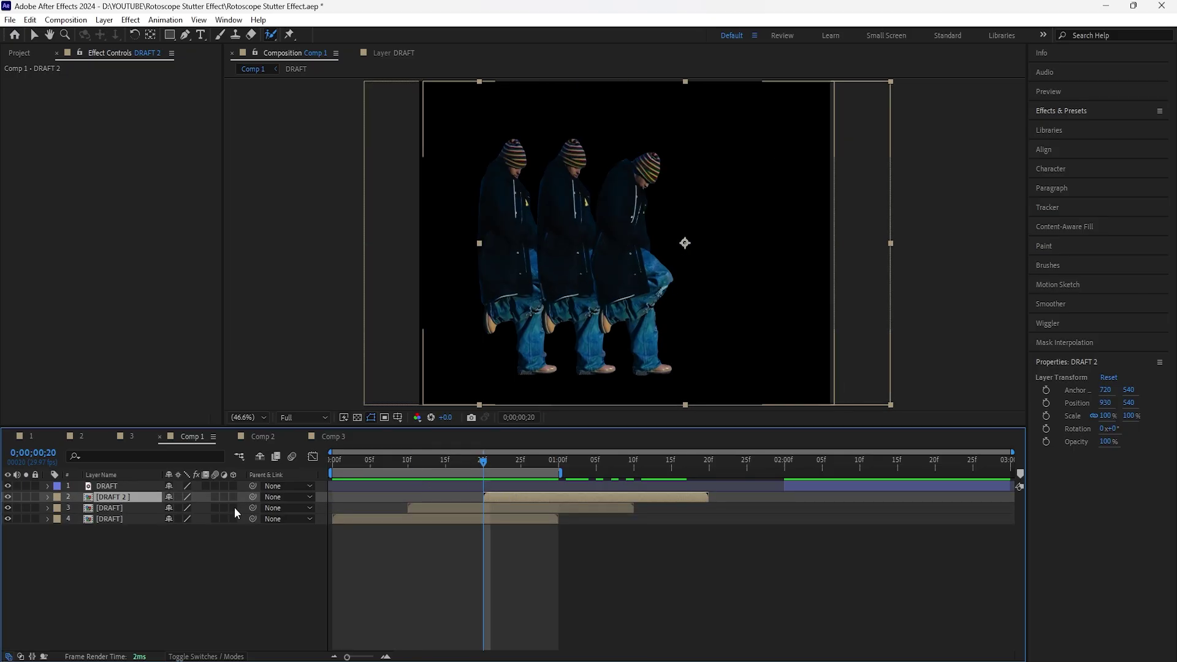
- Pre-compose the DRAFT 2 layer and both DRAFT pre-comp layers together into a composition named DRAFT
shift+click(138, 519)
right_click(135, 498)
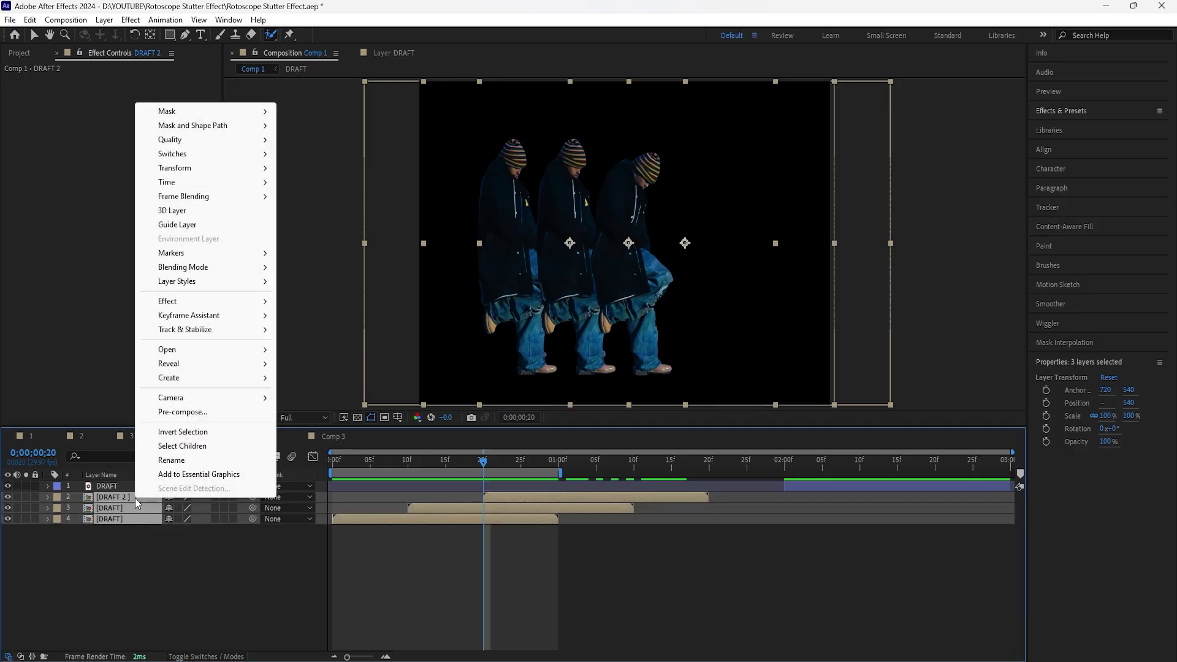
click(199, 413)
text(DRAFT)
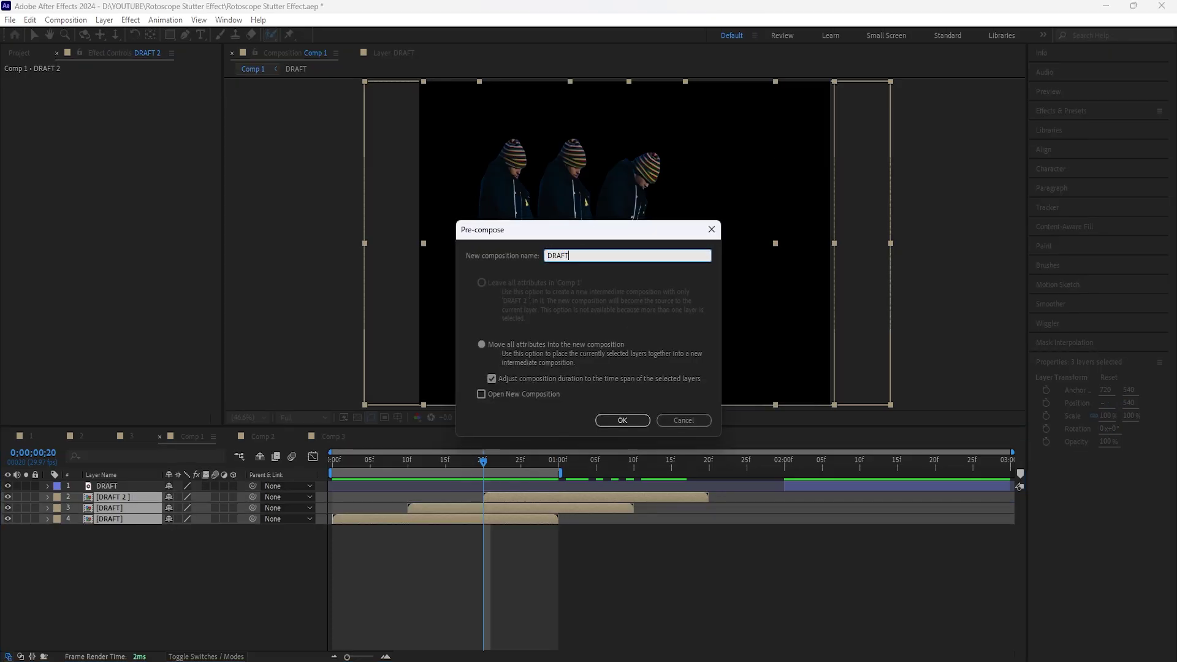
click(625, 423)
- Move the remaining DRAFT footage layer to start at frame 0 and enable time remapping on it
drag(800, 488, 349, 494)
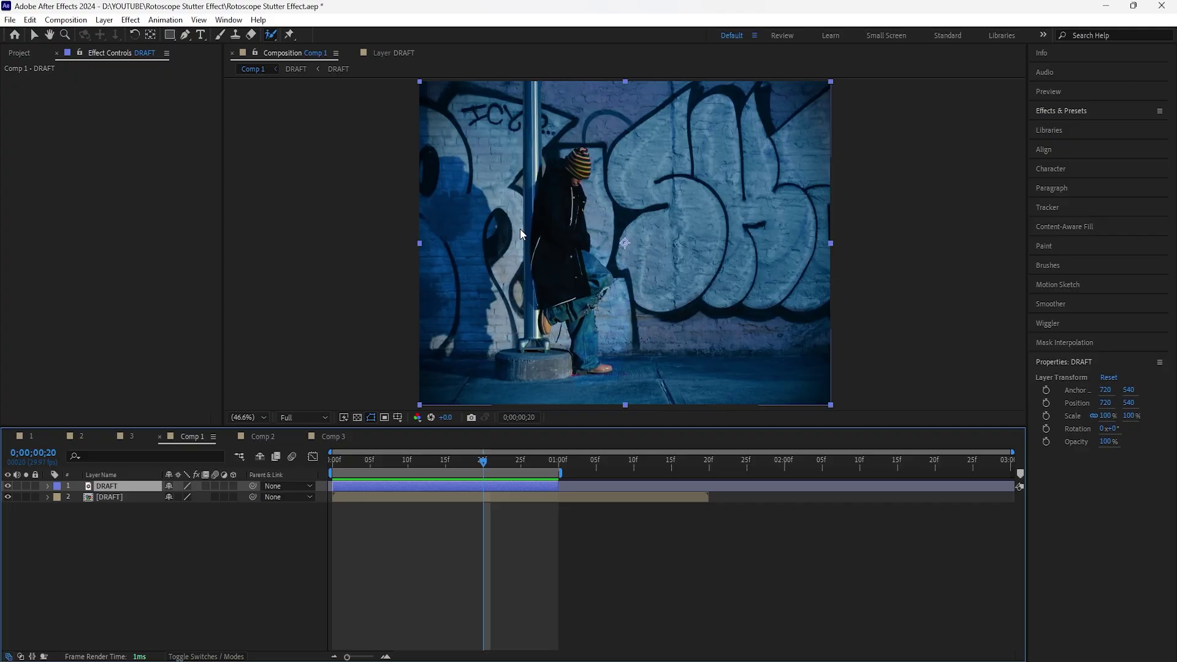
key(space)
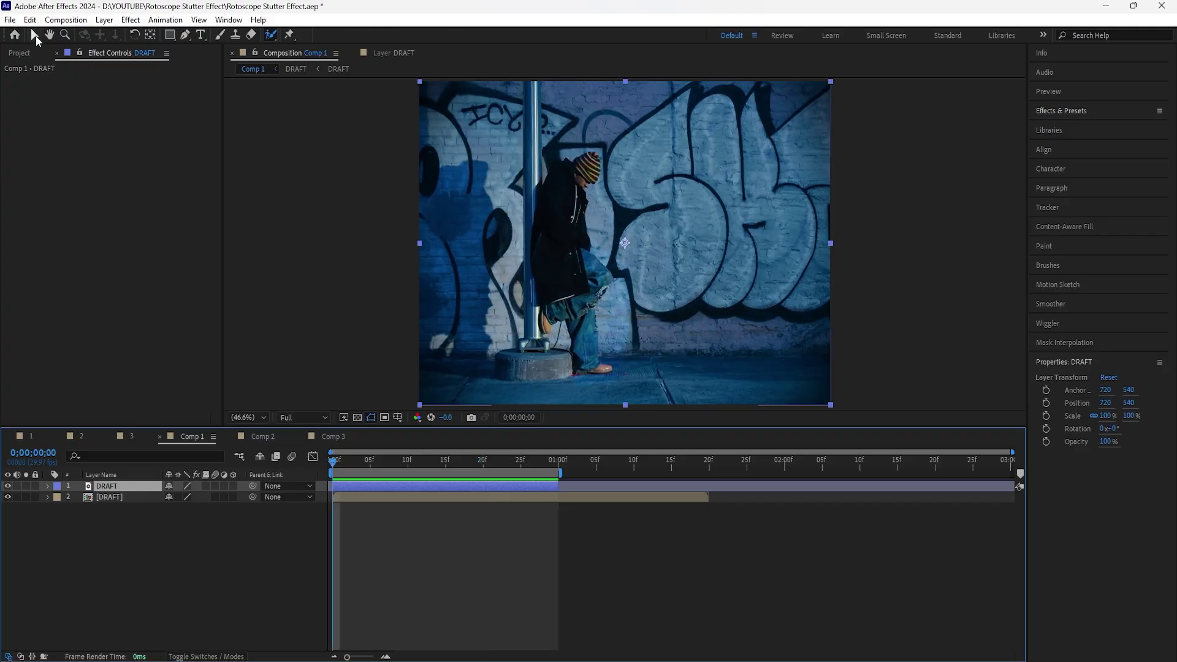
click(36, 36)
right_click(132, 487)
mouse_move(172, 169)
click(333, 172)
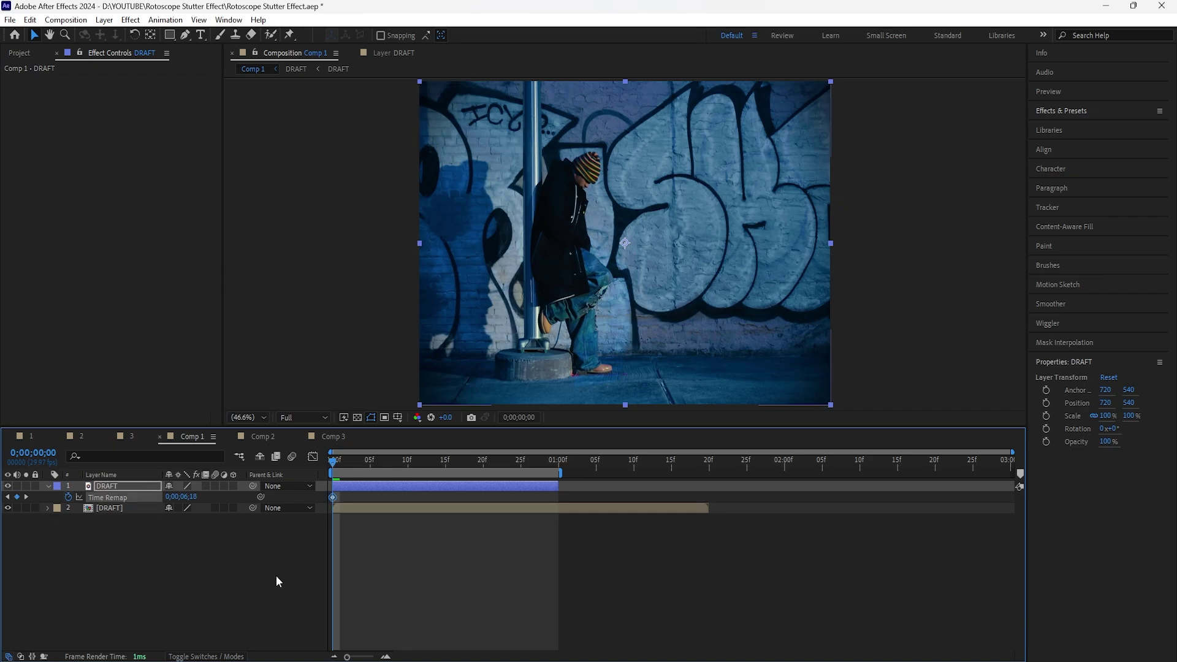
- Add a Time Remap keyframe to the DRAFT footage layer at frame 2
key(Page_Down)
key(Page_Down)
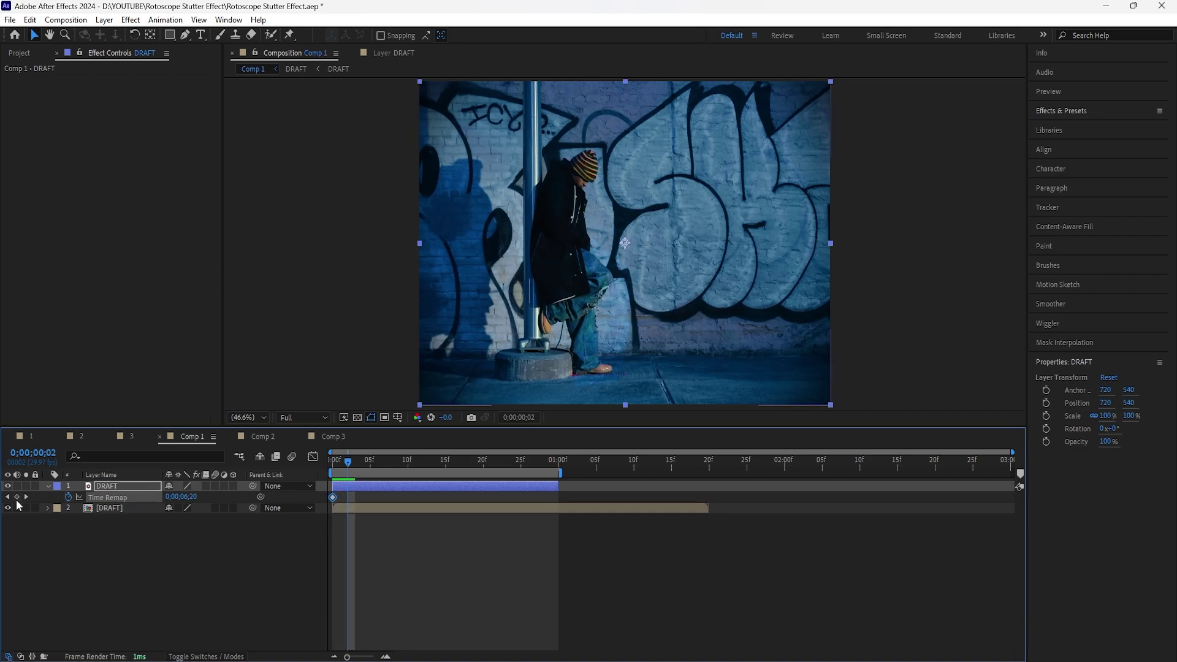
click(16, 497)
- Paste copied Time Remap keyframes from frame 4 onward, repeating the two-frame loop up to the 1-second mark
key(Page_Down)
key(Page_Down)
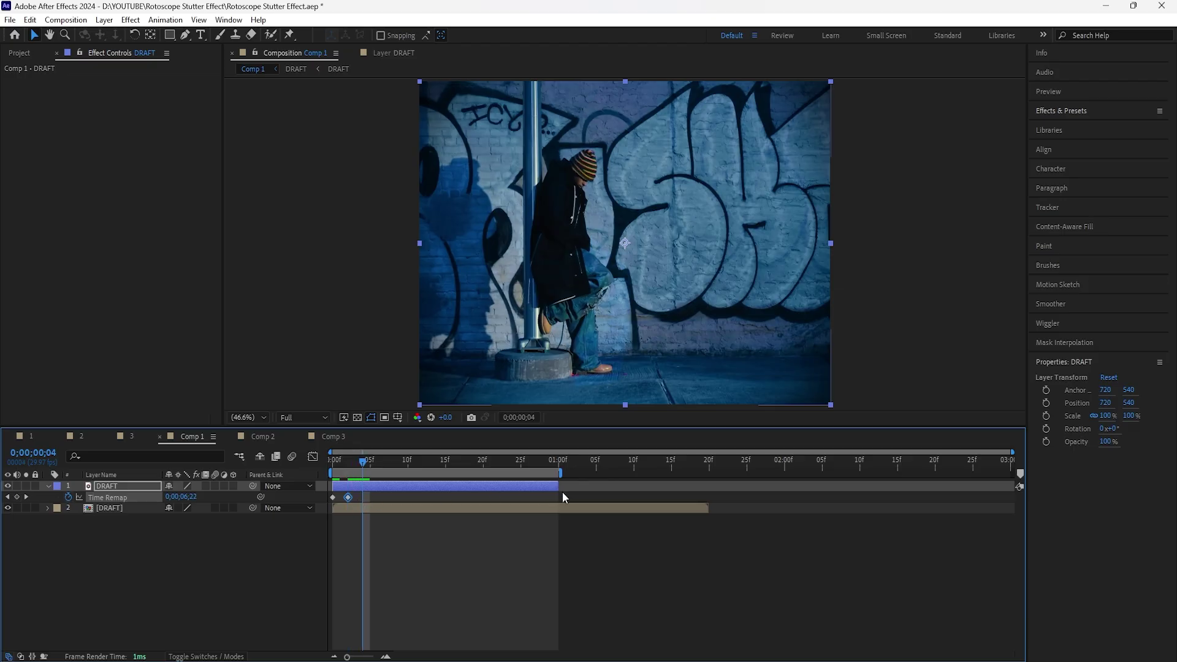
key(ctrl+v)
key(Page_Down)
key(Page_Down)
key(Page_Down)
key(Page_Down)
key(ctrl+v)
key(Page_Down)
key(Page_Down)
key(Page_Down)
key(Page_Down)
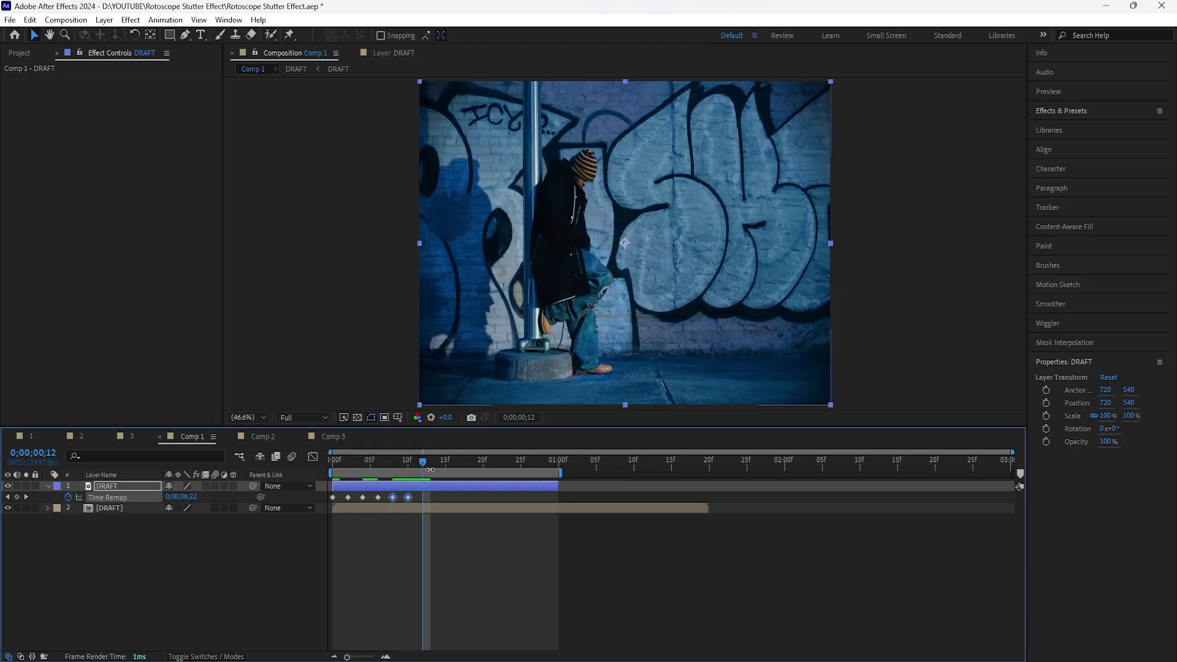
key(ctrl+v)
key(Page_Down)
key(Page_Down)
key(Page_Down)
key(Page_Down)
key(ctrl+v)
- Draw a tall rectangular mask around the man on the DRAFT footage layer, covering the full frame height
click(169, 34)
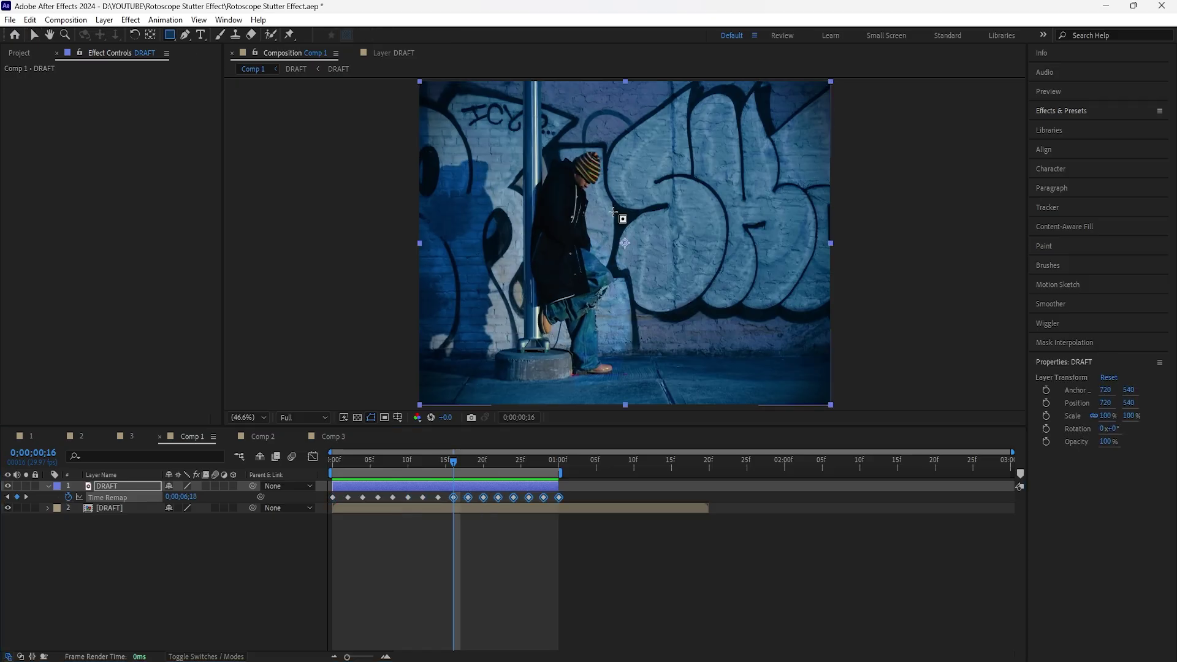
key(comma)
key(comma)
drag(562, 147, 627, 336)
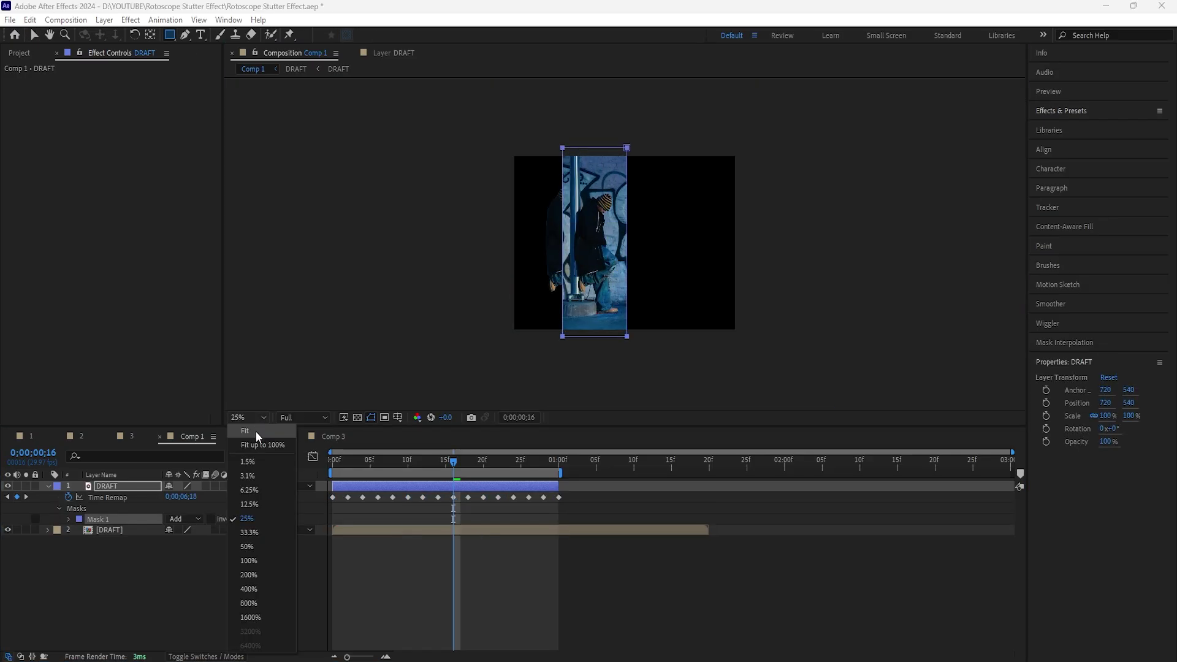
key(shift+slash)
- Shift the masked DRAFT footage strip horizontally to an X position of 1316
click(127, 485)
key(p)
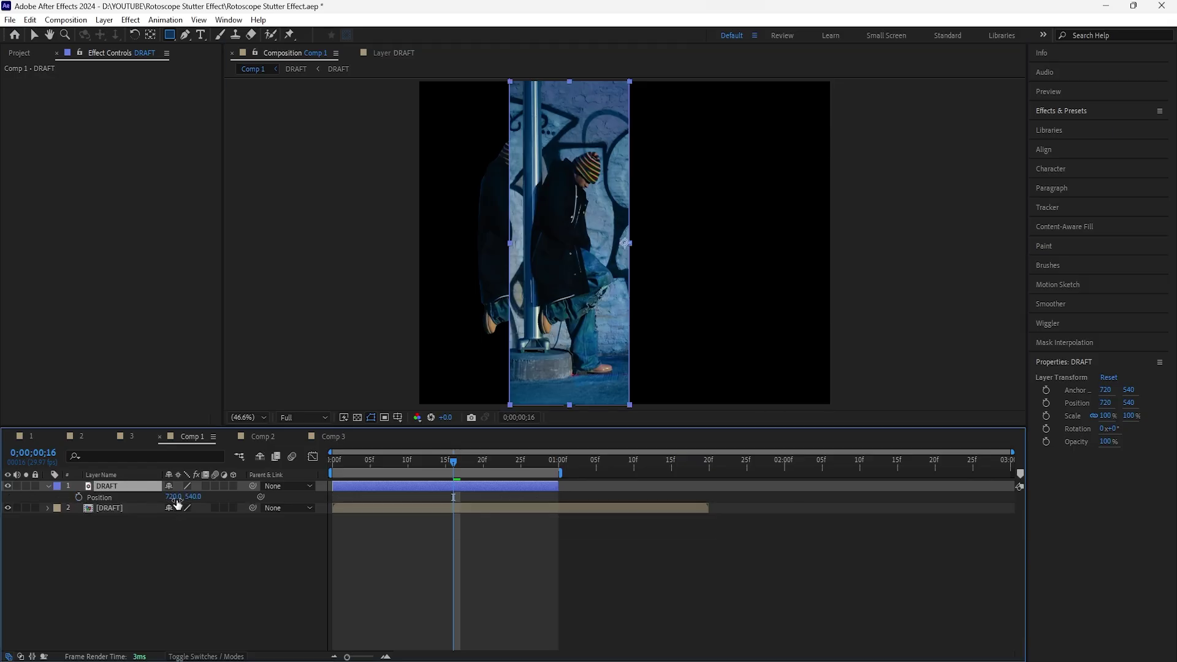
drag(175, 496, 573, 522)
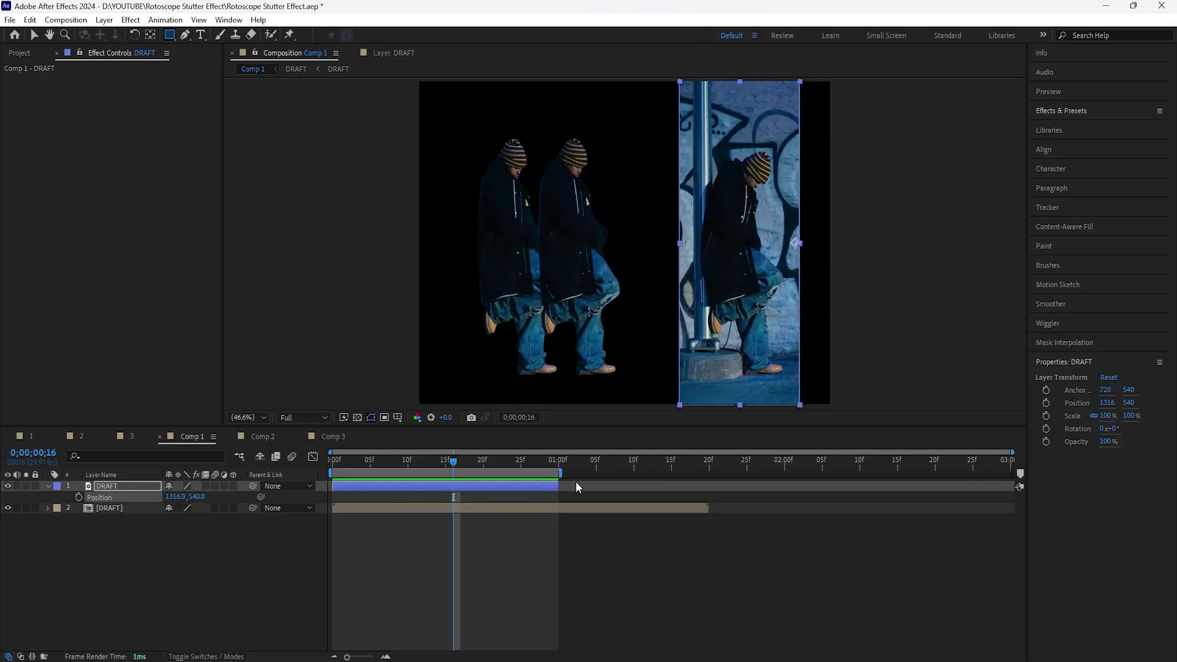
- Trim Comp 1 to its work area and adjust the masked footage strip's X position to about 1329
right_click(561, 472)
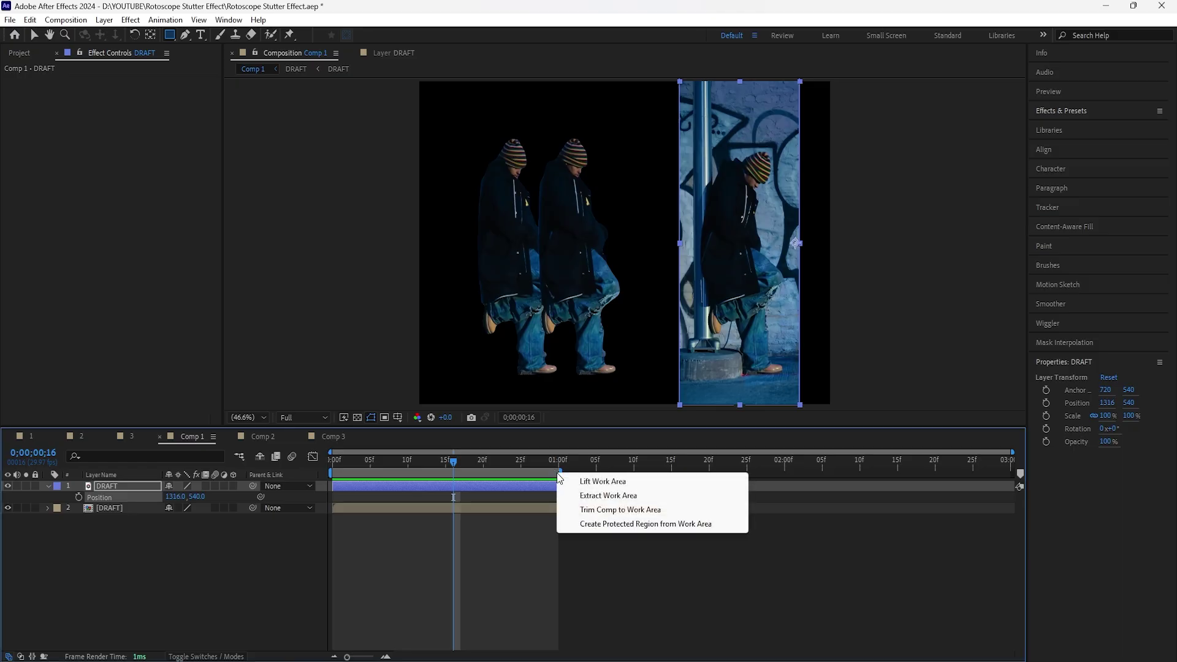
click(659, 510)
drag(175, 504, 179, 498)
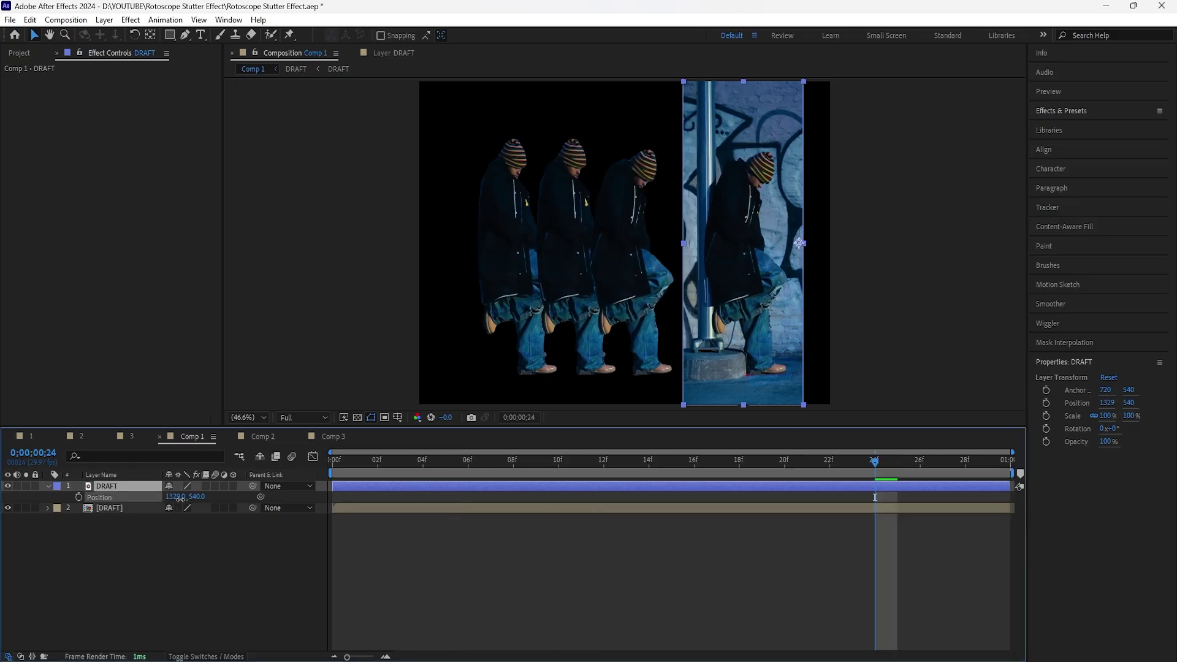
- Move the left edge of the DRAFT footage strip's mask slightly inward to narrow the strip
key(ctrl+shift+n)
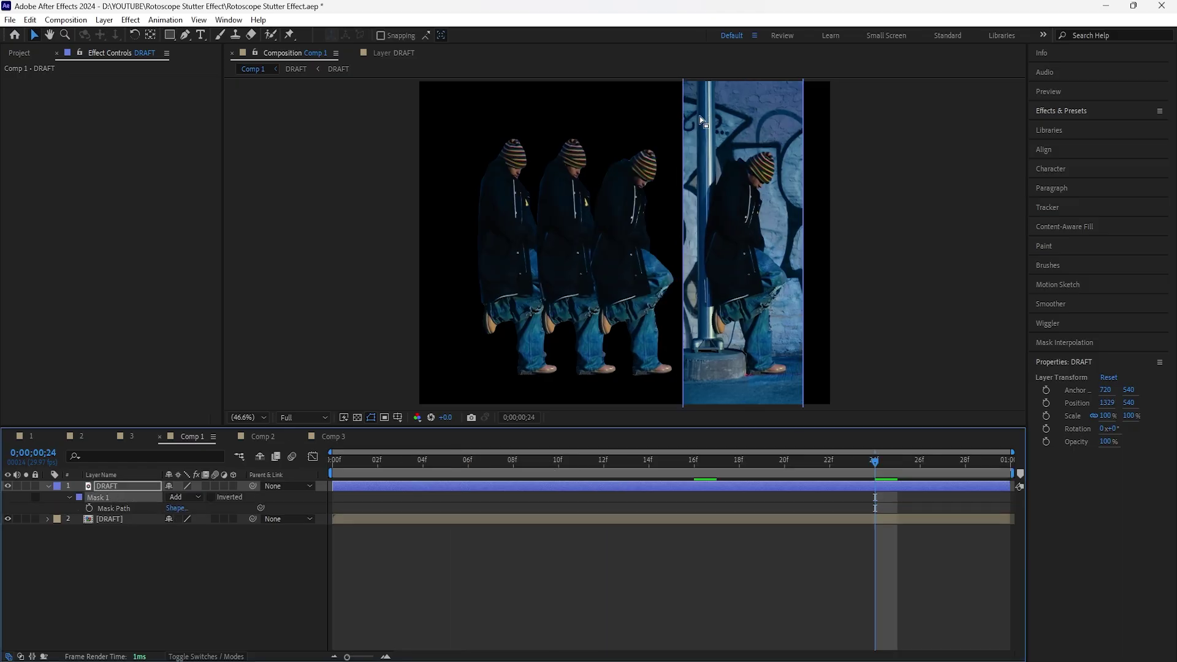
scroll(707, 170, down, 2)
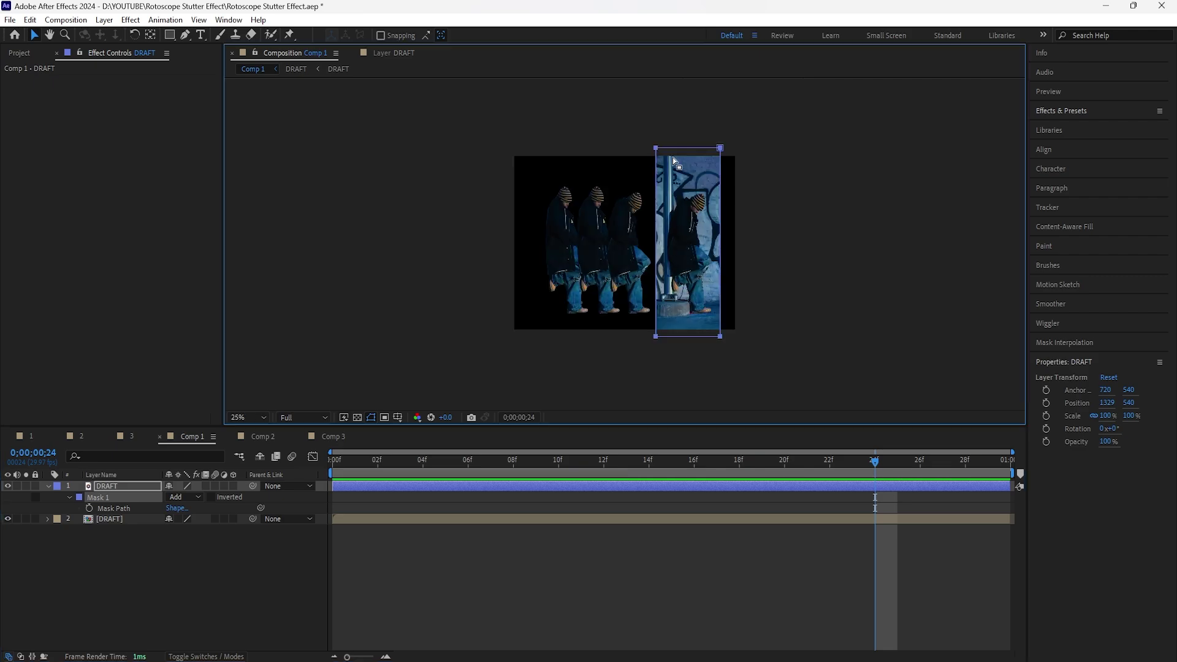
click(119, 487)
click(186, 37)
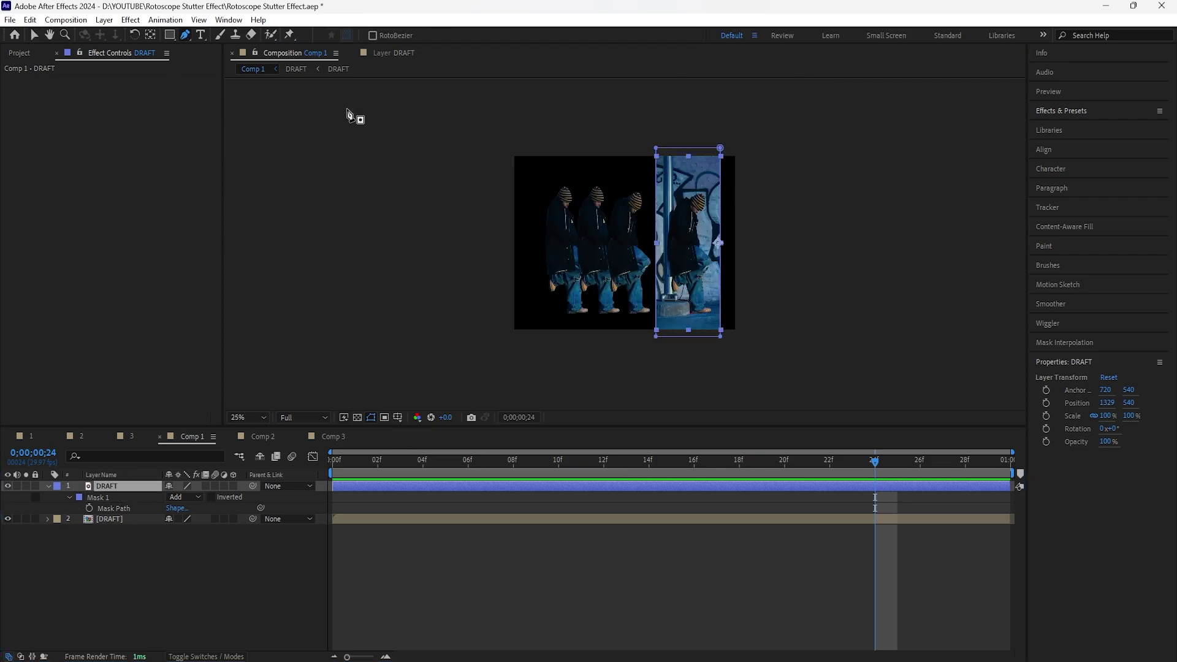
click(656, 149)
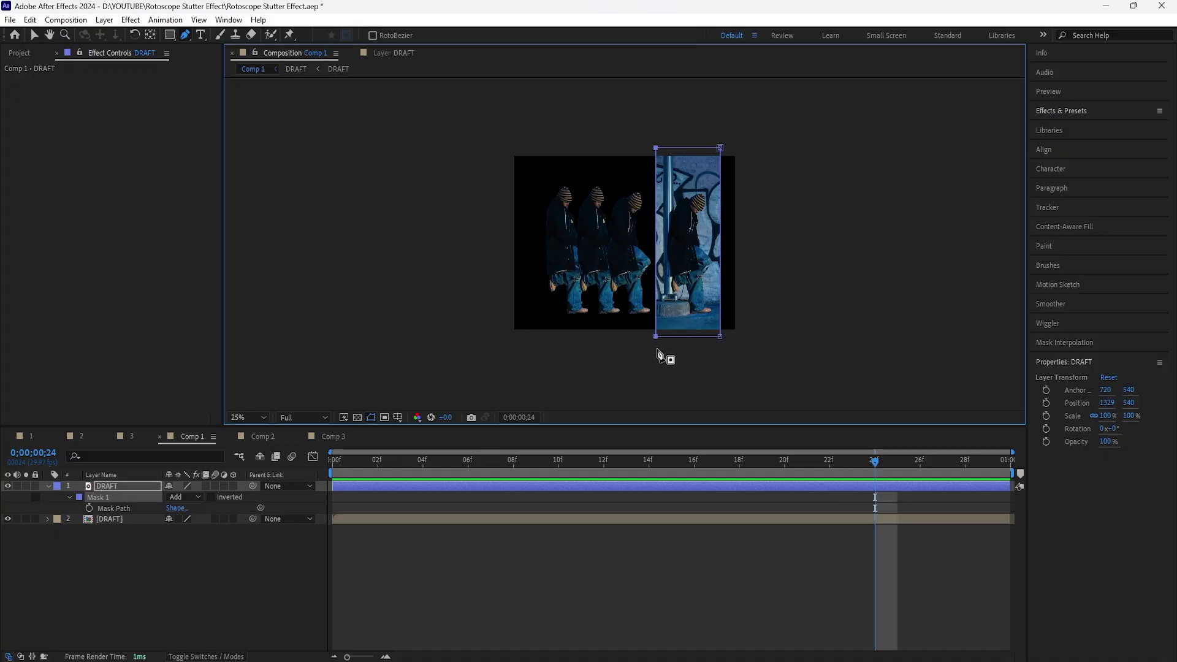
drag(656, 337, 659, 337)
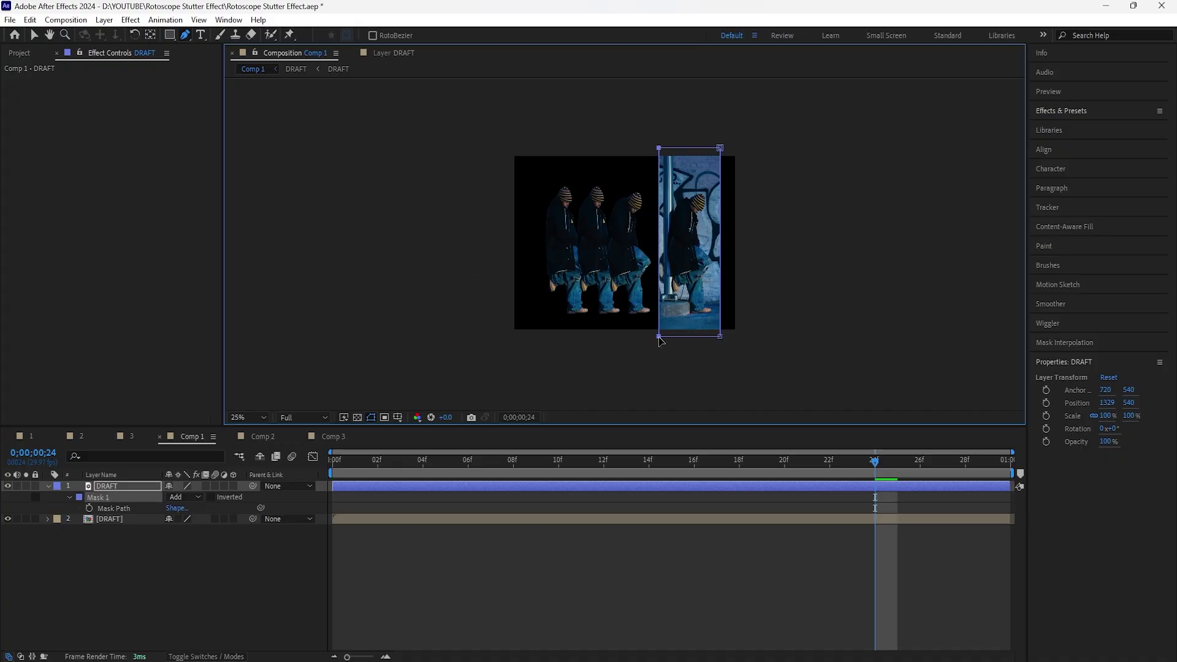
- Shift the cutout precomp layer horizontally to an X position of 693 and preview the comp from the start
click(119, 520)
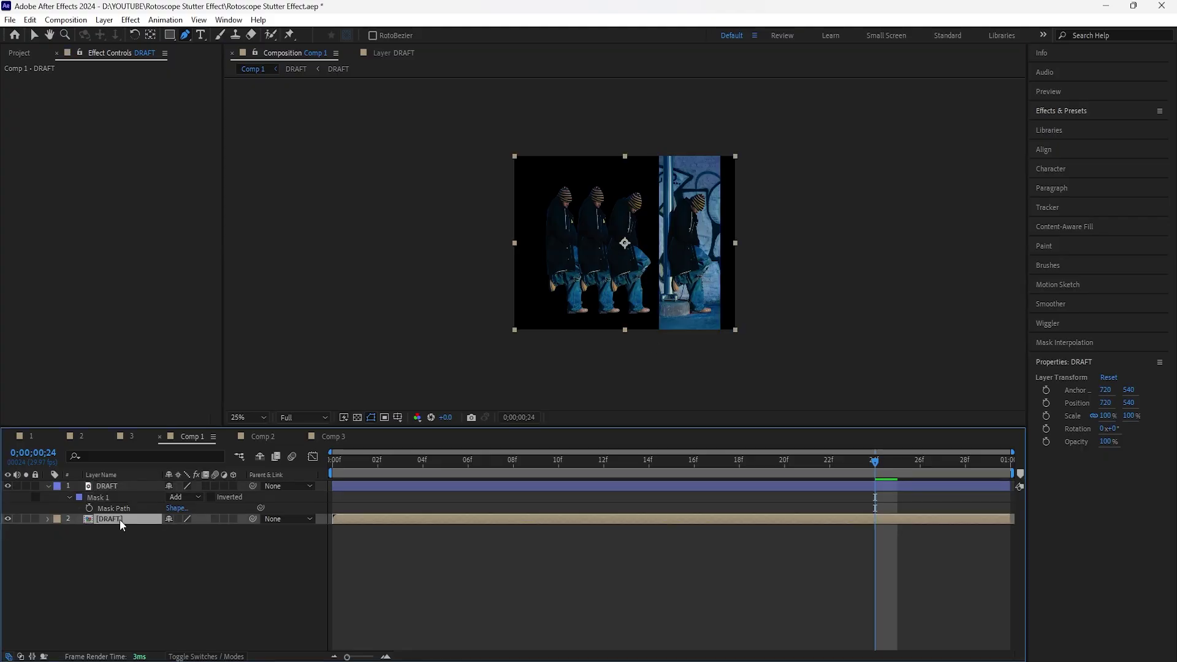
click(265, 416)
click(265, 444)
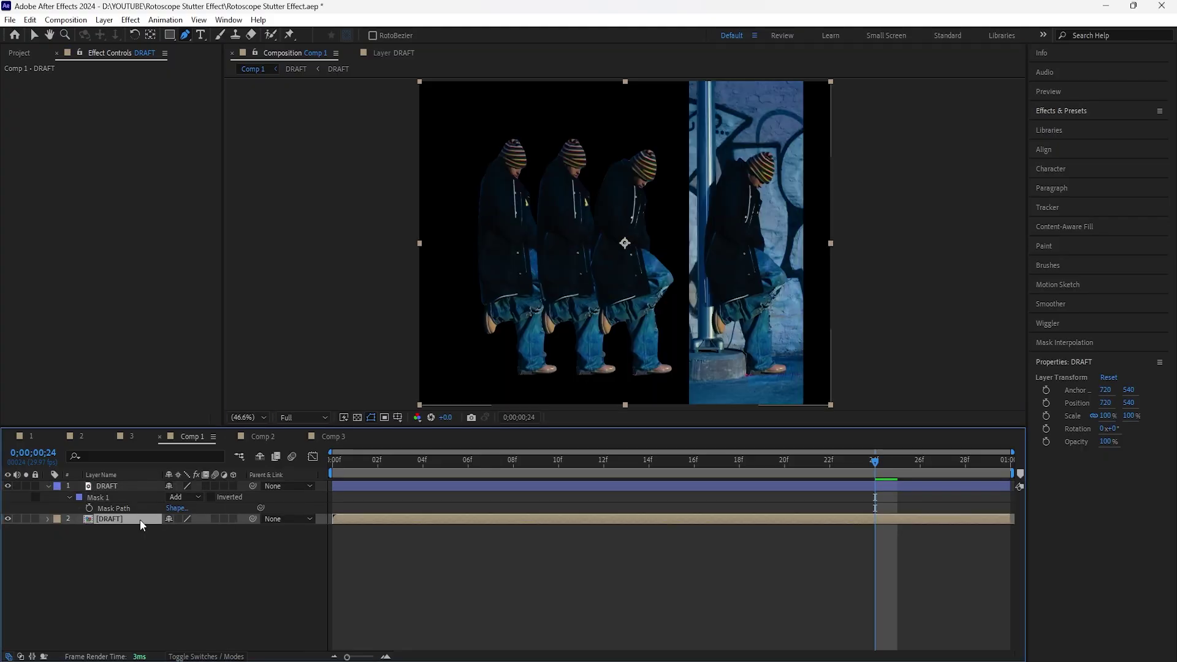
key(p)
drag(176, 531, 159, 531)
drag(874, 461, 314, 494)
key(space)
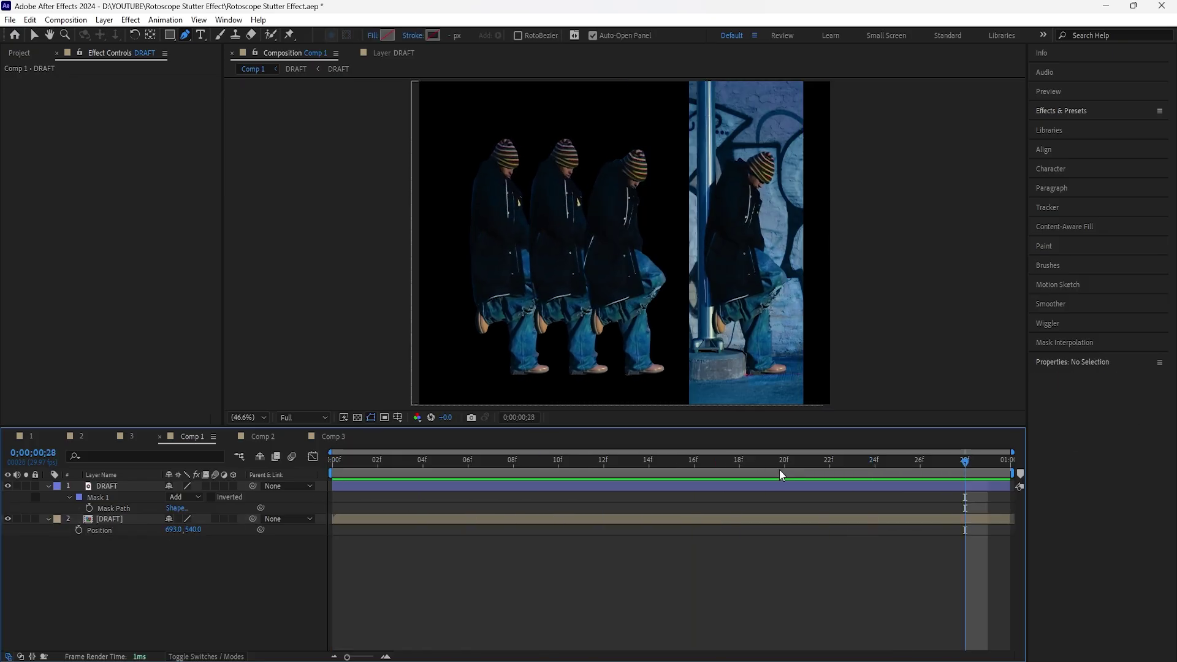
key(space)
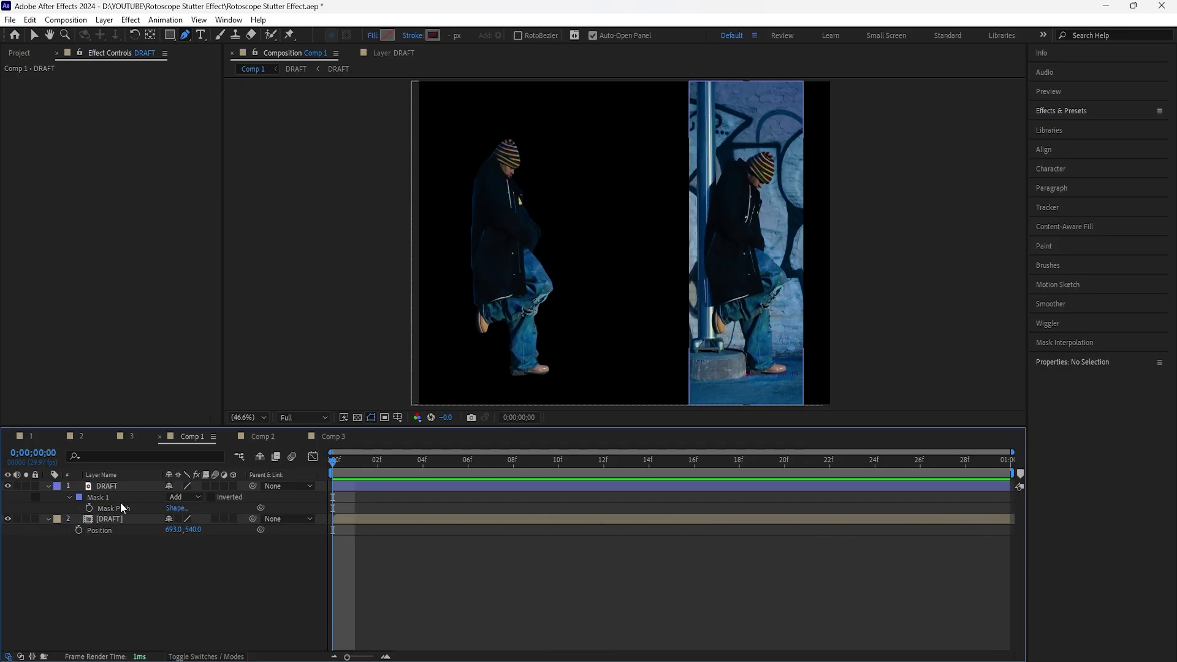
- Create a white solid in Comp 1 and place it beneath both DRAFT layers
click(123, 487)
right_click(189, 553)
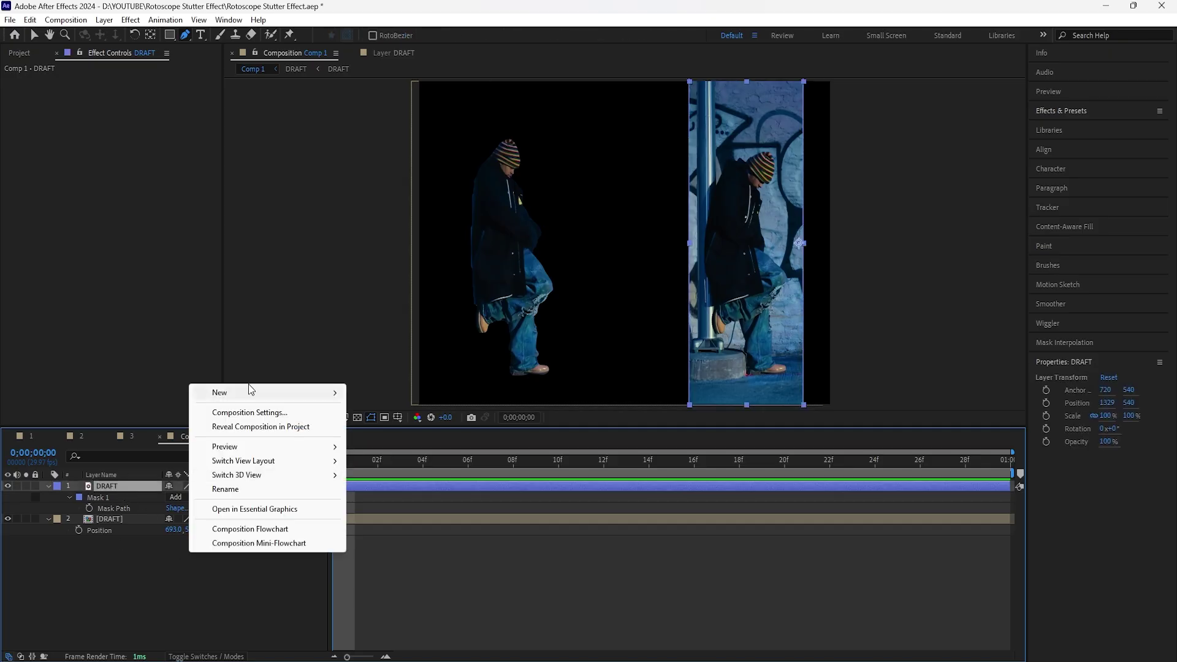
mouse_move(292, 396)
click(368, 421)
click(582, 399)
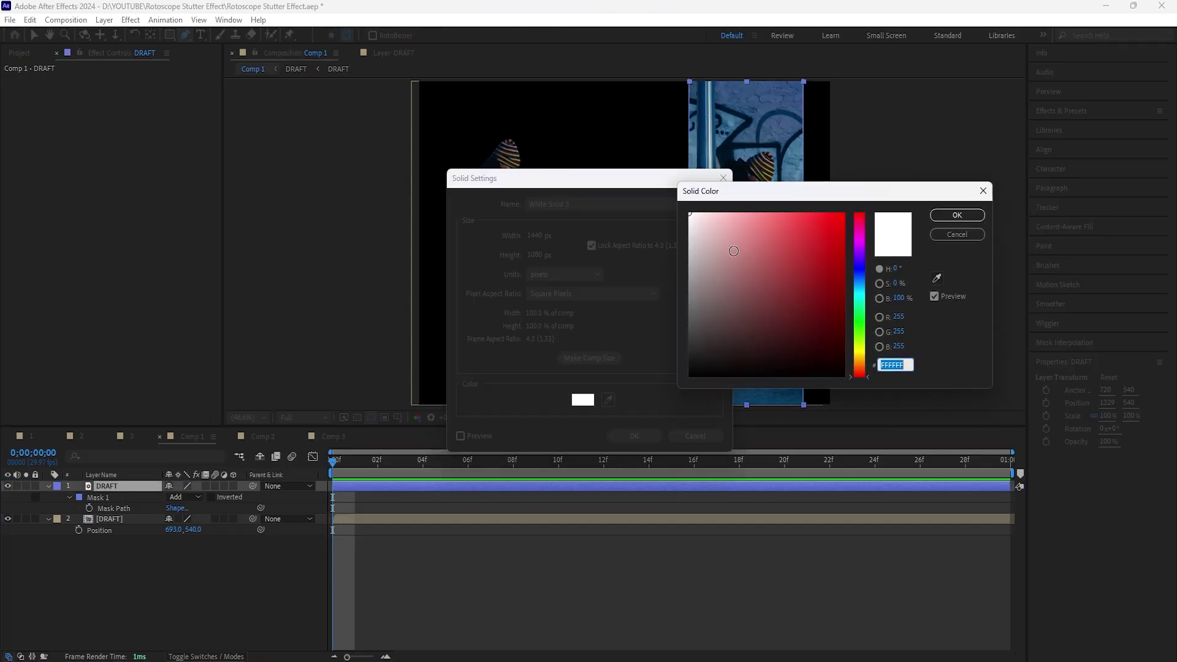
click(957, 214)
key(Return)
drag(133, 484, 130, 539)
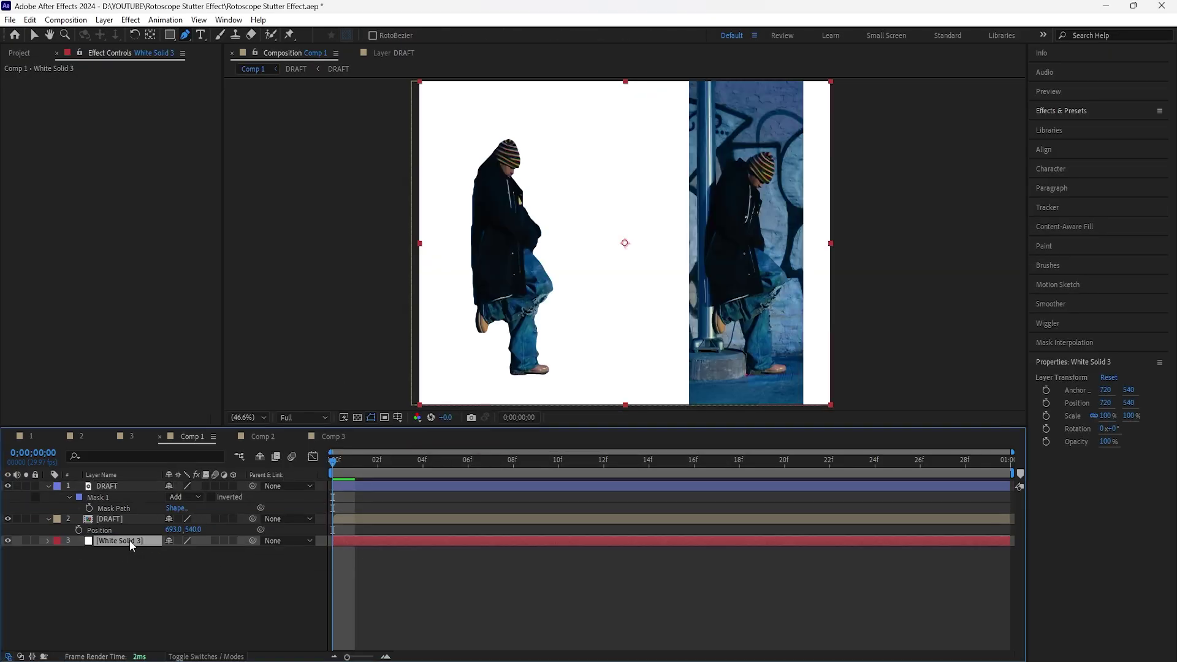
- Rename the white solid layer as BG
right_click(141, 539)
click(212, 579)
text(BG)
key(Return)
- Apply Tint and Curves to the cutout precomp layer and raise the midpoint of the RGB curve to brighten the midtones
click(124, 516)
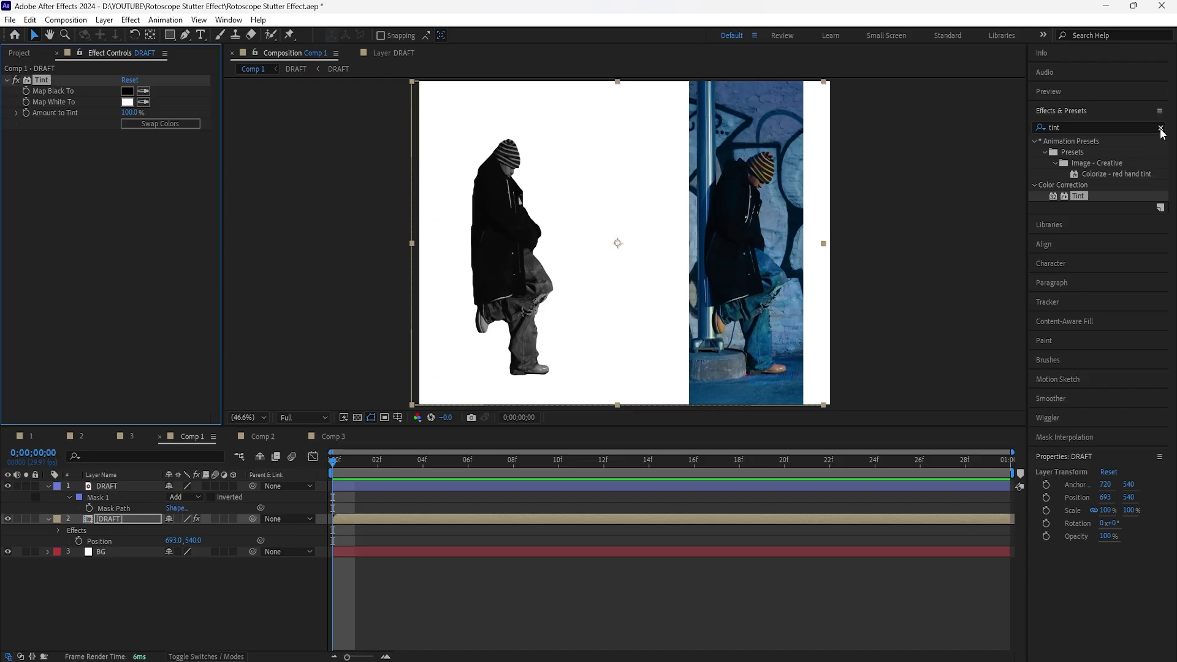
click(1150, 127)
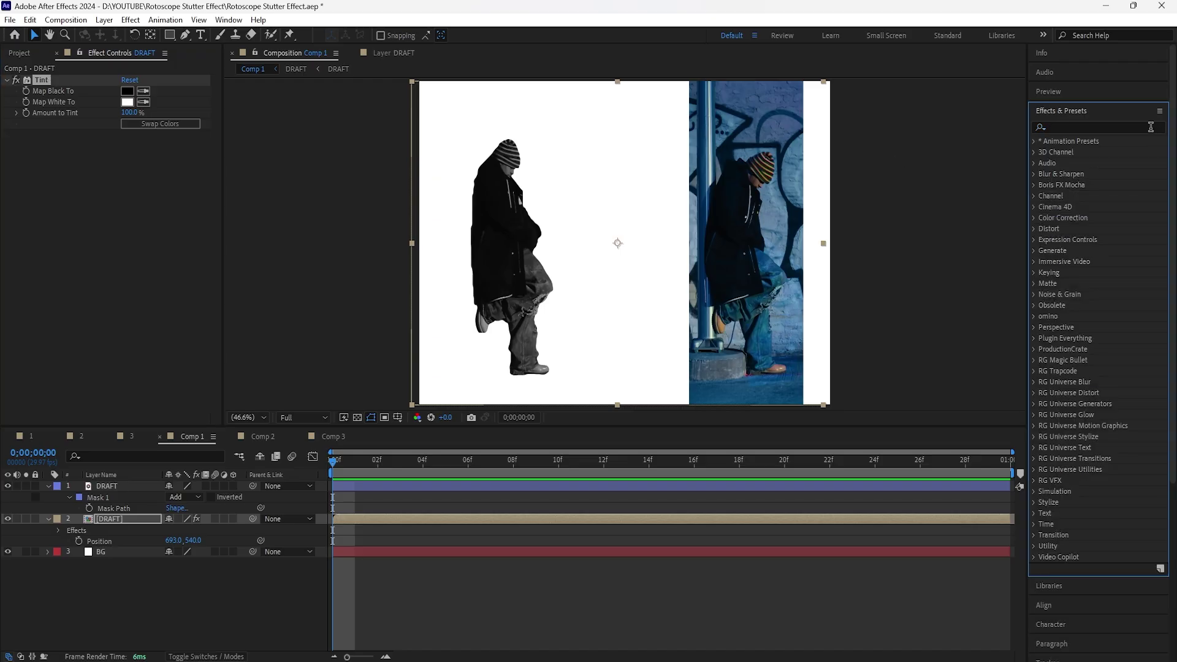
text(curves)
drag(1081, 196, 141, 231)
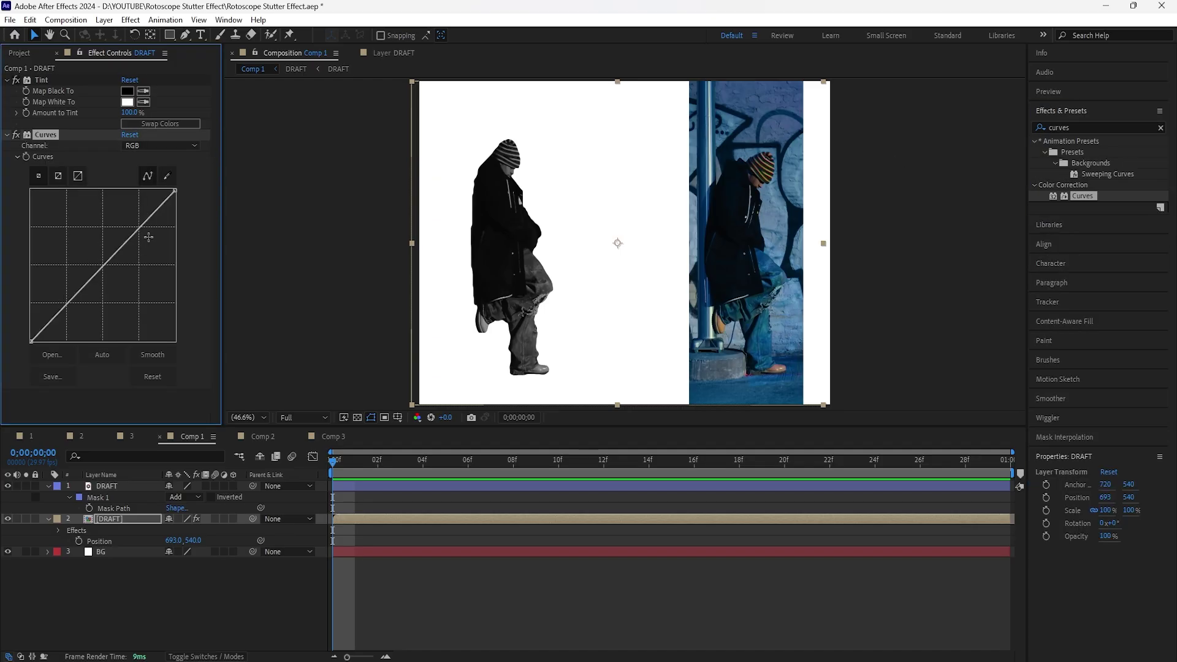
click(140, 227)
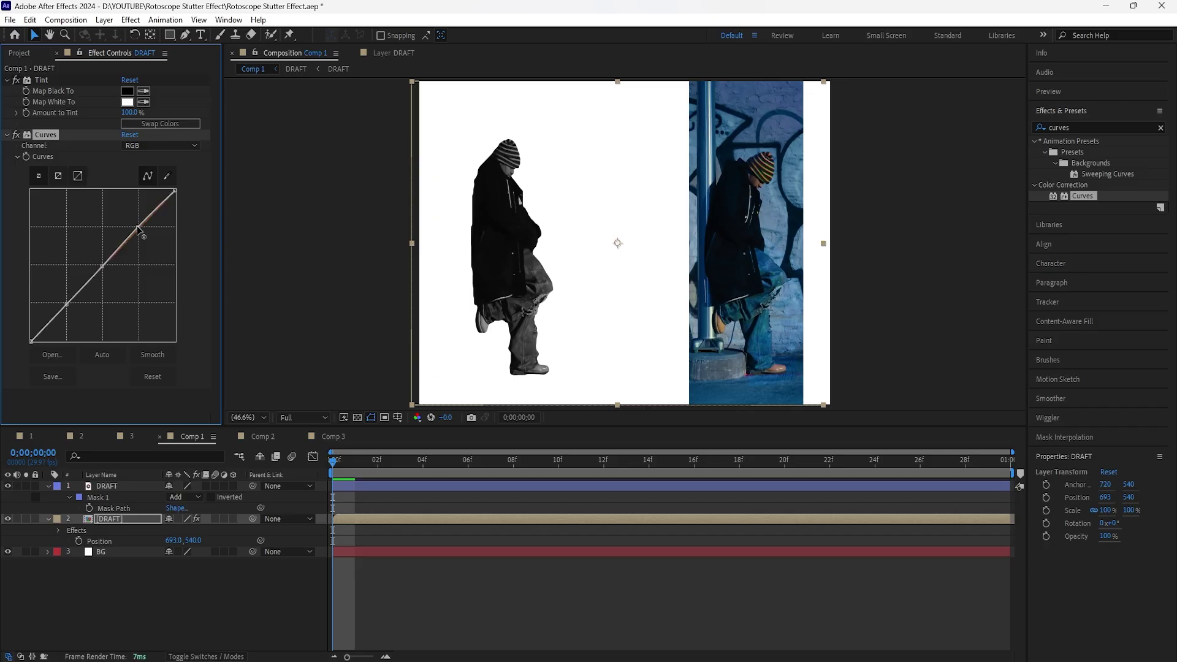
drag(107, 263, 95, 253)
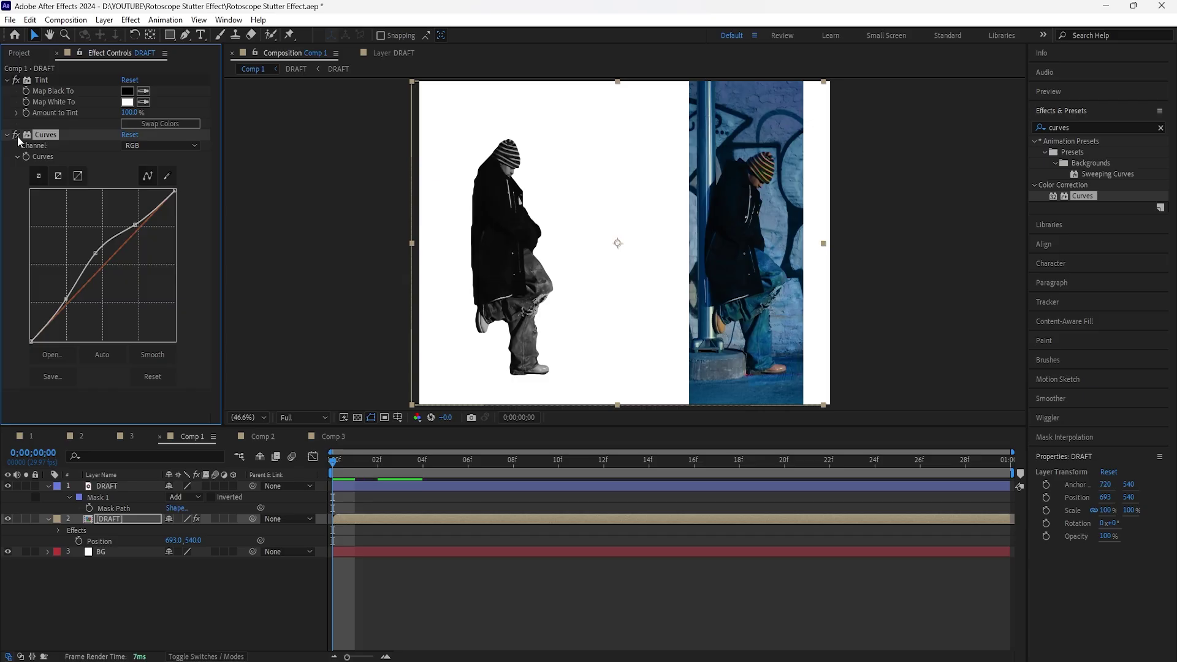
- Copy the Tint and Curves effects onto the masked DRAFT footage strip and preview Comp 1
ctrl+click(45, 82)
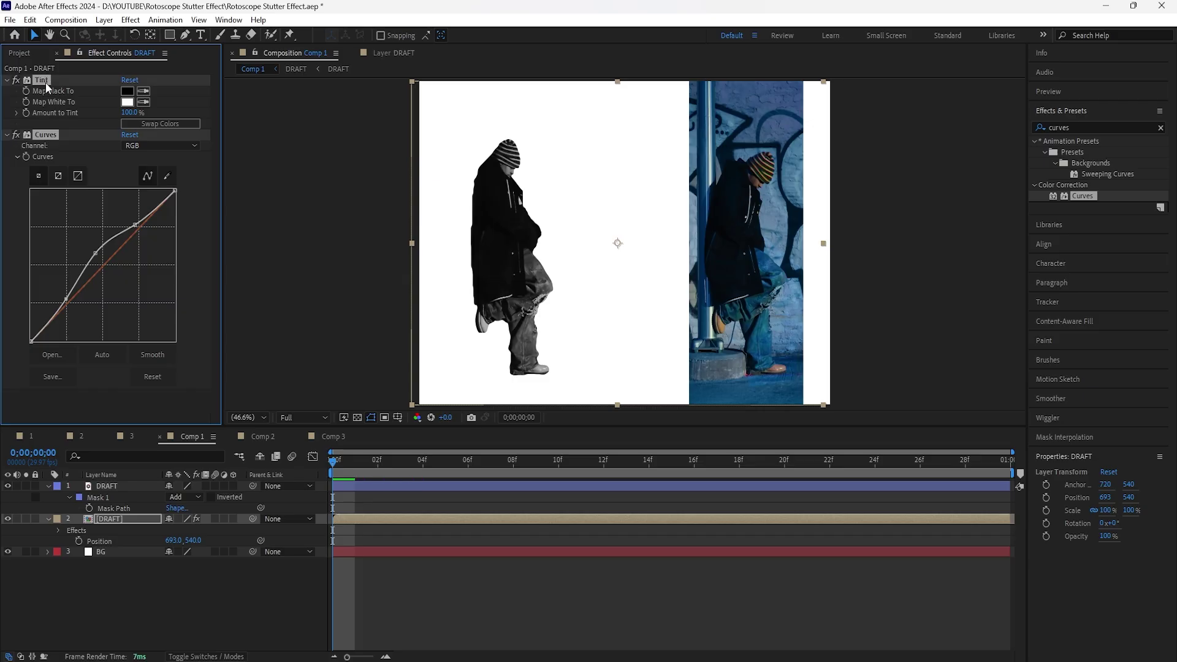
click(133, 488)
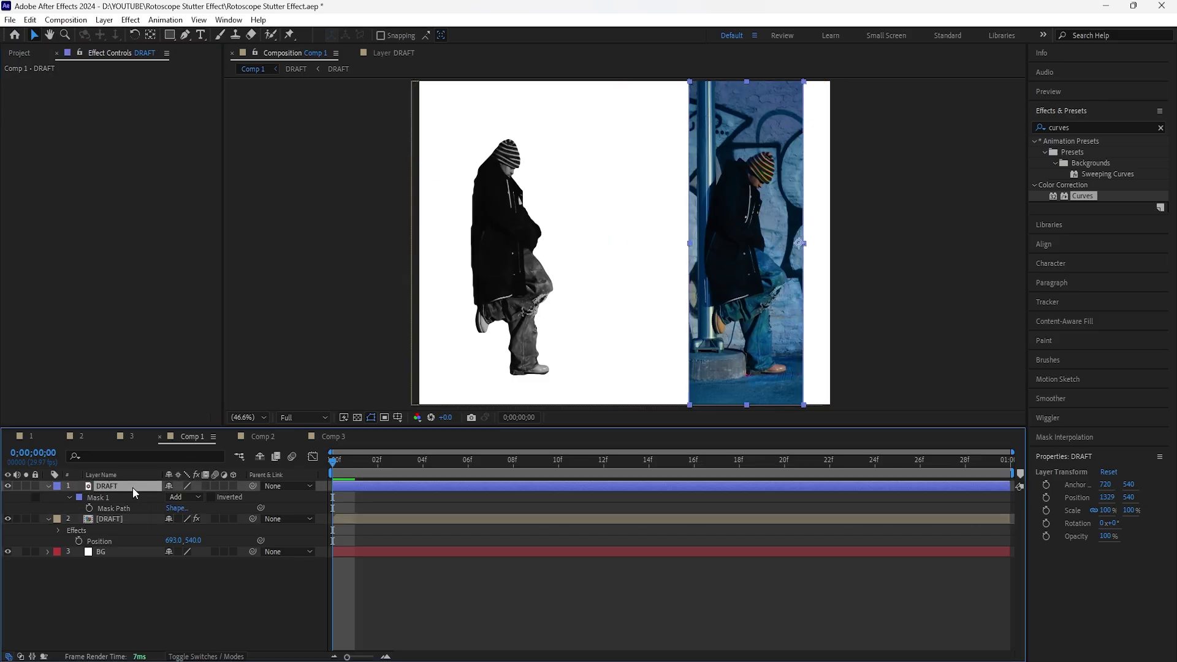
key(ctrl+v)
key(space)
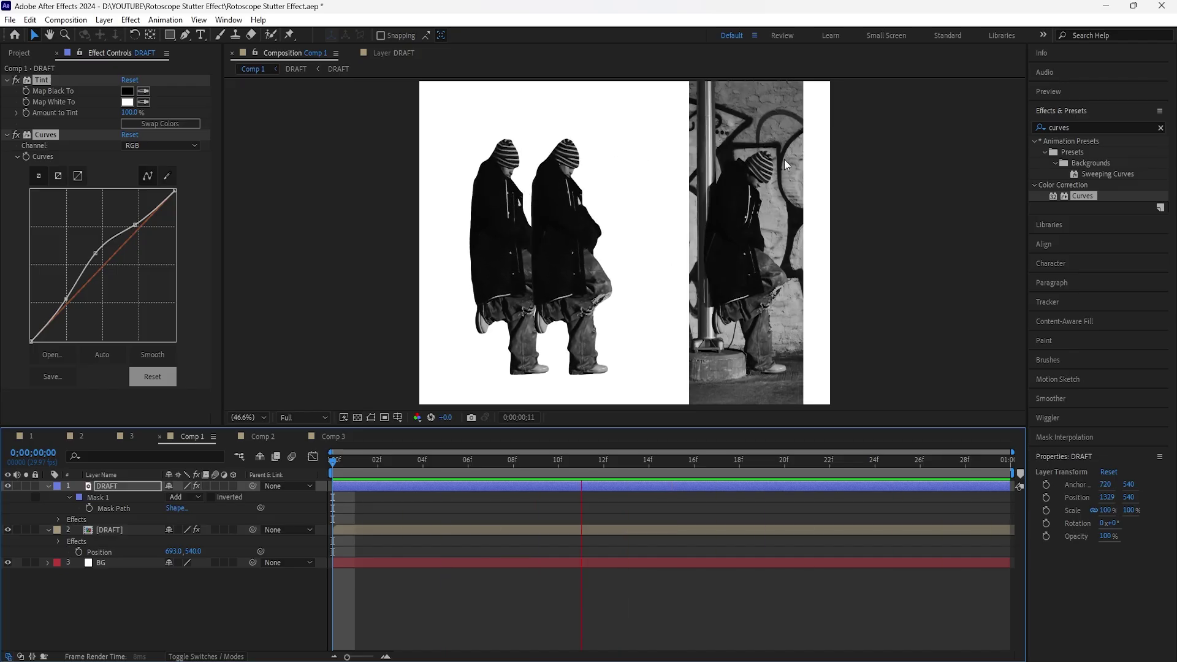
- Draw a closed, loose oval mask around the man on the DRAFT layer in Comp 2 with the Pen tool
click(265, 438)
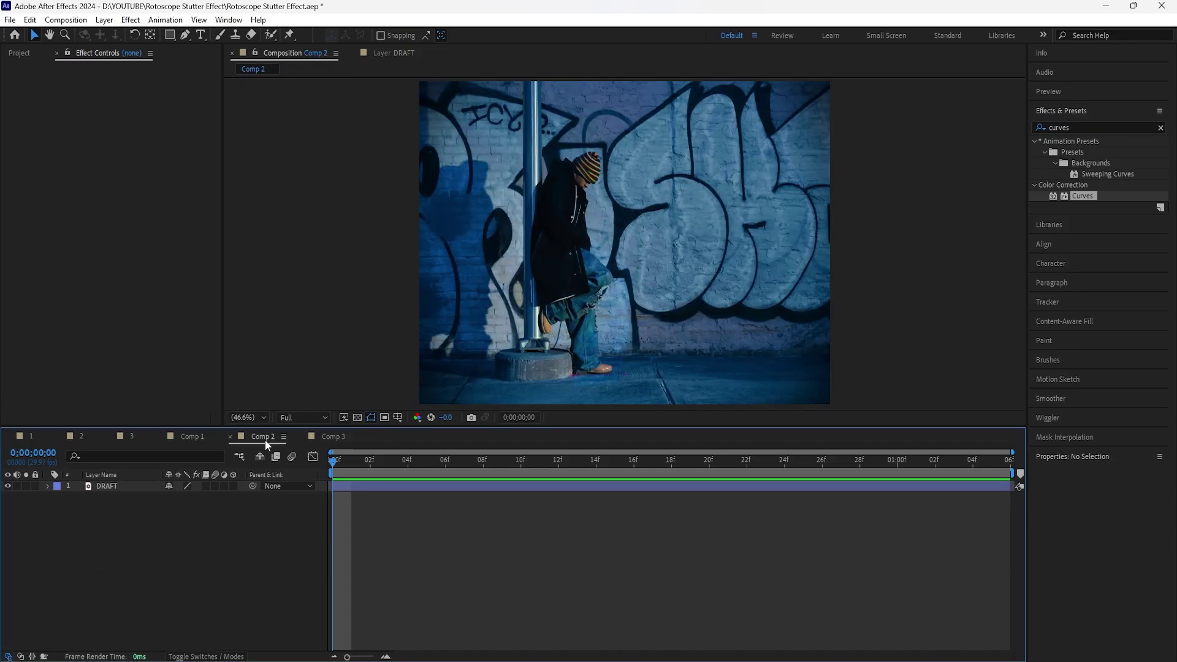
drag(333, 461, 303, 535)
click(122, 488)
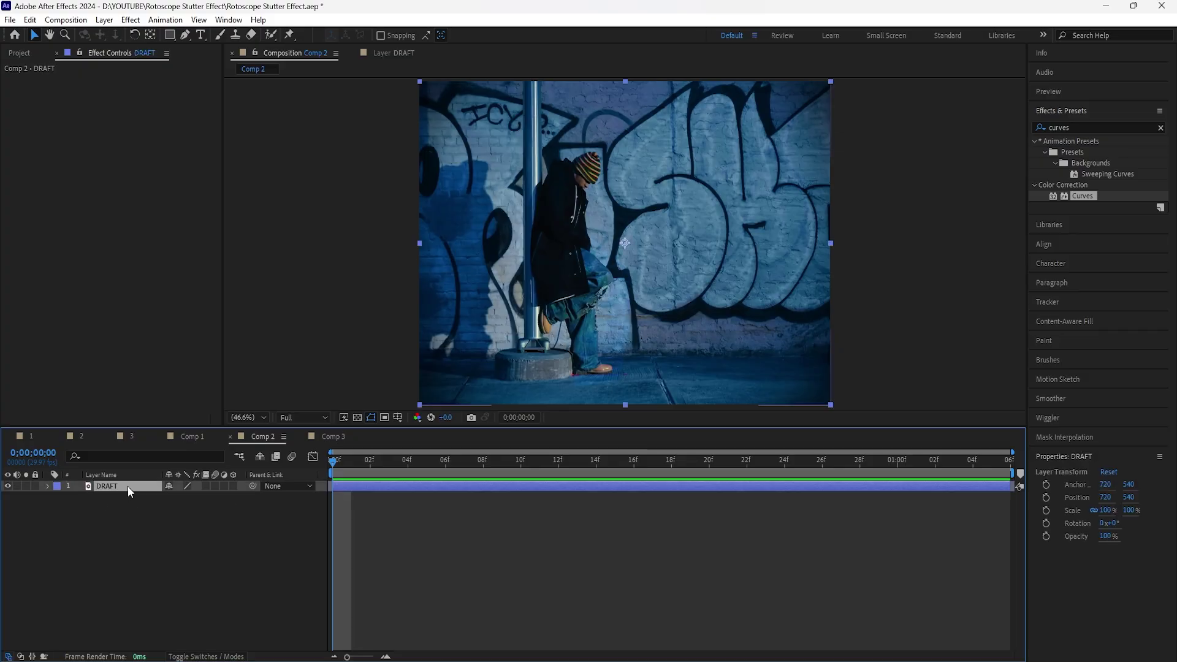
click(185, 35)
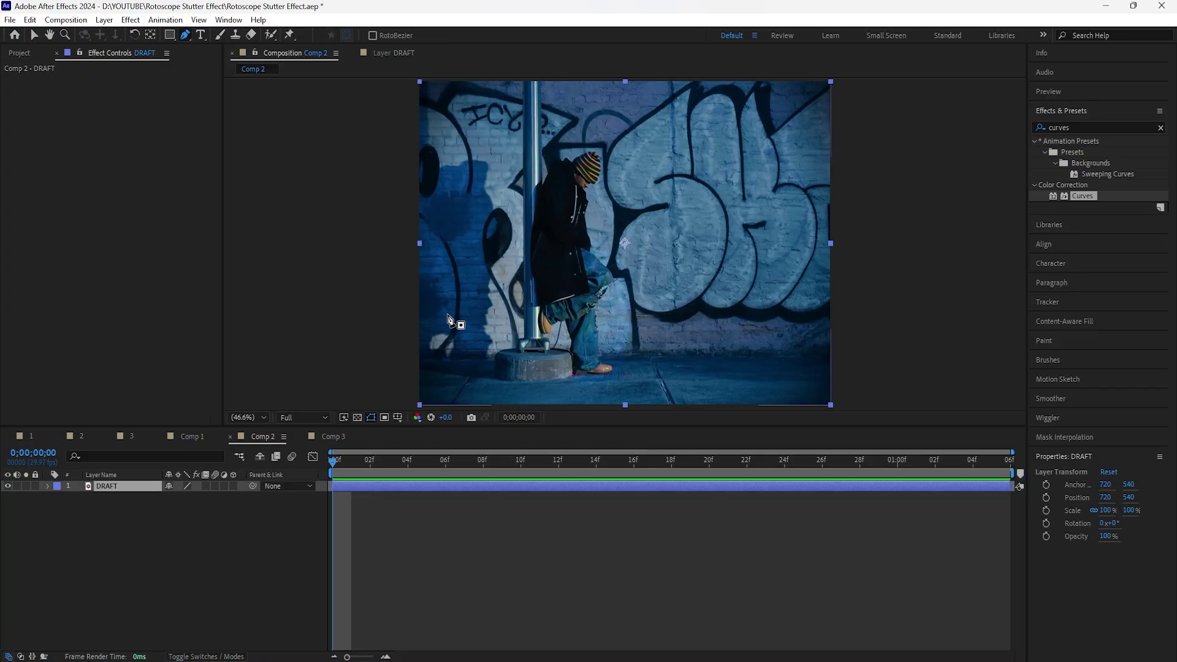
click(502, 317)
drag(549, 376, 628, 388)
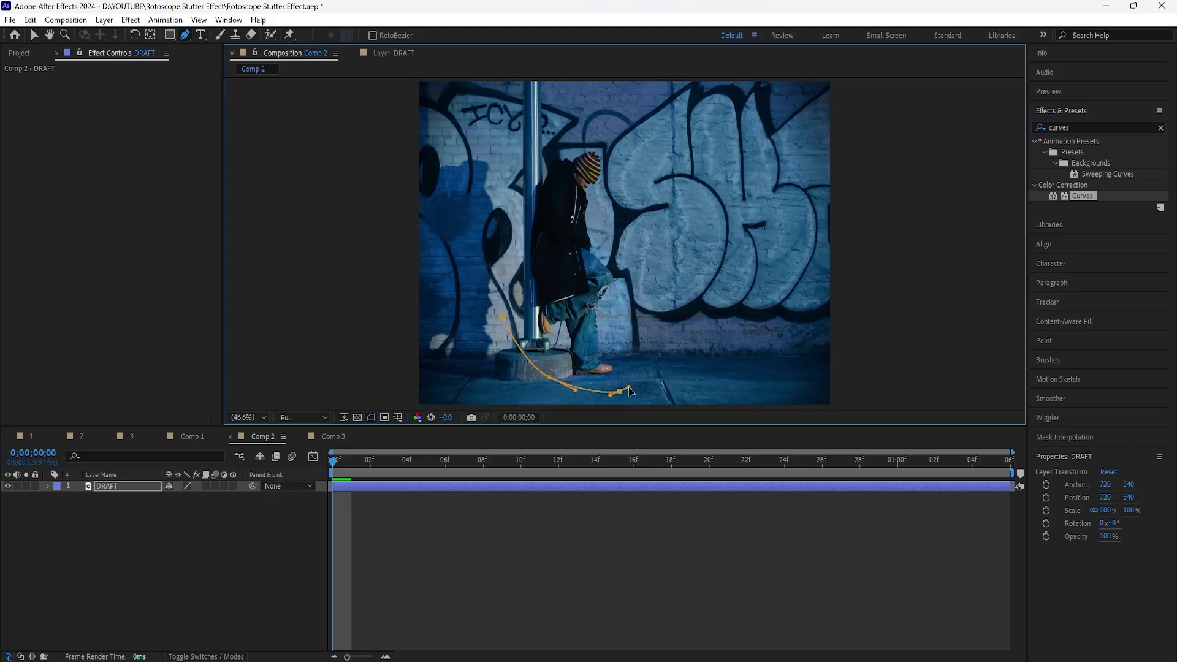
drag(665, 279, 658, 245)
click(614, 133)
click(527, 125)
click(493, 210)
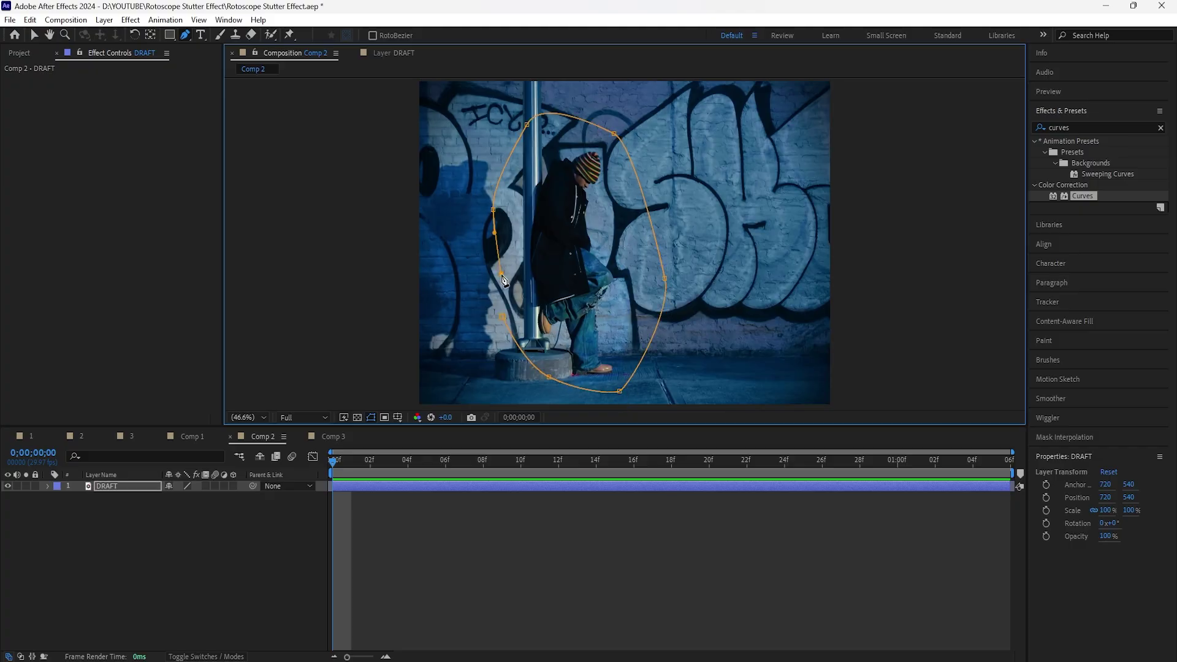
click(501, 274)
click(502, 317)
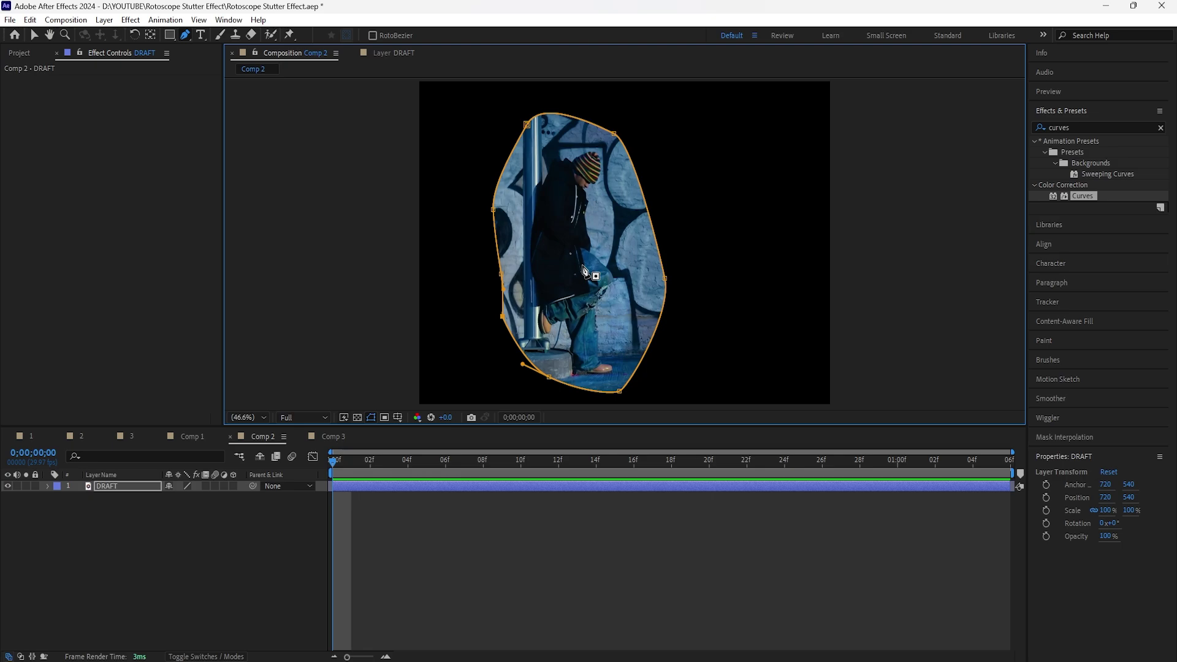
- Enable Time Remapping on the masked DRAFT layer and add Time Remap keyframes at frames 0 and 2
key(v)
right_click(128, 484)
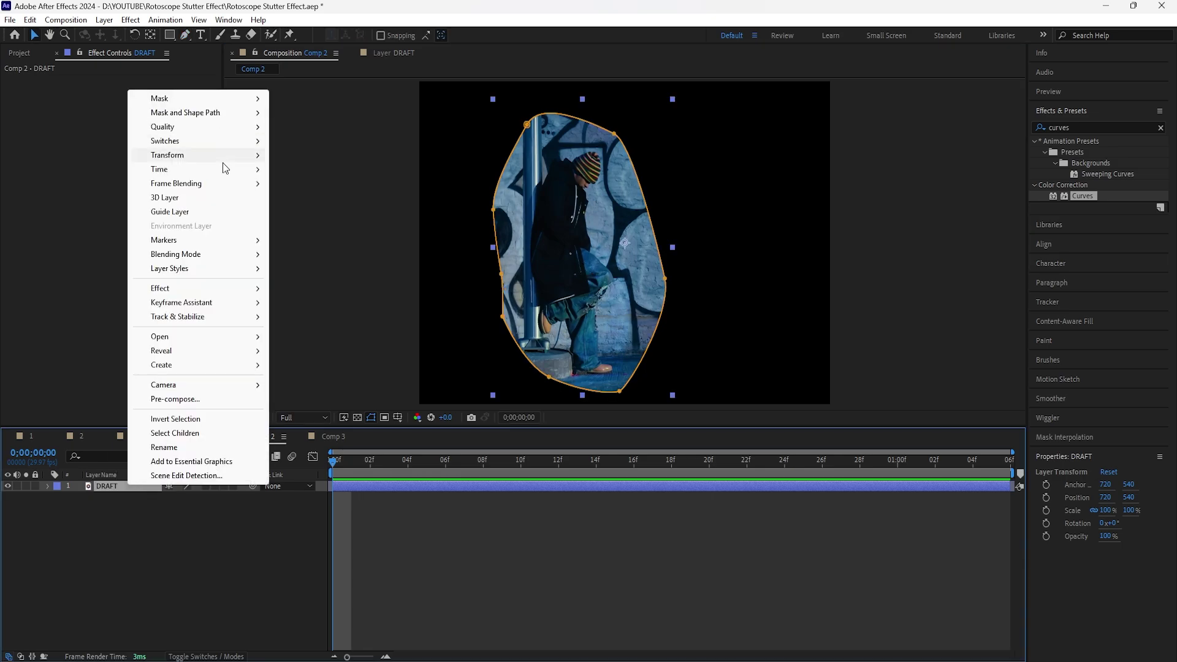
mouse_move(236, 170)
click(304, 171)
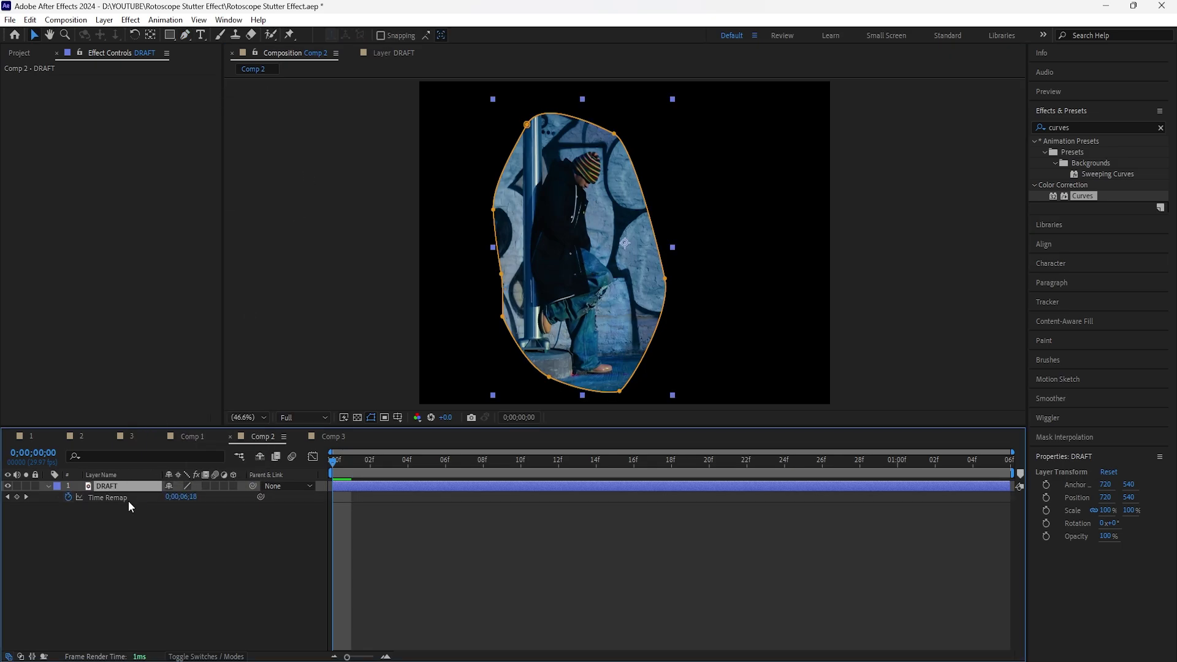
click(17, 497)
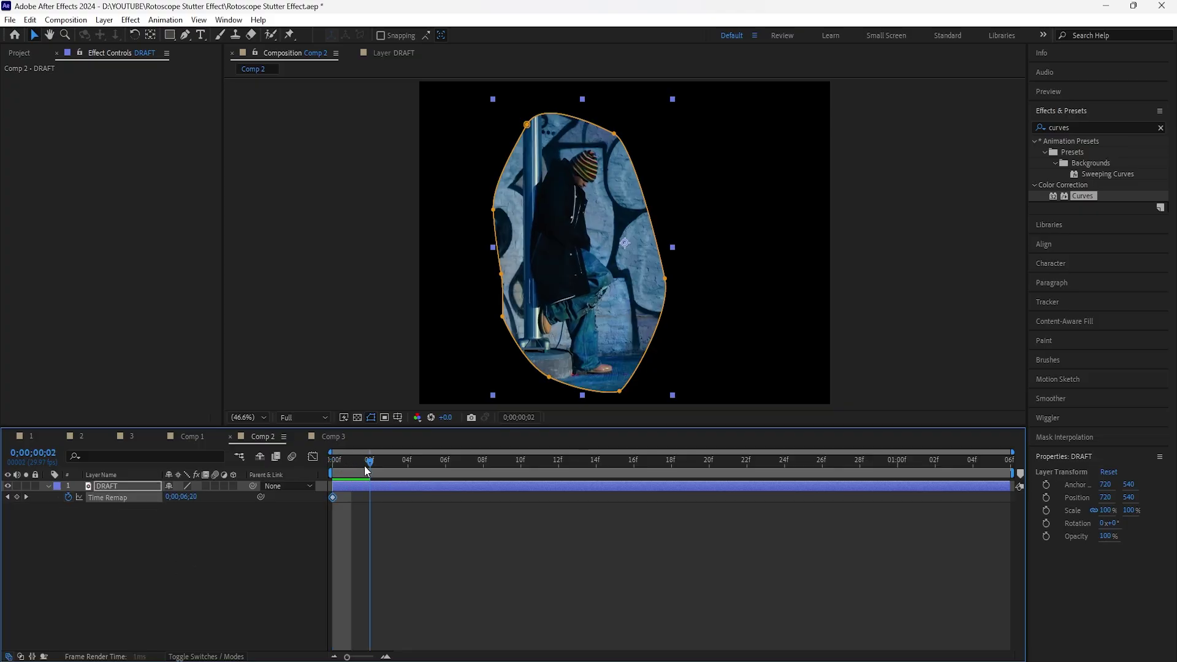
key(Page_Down)
key(Page_Down)
click(16, 497)
- Copy the two Time Remap keyframes and paste them repeatedly from frame 4 to the end of Comp 2, then preview the loop
key(Page_Down)
key(Page_Down)
drag(385, 497, 325, 509)
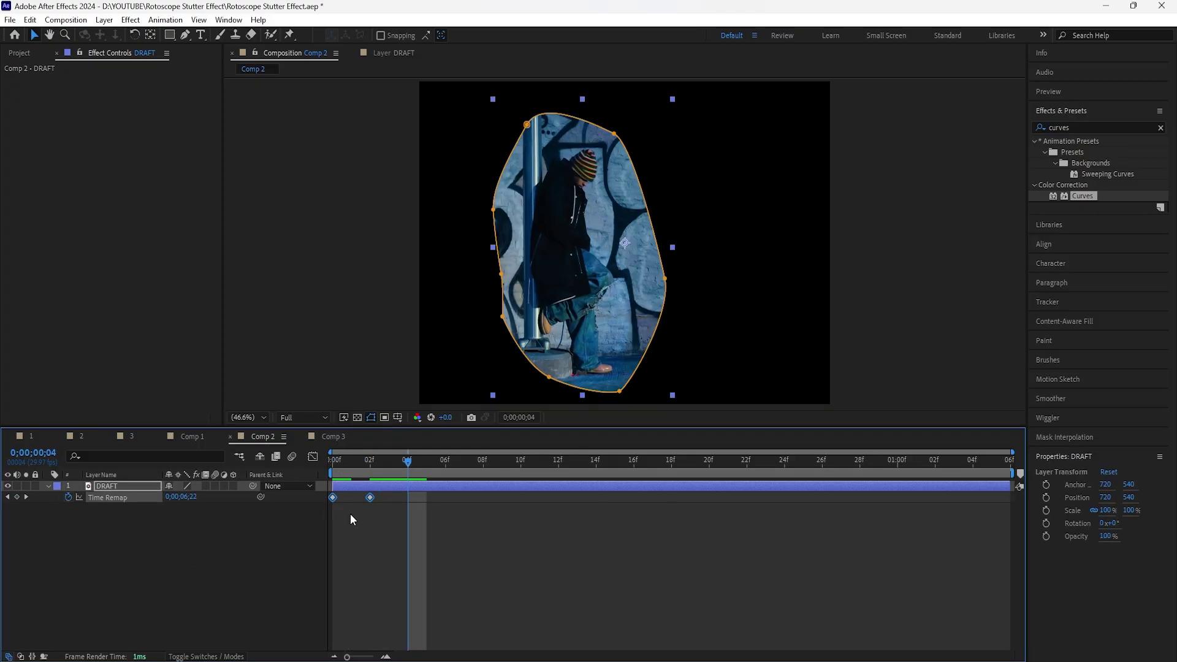
key(ctrl+c)
key(ctrl+v)
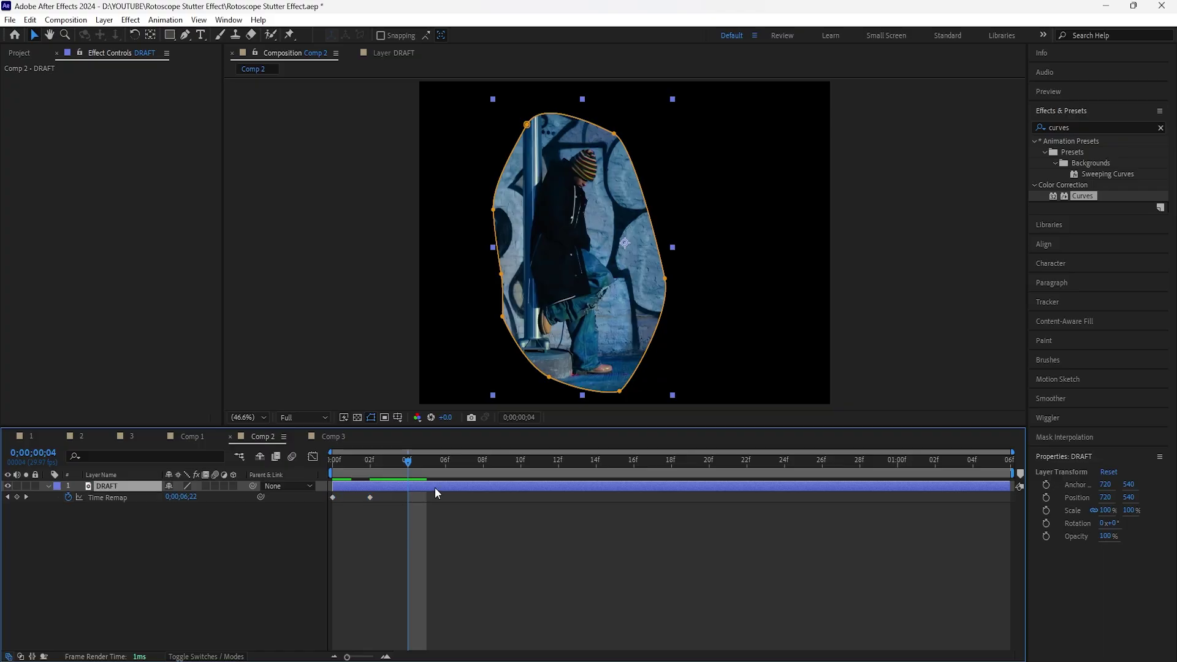
key(Page_Down)
key(Page_Down)
key(ctrl+v)
key(Page_Down)
key(Page_Down)
key(Page_Down)
key(Page_Down)
key(Page_Down)
key(Page_Down)
key(ctrl+v)
key(Page_Down)
key(Page_Down)
key(Page_Down)
key(Page_Down)
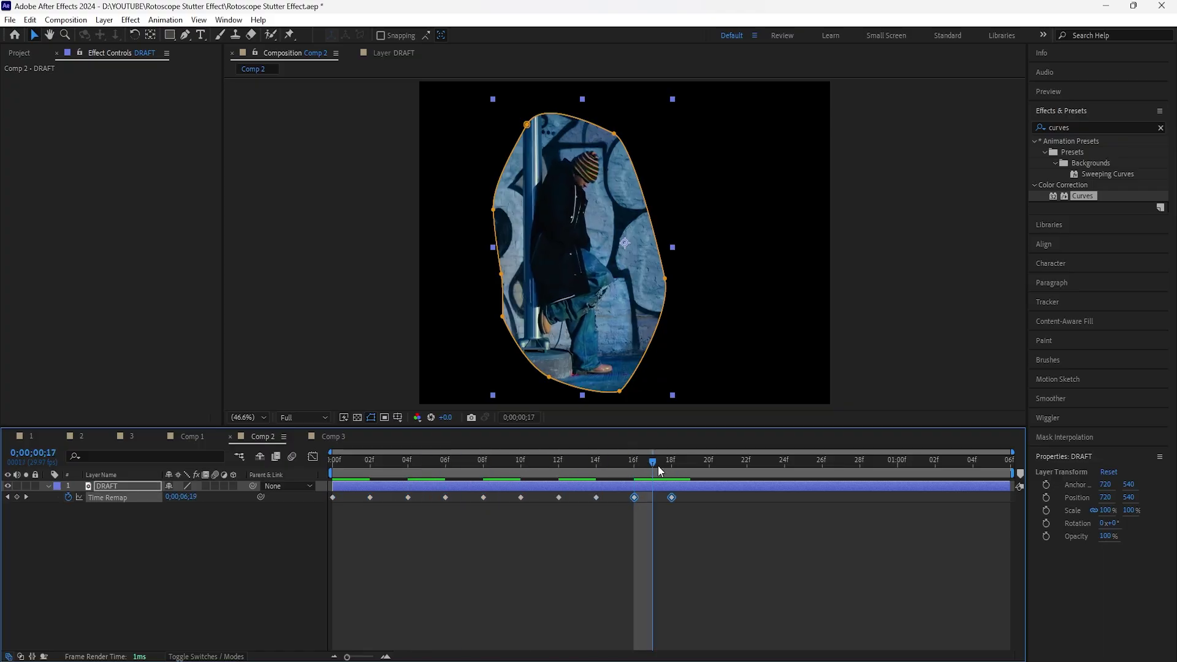
key(ctrl+v)
key(Page_Down)
key(Page_Down)
key(Page_Down)
key(Page_Down)
key(ctrl+v)
key(space)
- Duplicate the masked DRAFT layer in Comp 2, delete the mask from the lower copy, and preview the two layers together
click(144, 486)
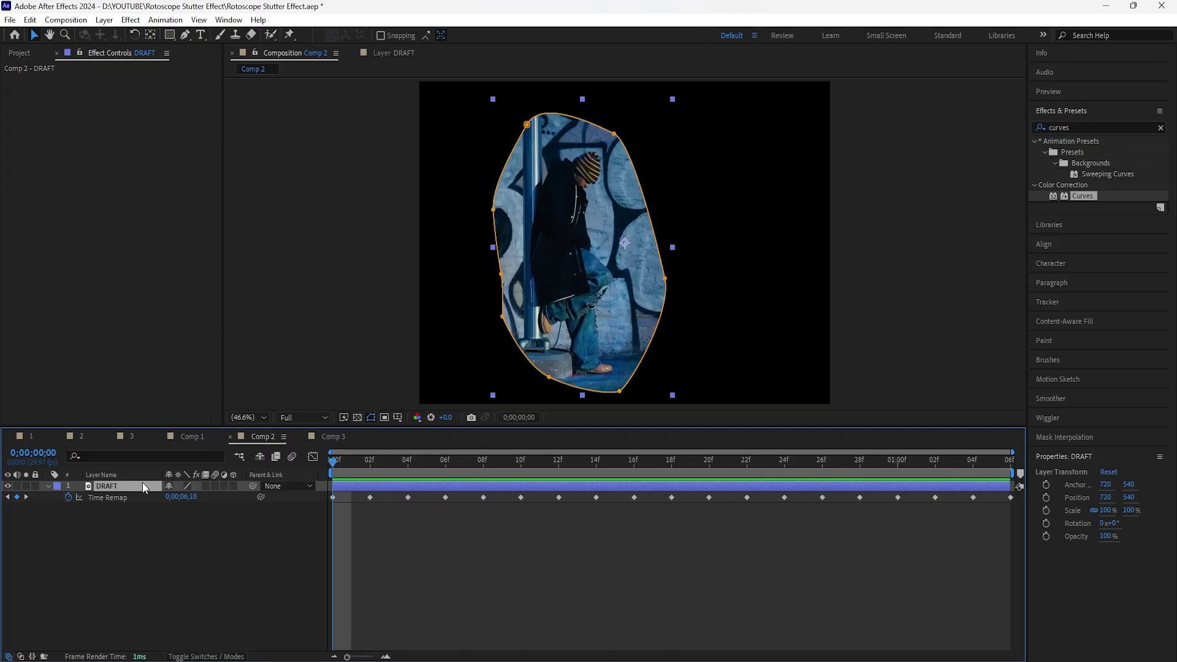
key(ctrl+d)
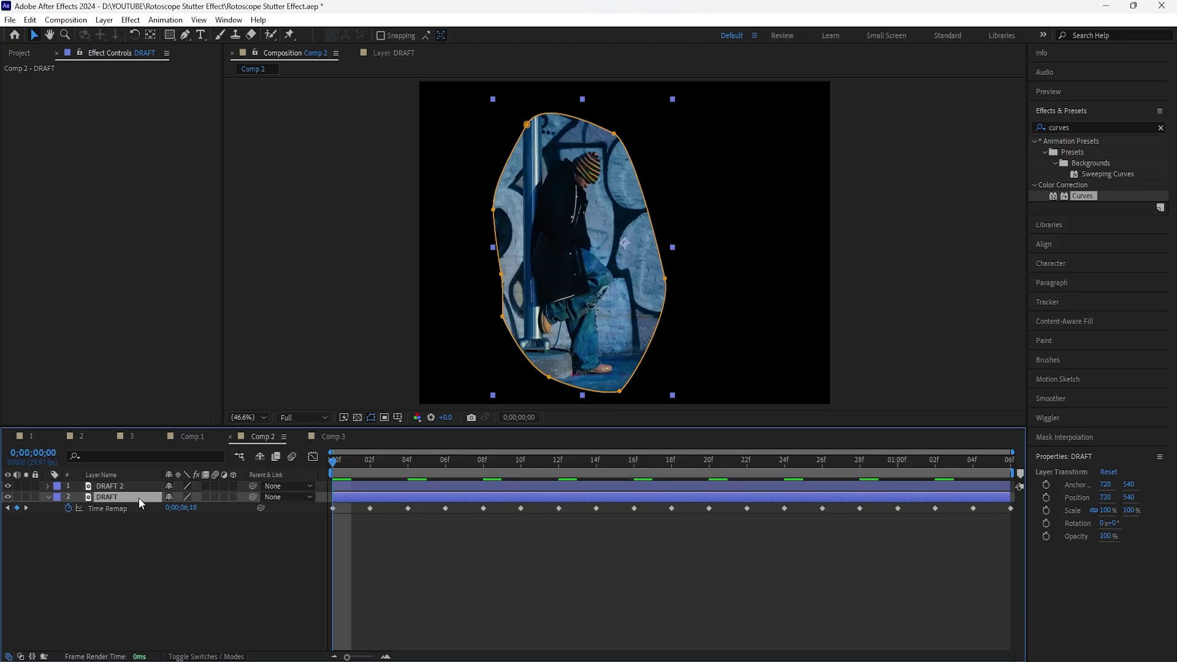
key(m)
click(107, 508)
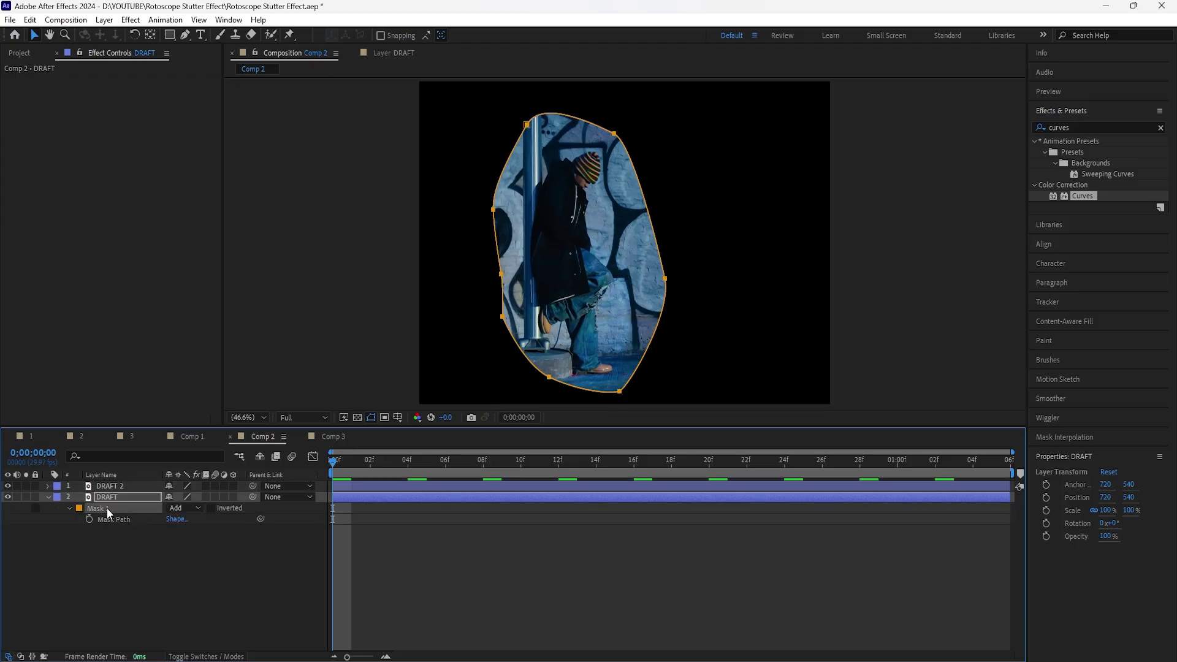
key(Delete)
shift+click(125, 487)
key(u)
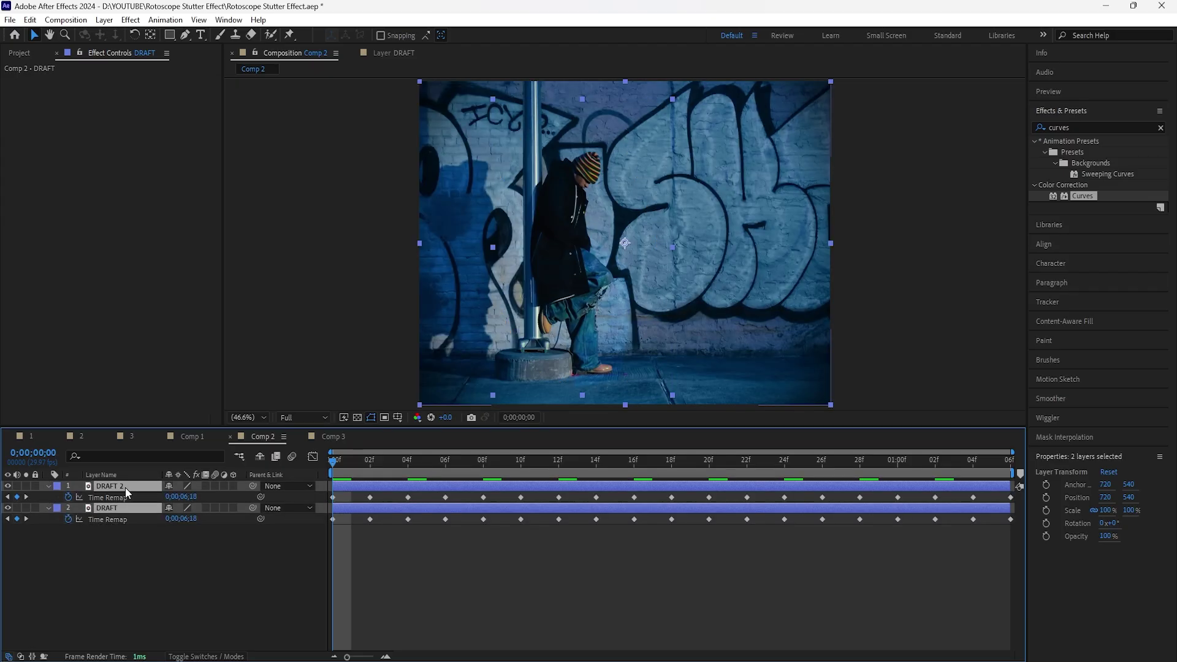
key(space)
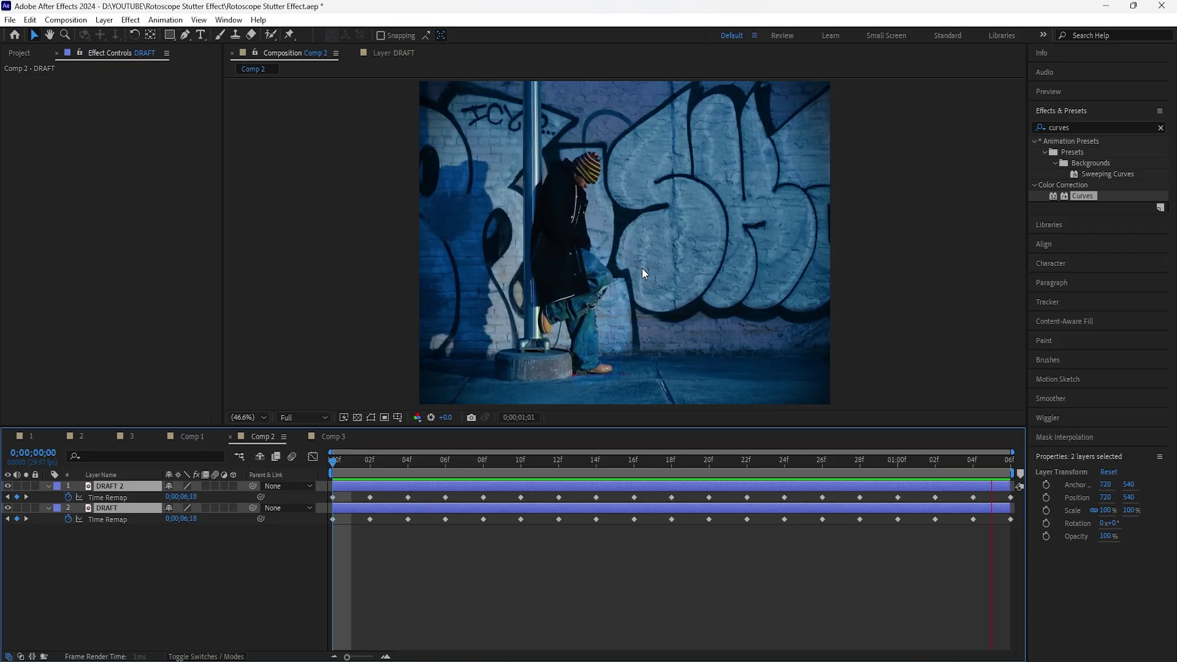
- Open Comp 3 and preview its unedited footage, returning to the first frame
click(333, 435)
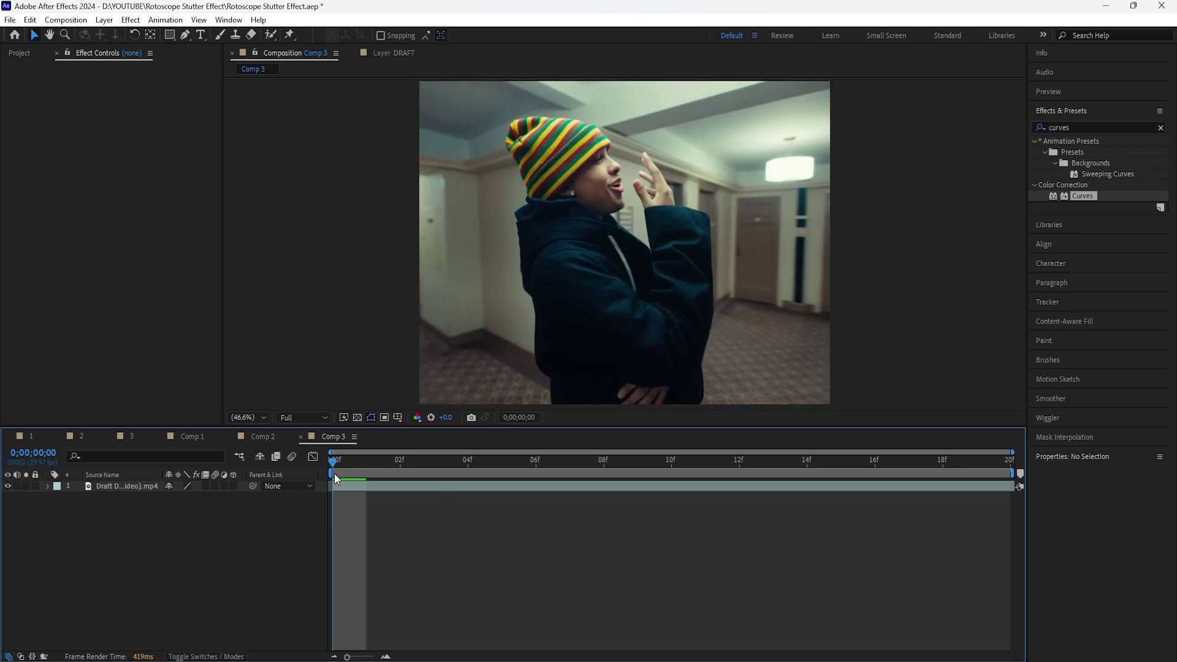
key(space)
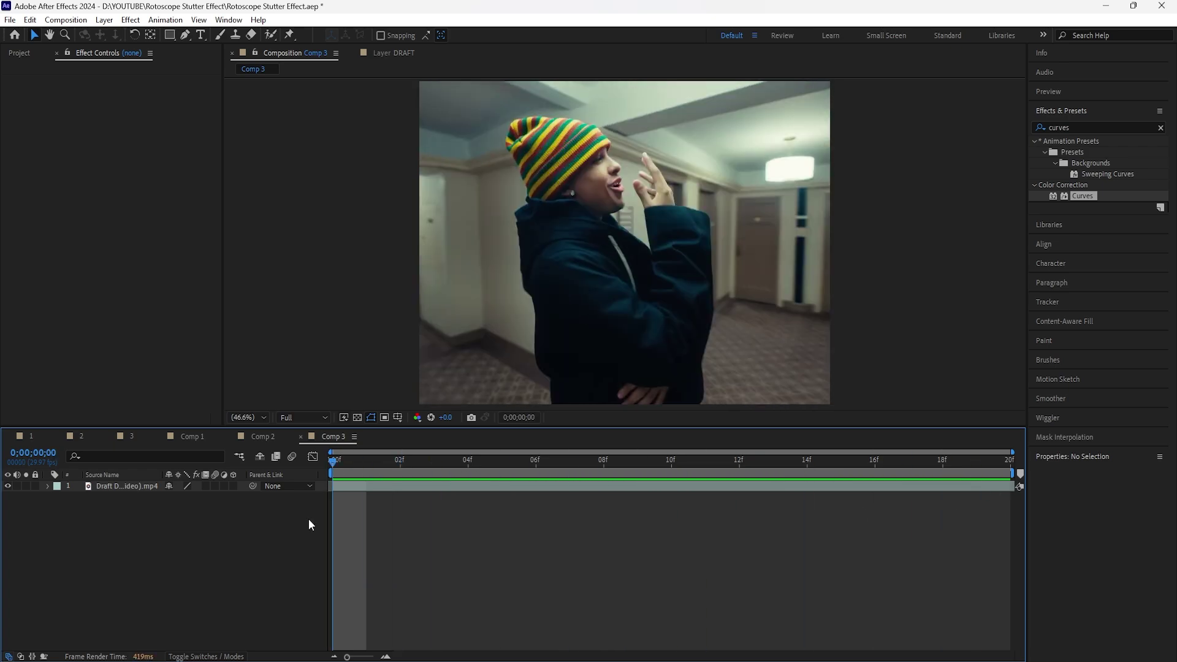
drag(344, 466, 334, 528)
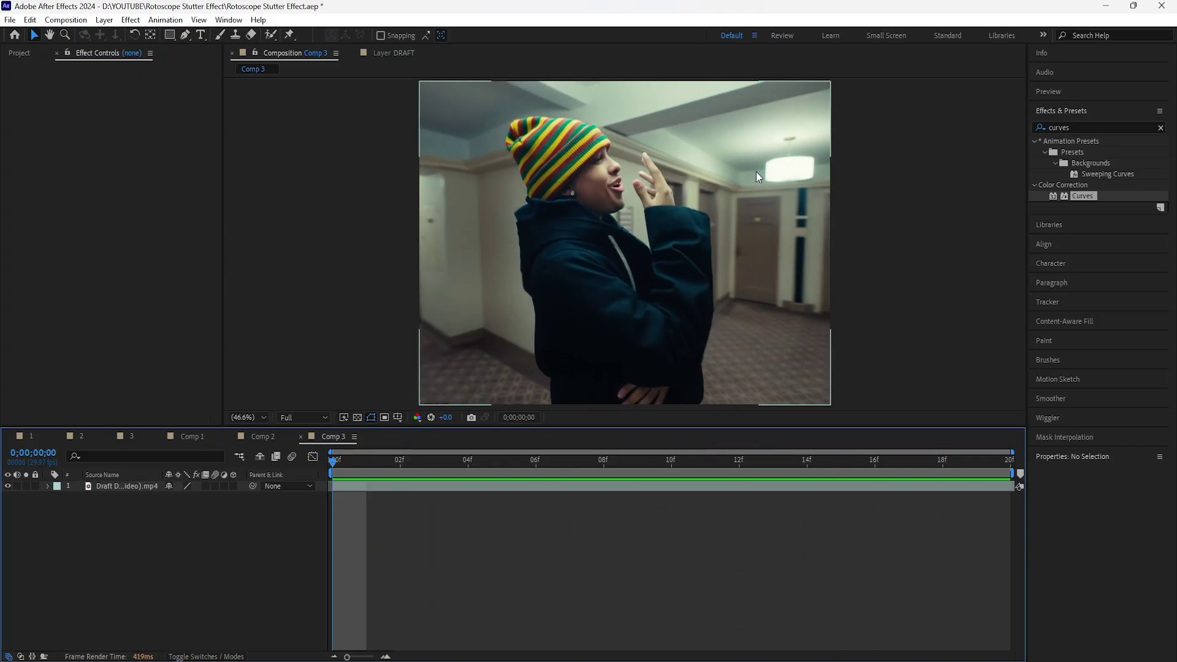
drag(336, 462, 325, 506)
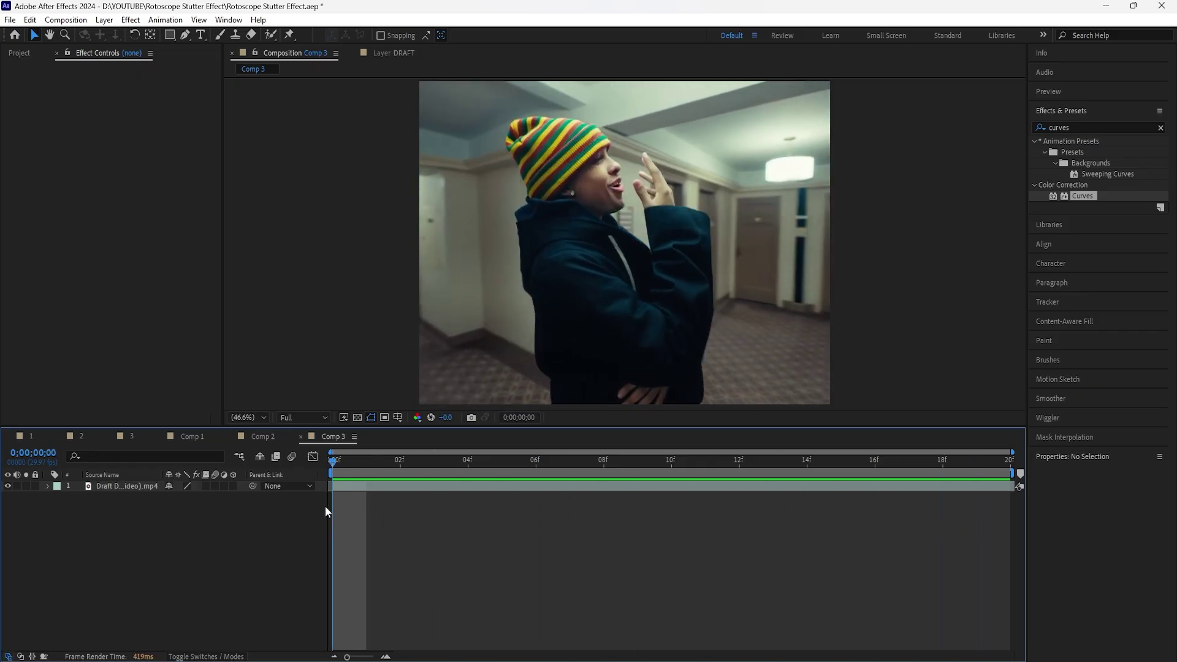
- Freeze the Comp 3 footage at the first frame and trace a tight mask around the person in the striped beanie with the Pen tool
click(130, 485)
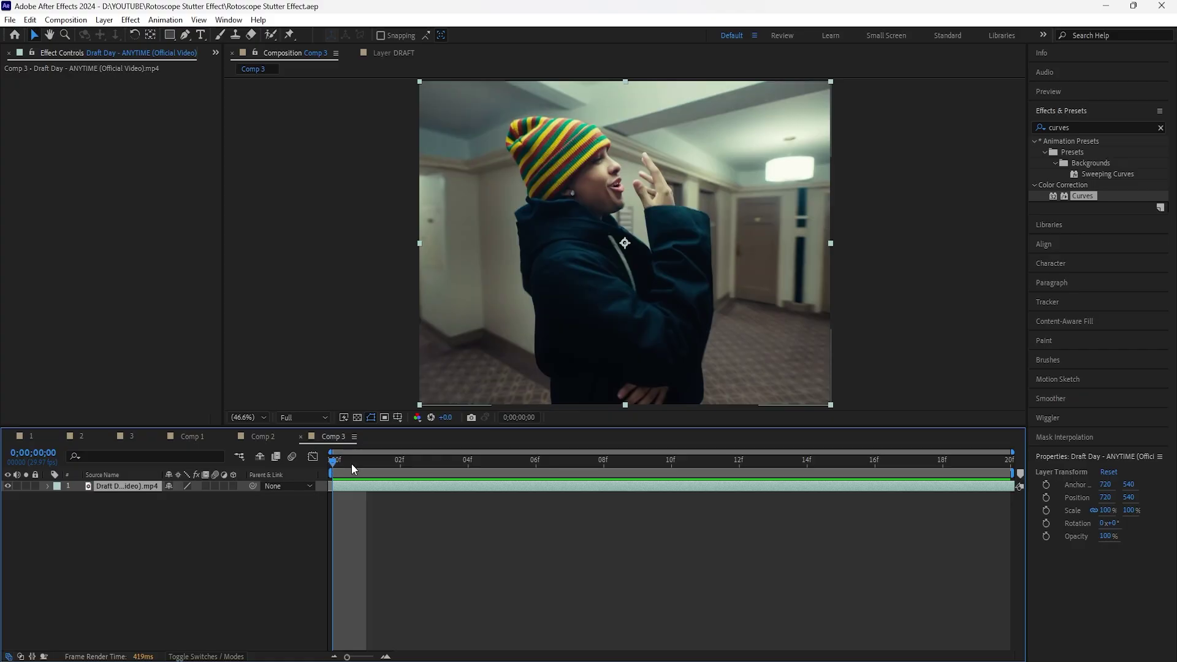
right_click(137, 487)
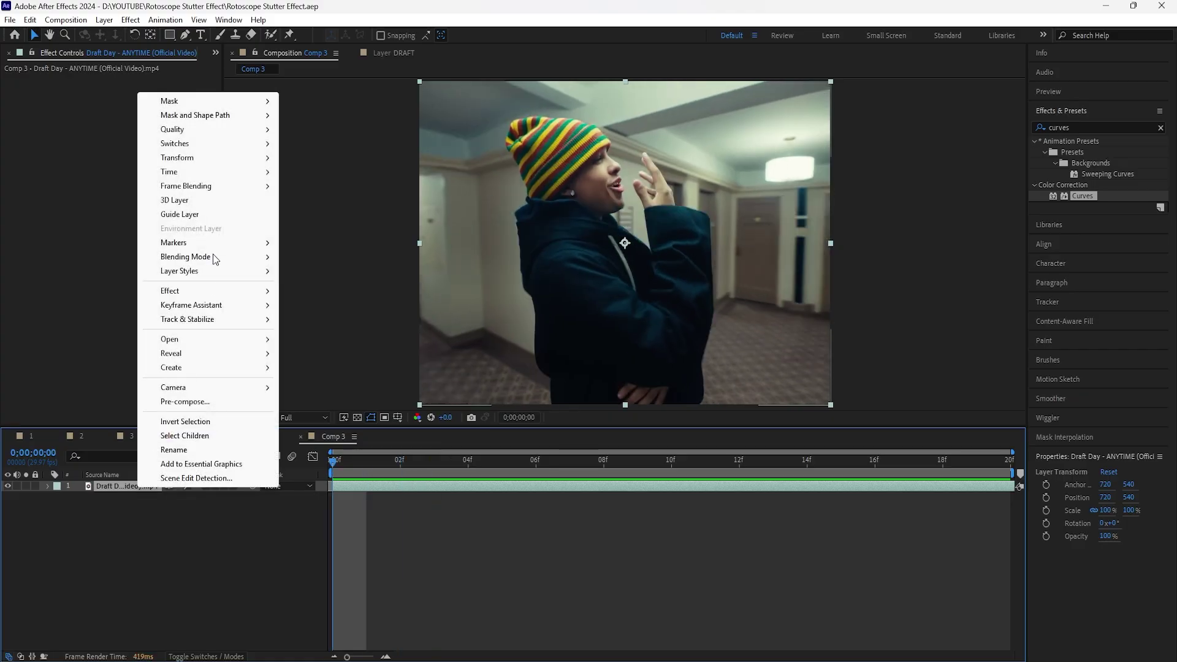
mouse_move(214, 172)
click(374, 215)
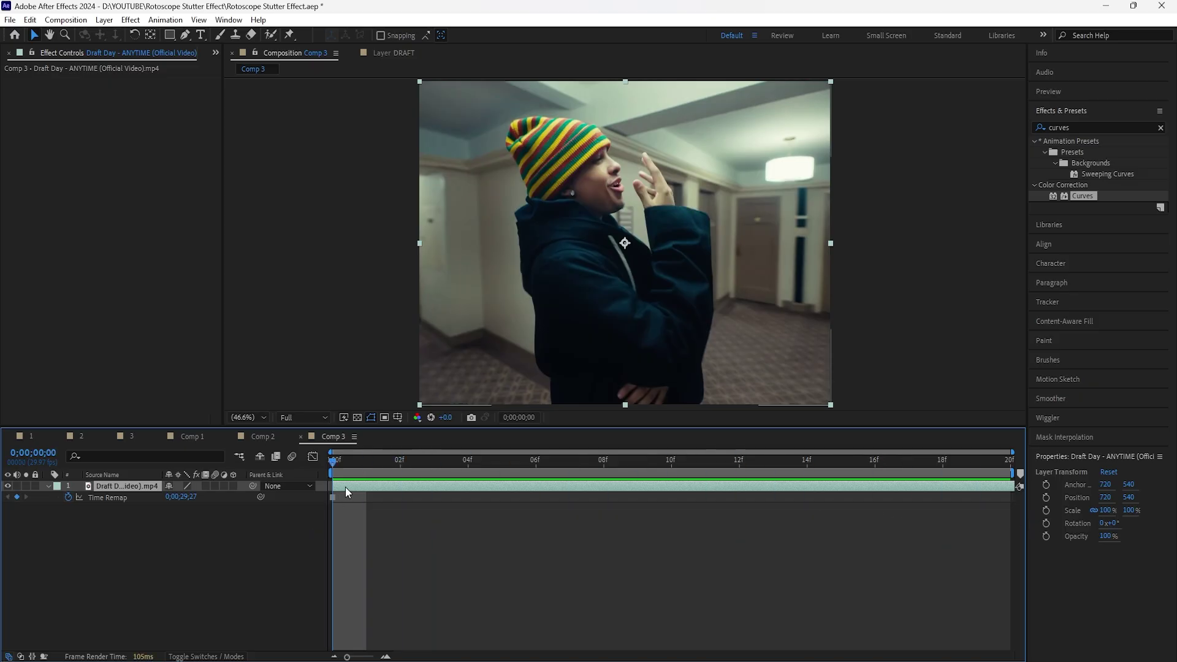
click(184, 36)
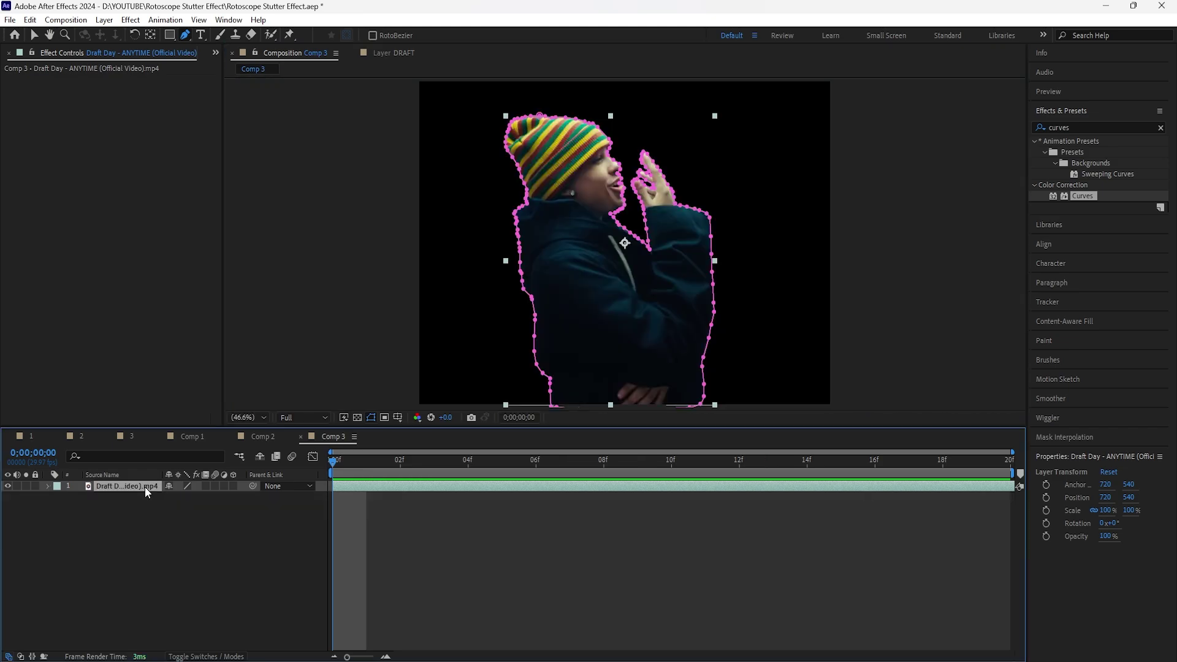
- Set Mask 1's feather to 2 pixels and its expansion to -2 pixels on the Comp 3 footage layer
key(m)
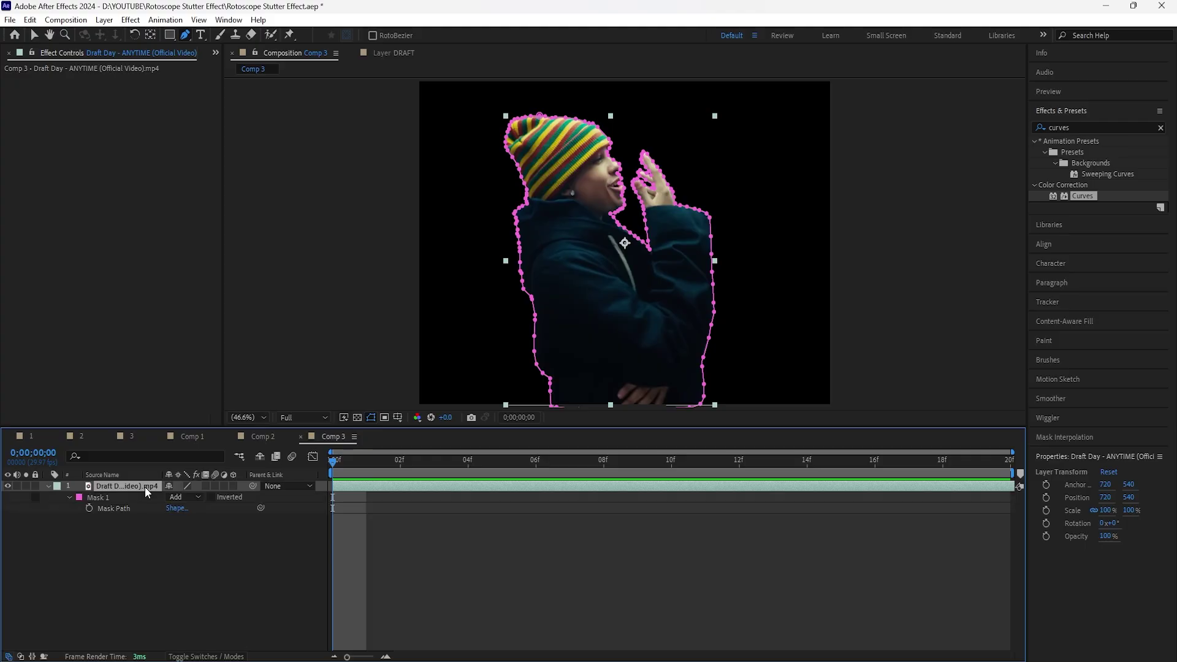
key(m)
key(m)
key(m)
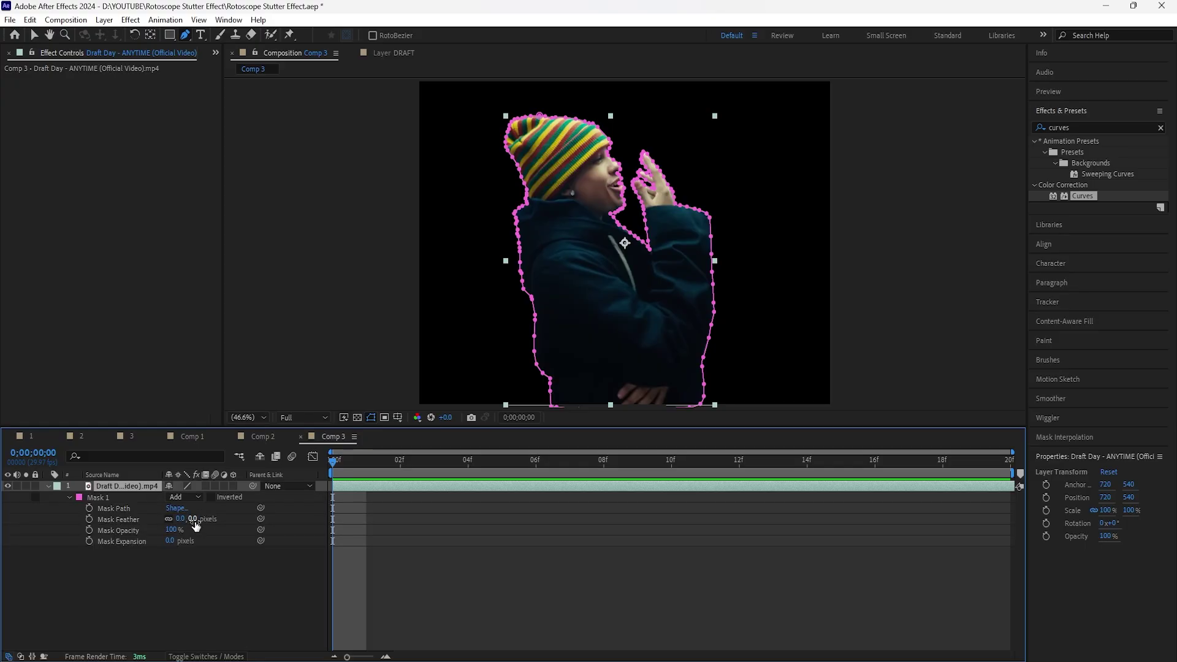
text(2)
key(Return)
click(171, 541)
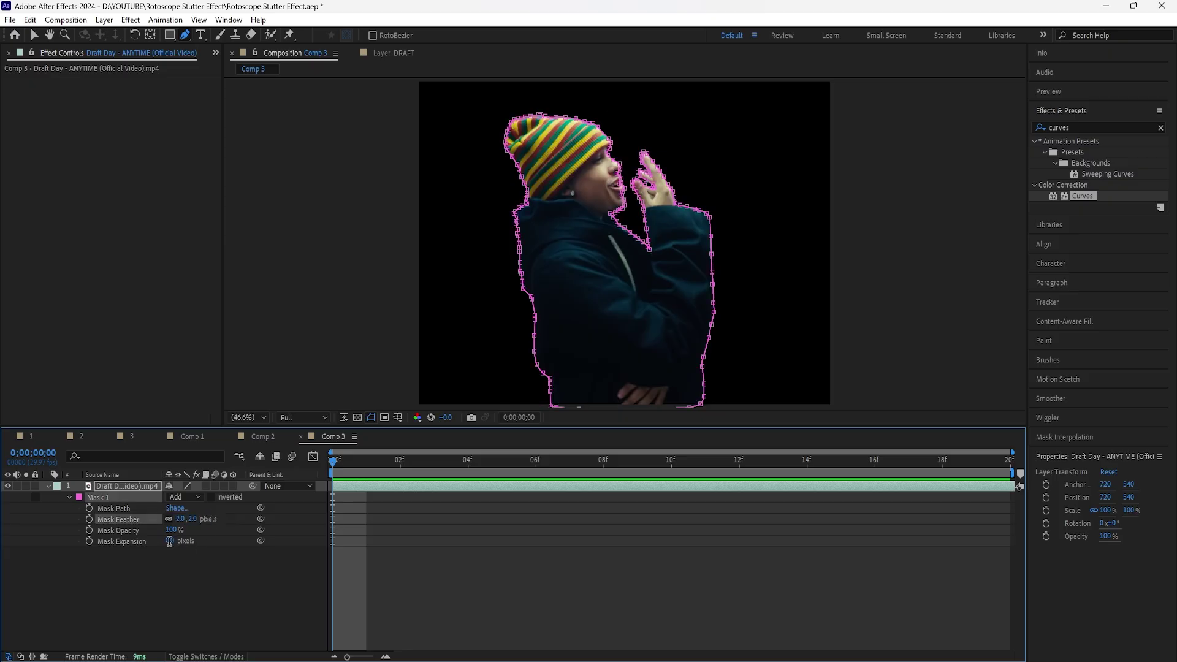
text(-2)
click(193, 551)
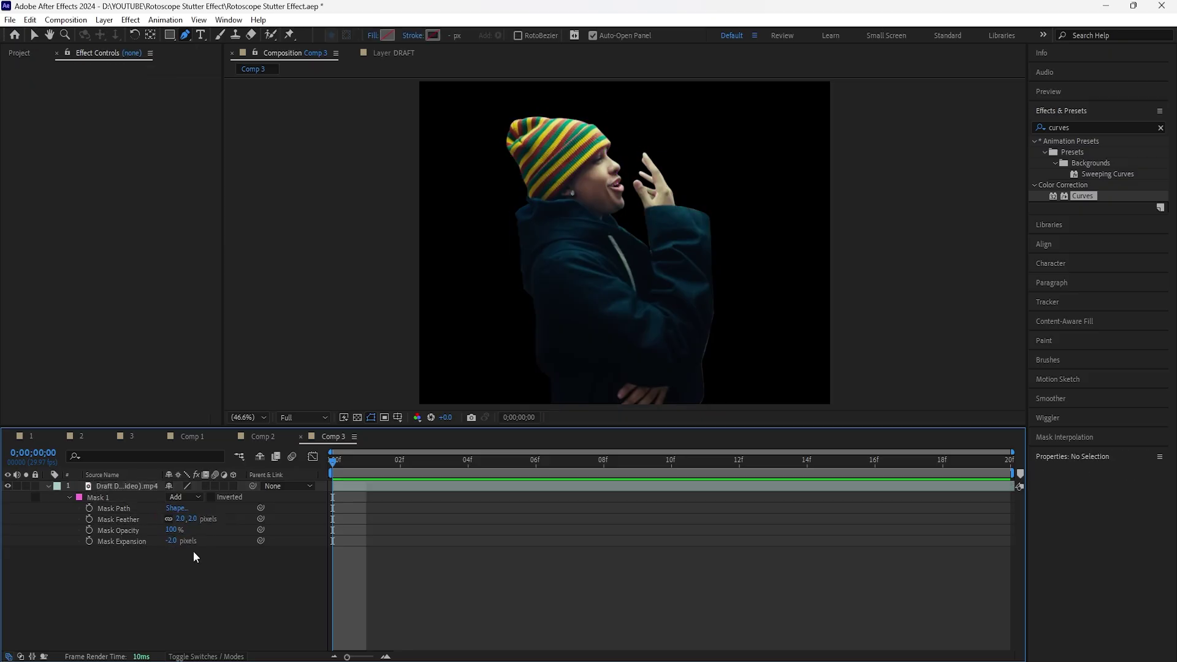
- Create a white (FFFFFF) solid that fills Comp 3
right_click(193, 551)
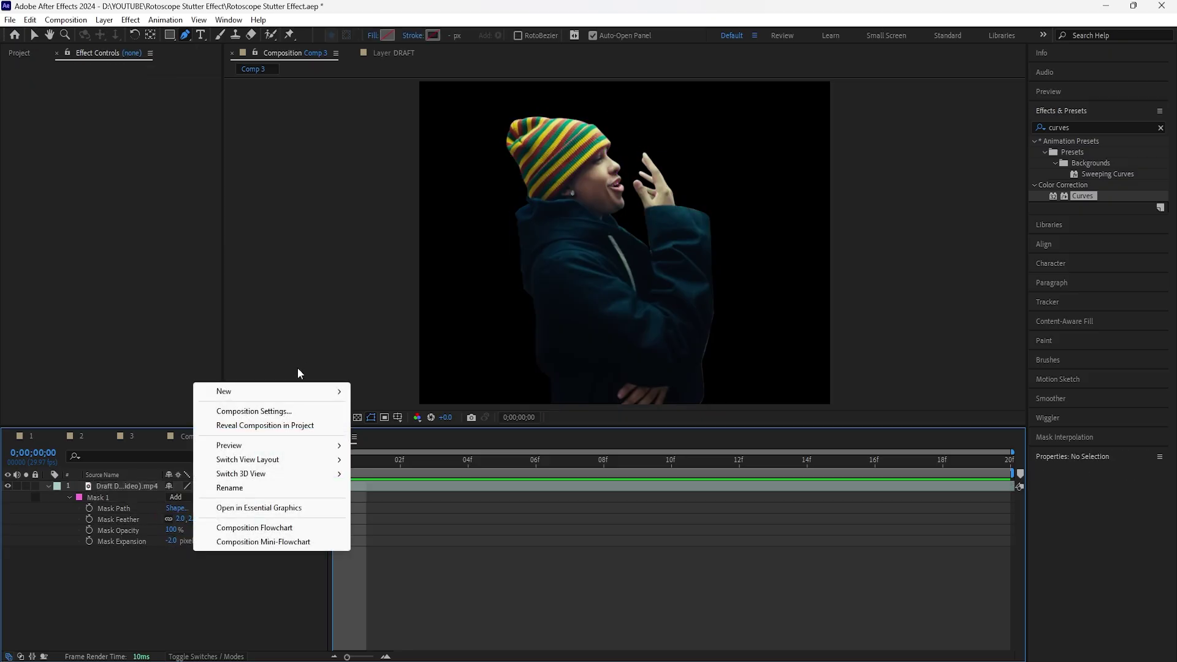
mouse_move(340, 407)
click(392, 438)
click(583, 400)
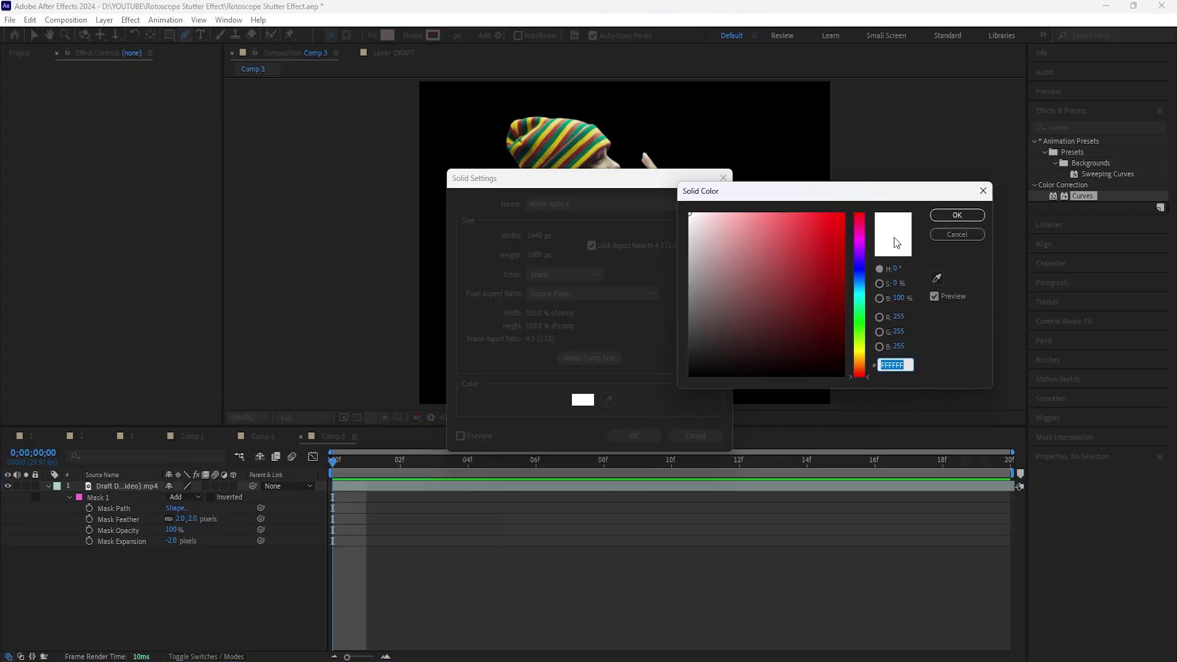
click(957, 215)
key(Return)
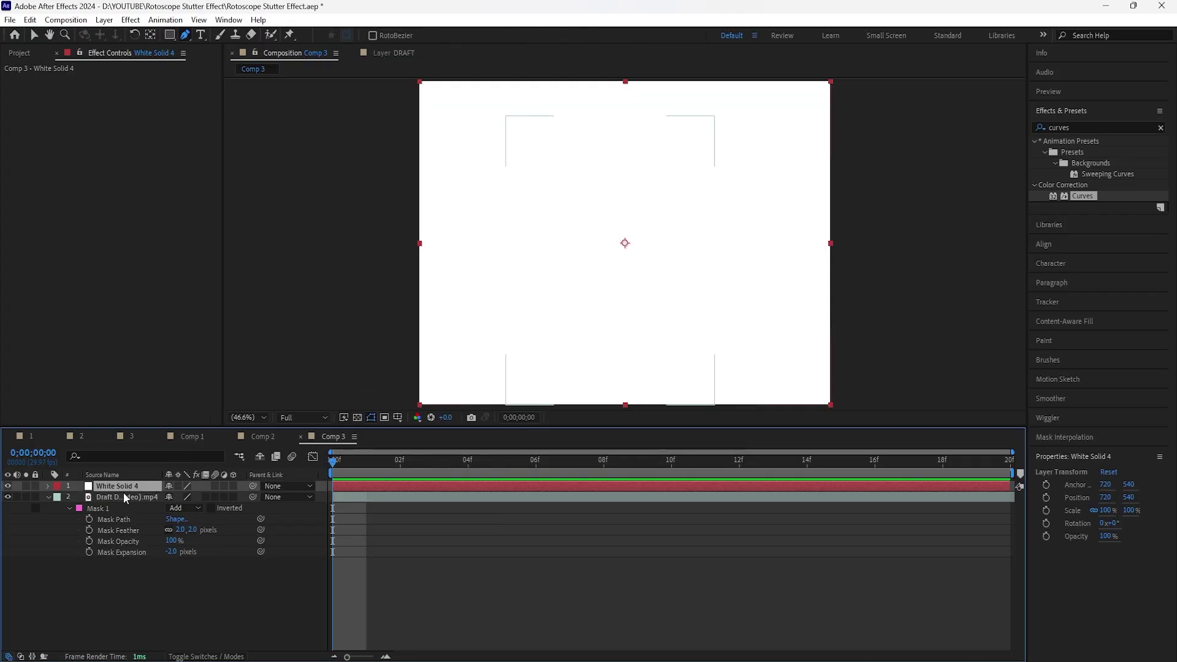
- Place the white solid beneath the masked footage layer and rename it BG
drag(123, 491, 133, 540)
key(Return)
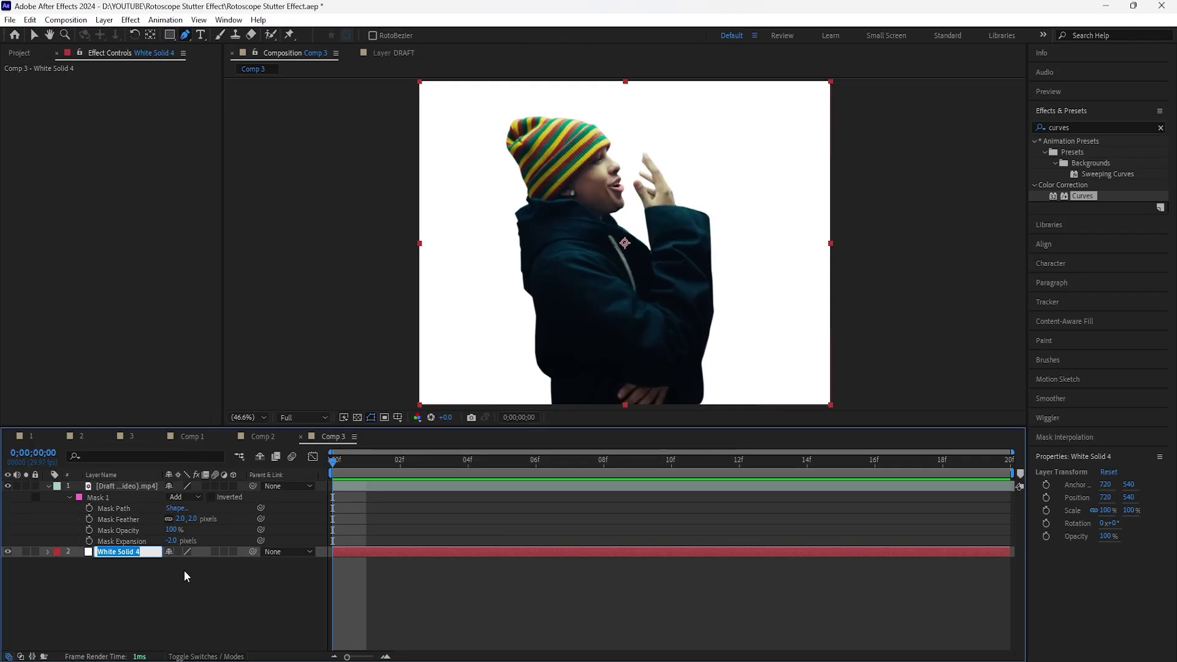
text(BG)
key(Return)
- Apply Tint and Levels to the masked footage layer, setting Levels Input Black to 108 and Input White to 270.3
click(118, 487)
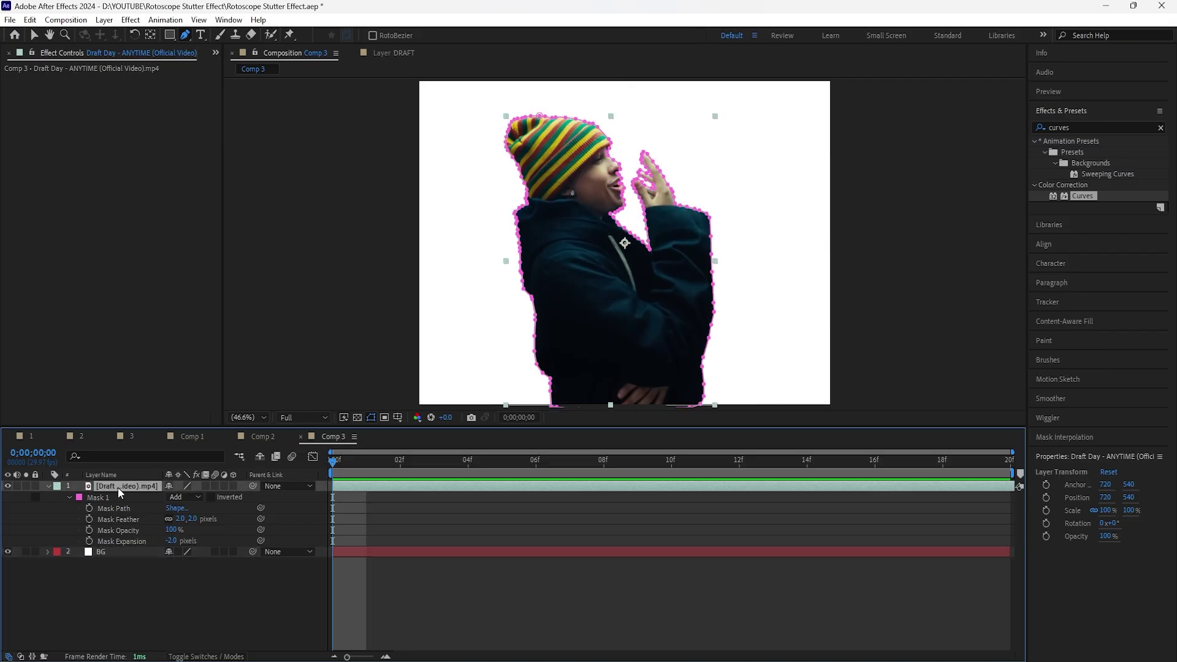
click(1160, 128)
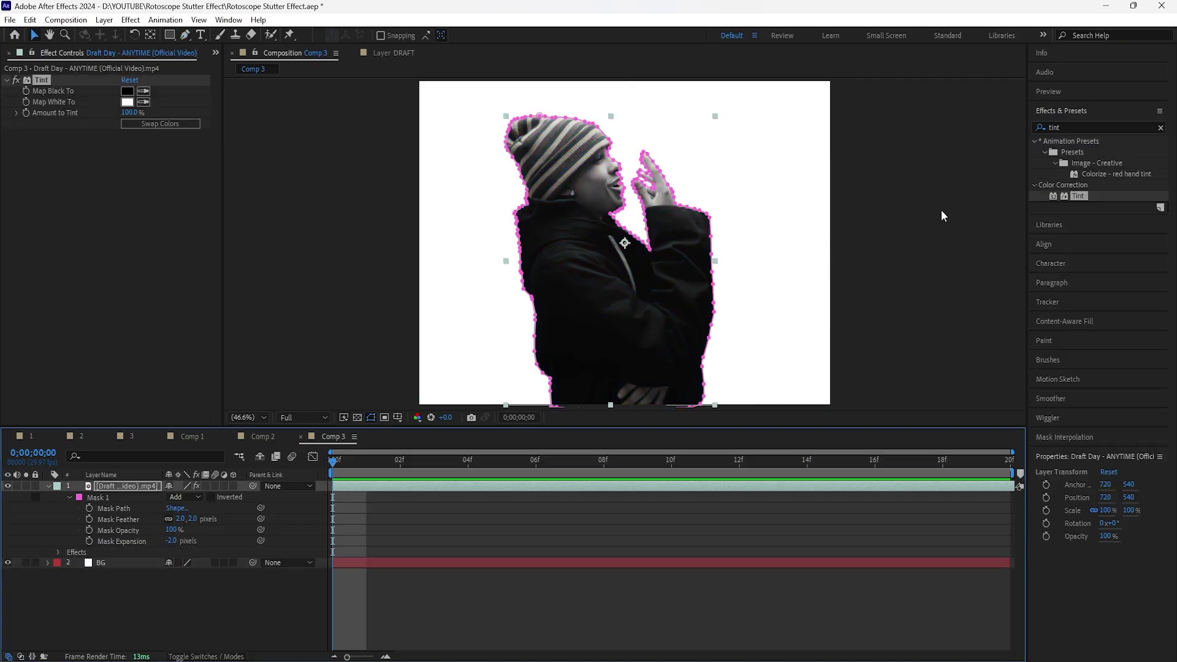
drag(1081, 218, 157, 234)
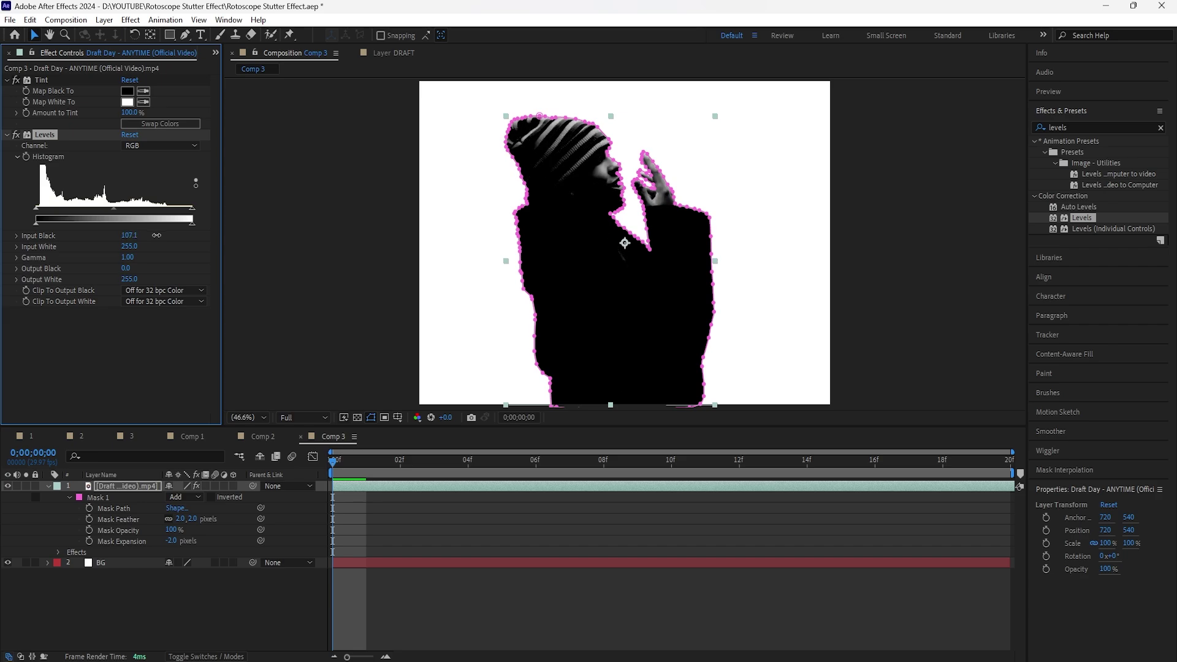
click(129, 235)
text(108)
key(Return)
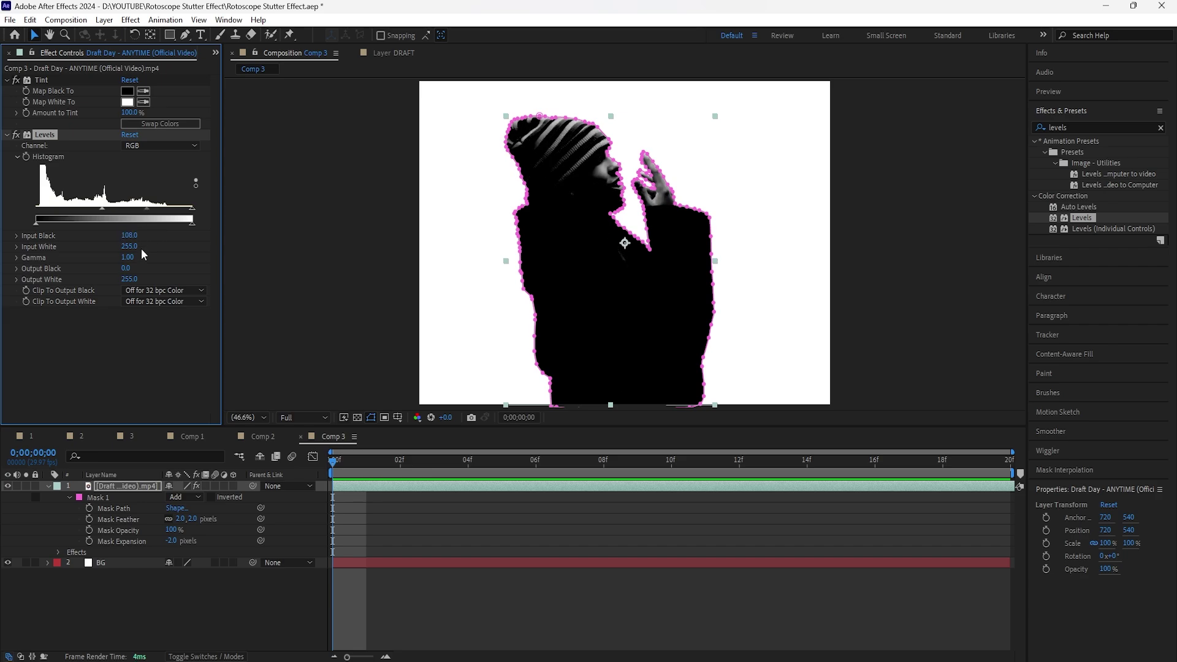
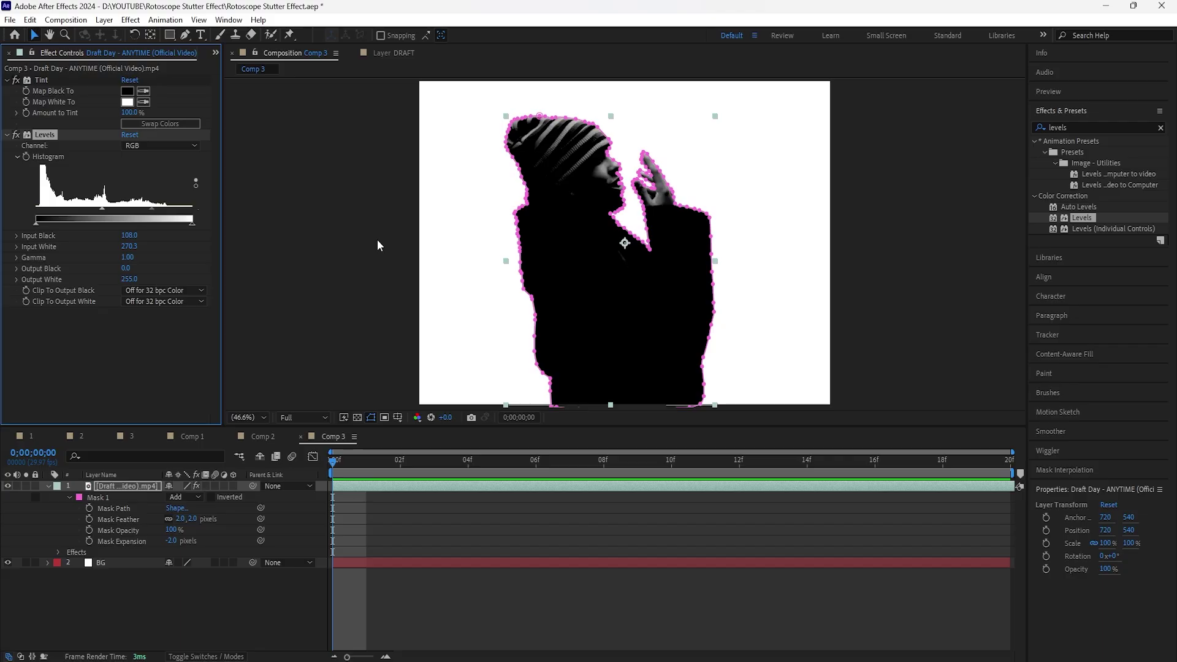
- Hide the footage layer and draw an open U-shaped curve across the lower half of the white background with the Pen tool
click(184, 36)
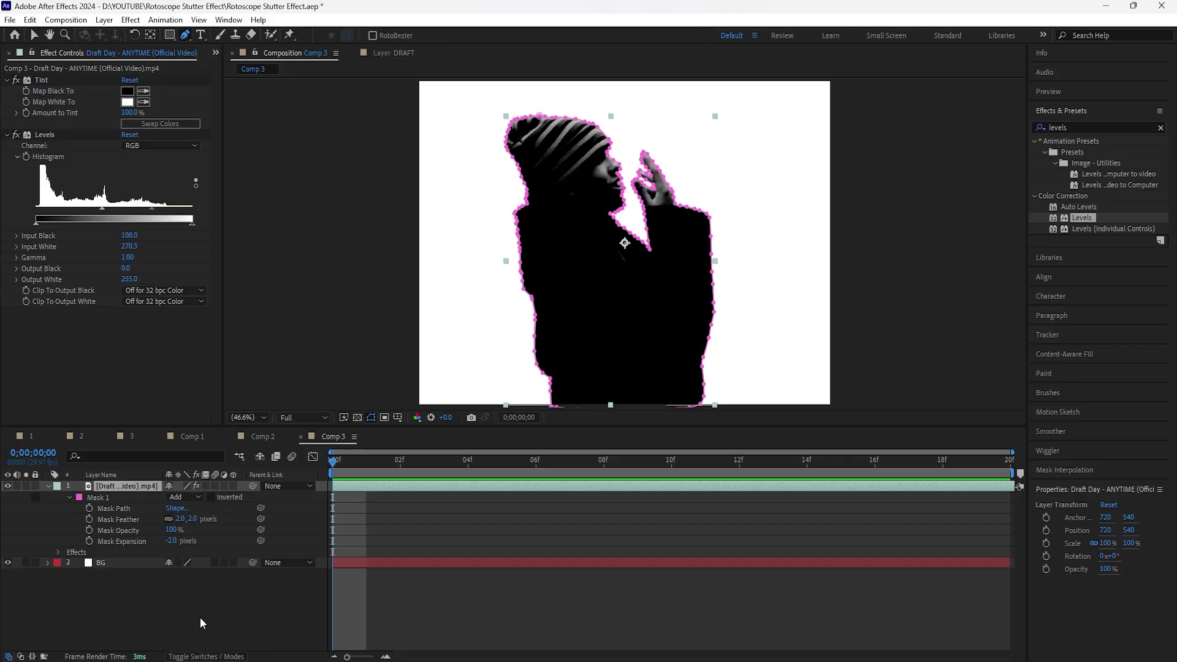
click(238, 592)
click(9, 485)
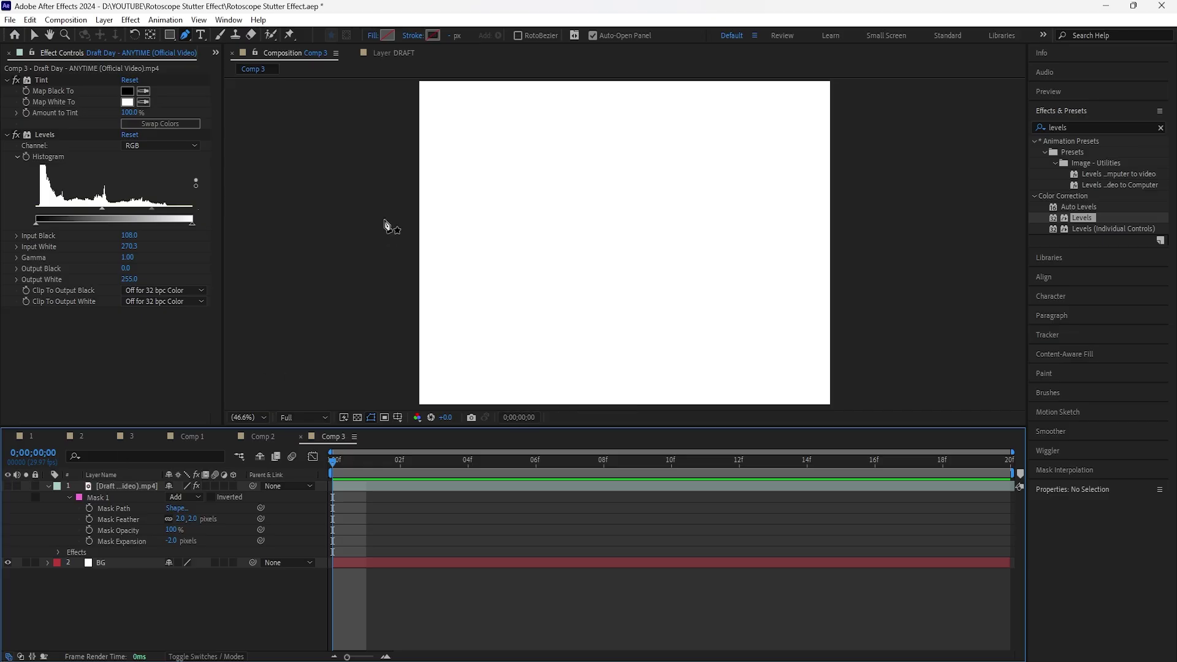
click(427, 232)
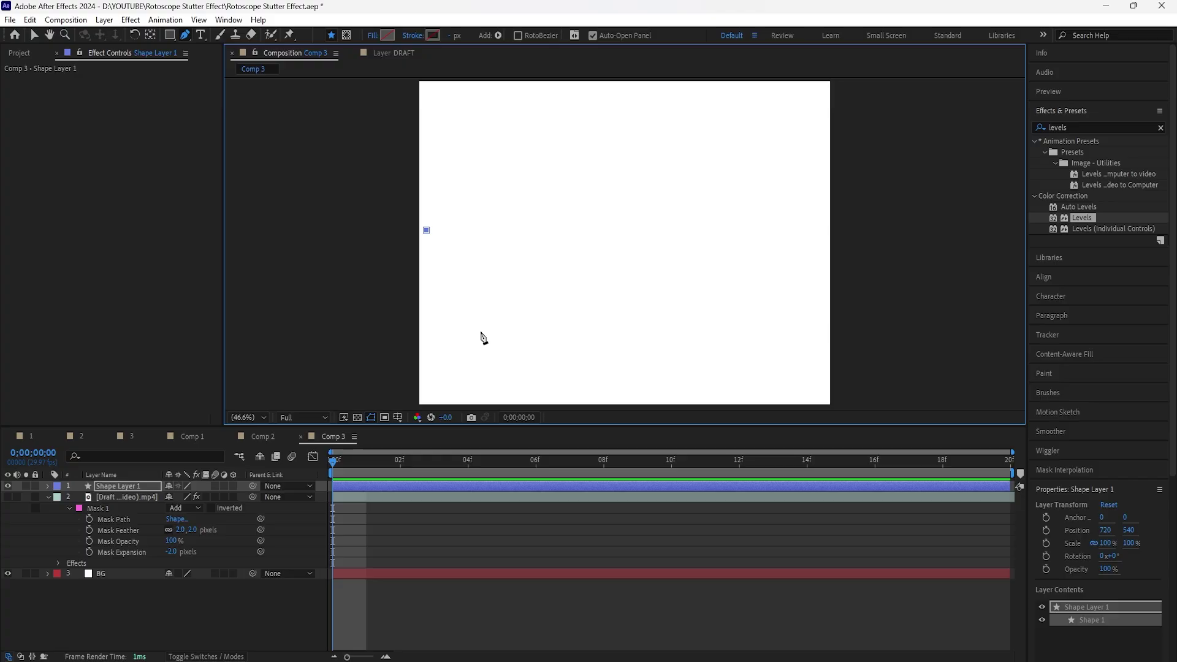
drag(480, 331, 521, 345)
drag(749, 311, 795, 274)
click(809, 235)
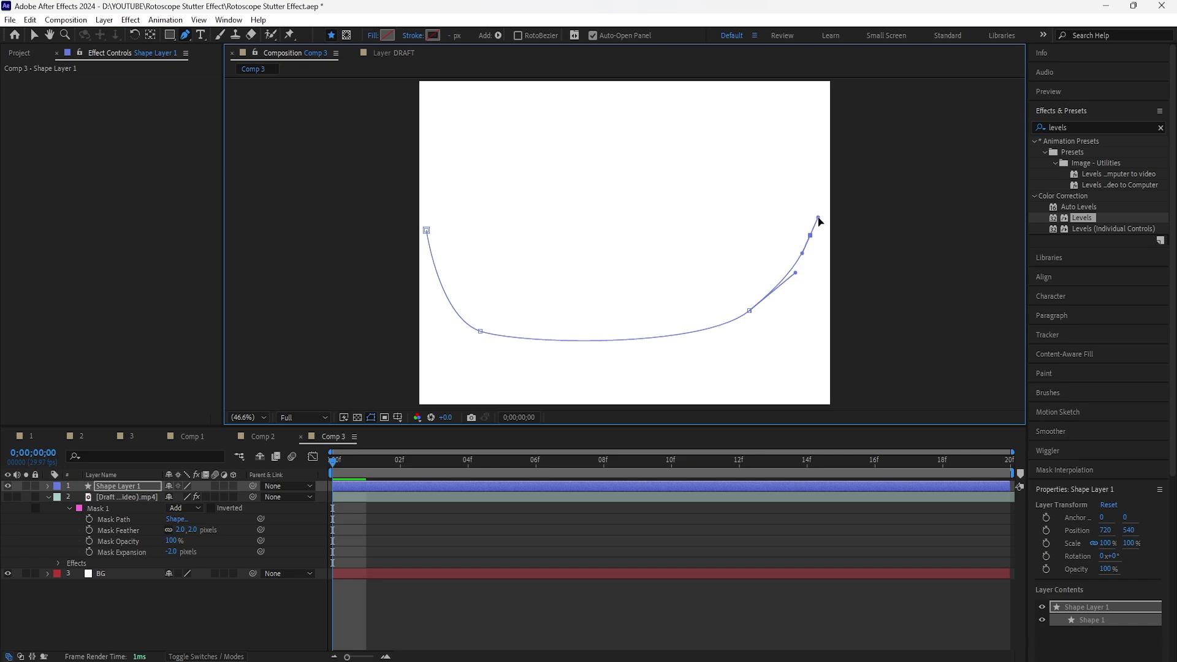
- Refine the U-shaped curve by repositioning its lower and end points and extending the handle at its lower bend
click(482, 332)
drag(483, 332, 504, 323)
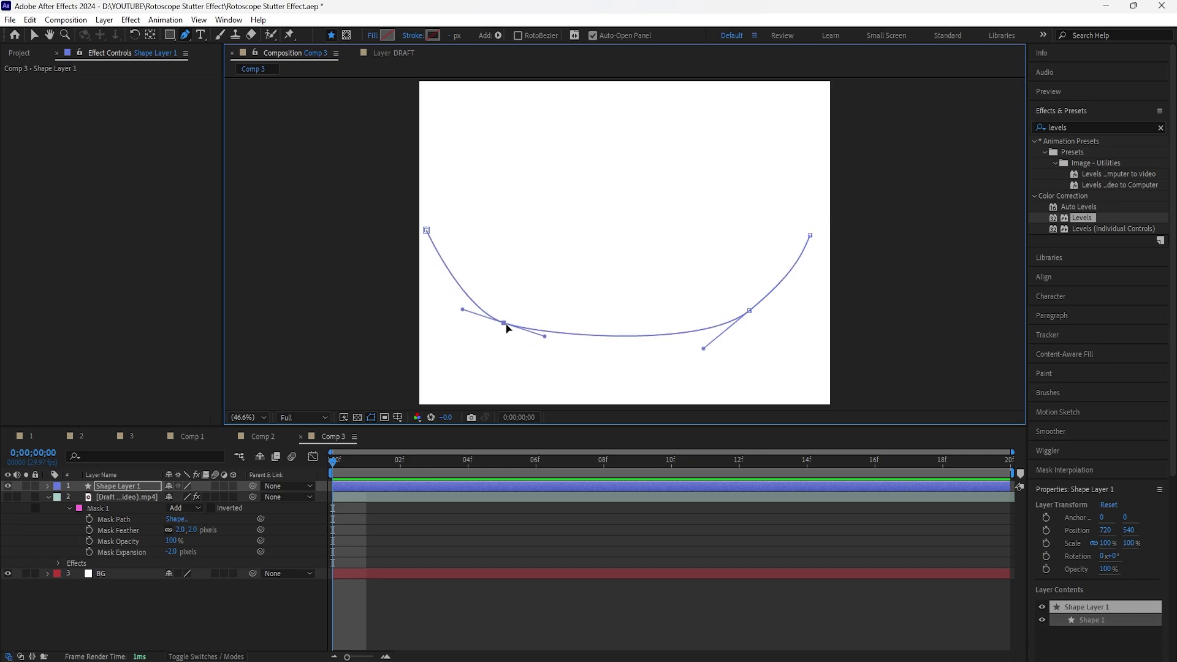
drag(749, 311, 756, 316)
drag(810, 235, 818, 231)
drag(464, 309, 447, 304)
key(v)
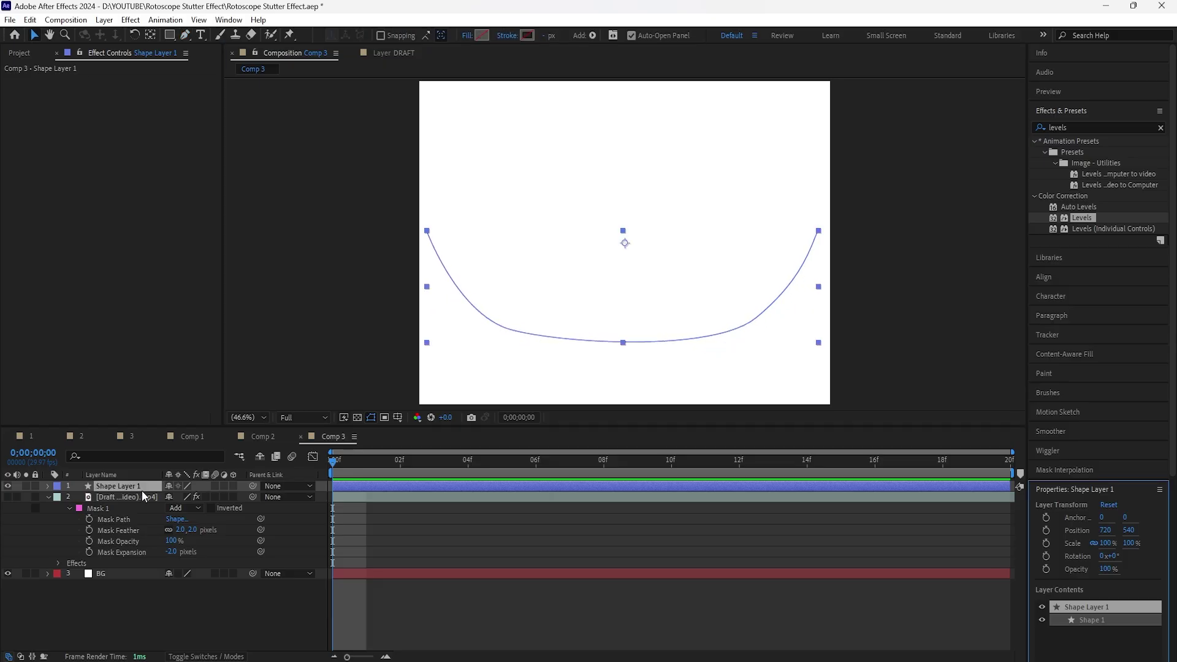
- Reveal the Path property of Shape Layer 1 and make the masked footage layer visible again
click(140, 486)
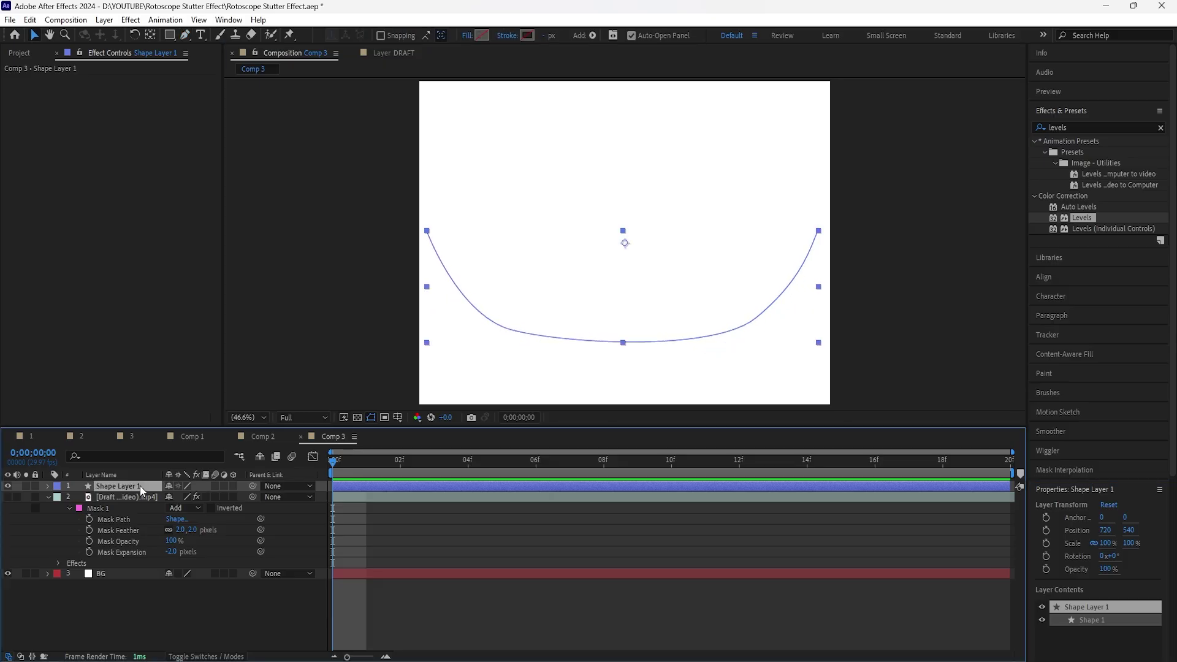
click(48, 485)
click(58, 497)
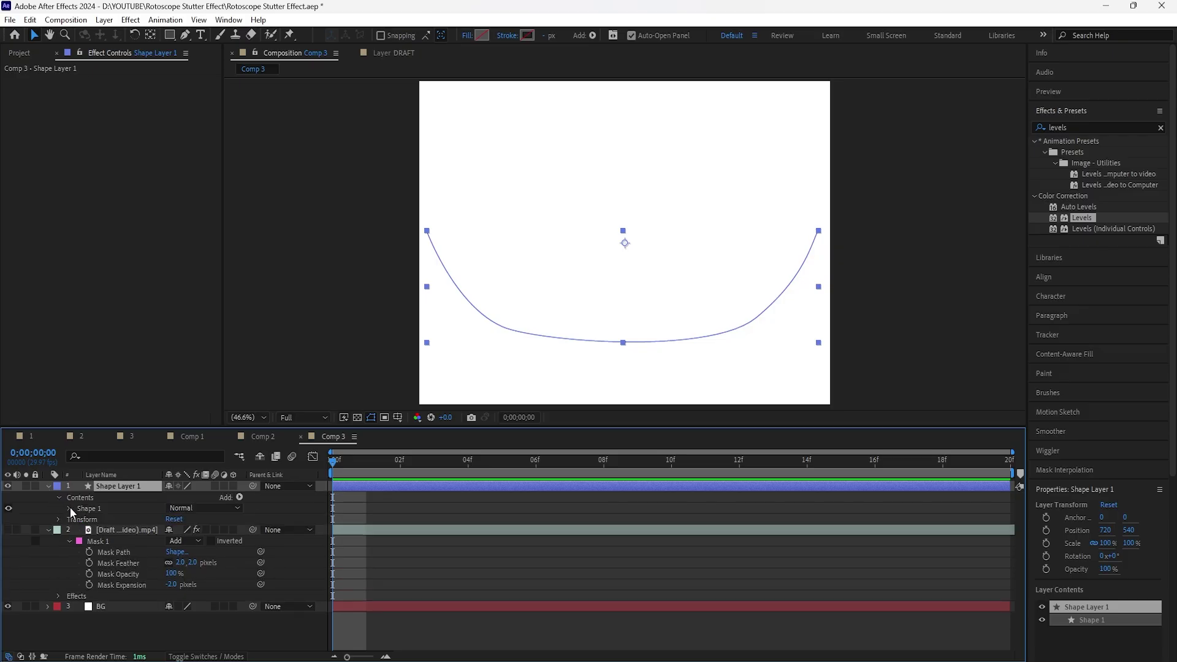
click(69, 508)
click(79, 521)
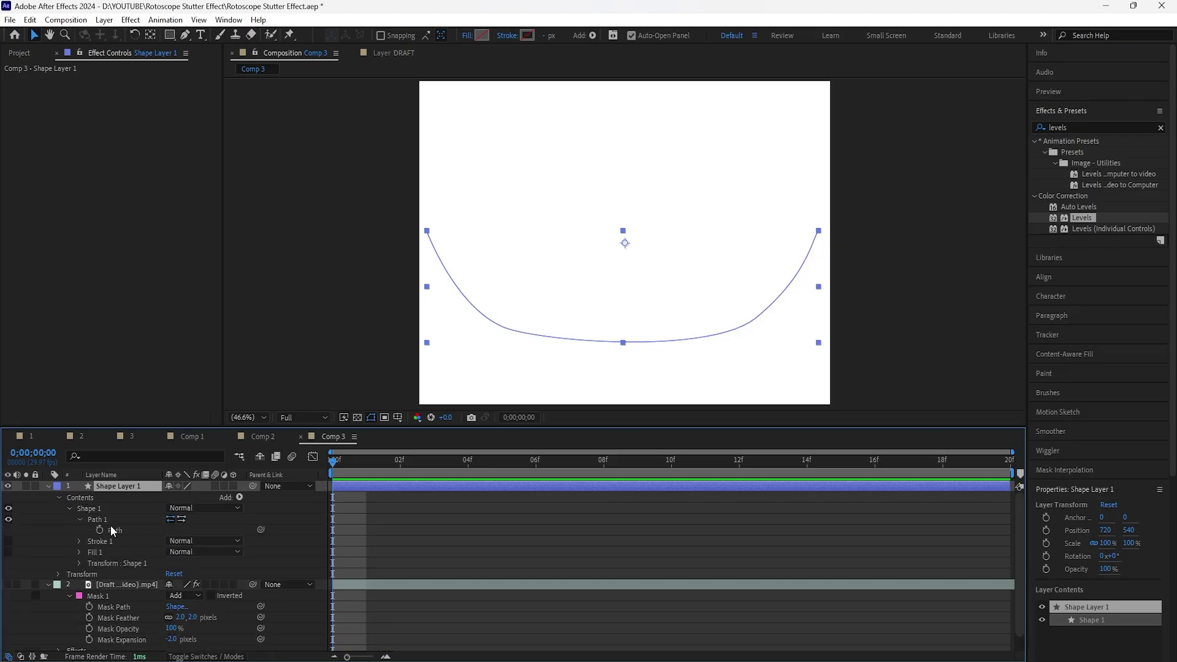
click(68, 587)
click(8, 584)
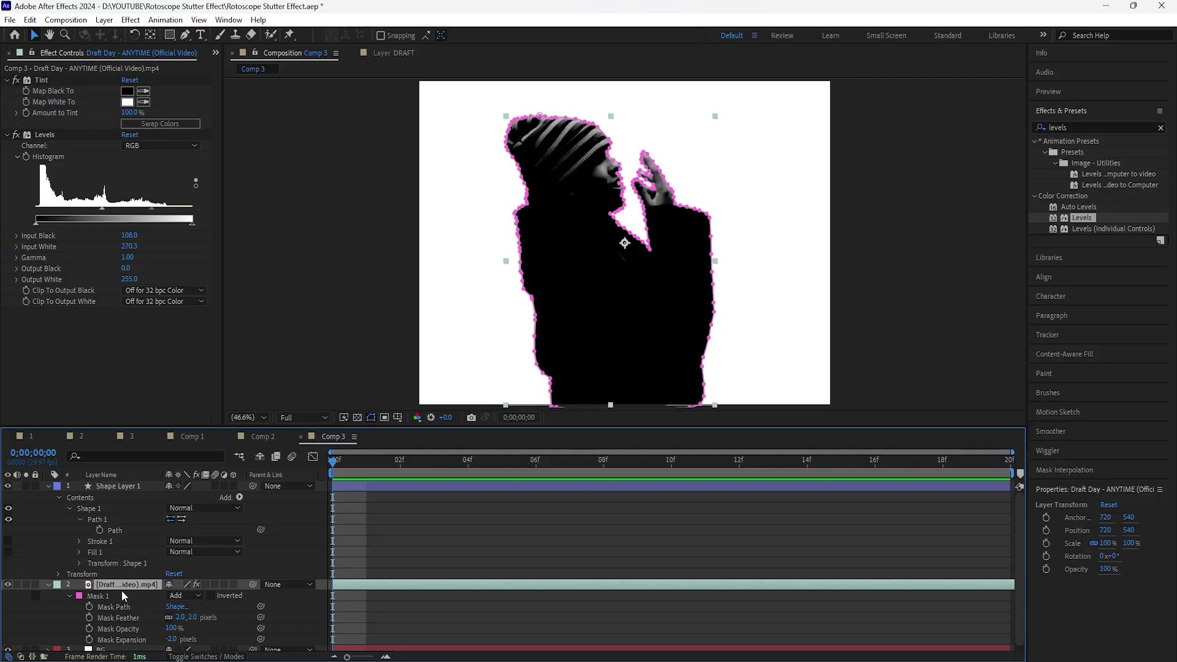
- Copy the shape layer's Path into the Position property of the footage layer as motion keyframes
click(122, 531)
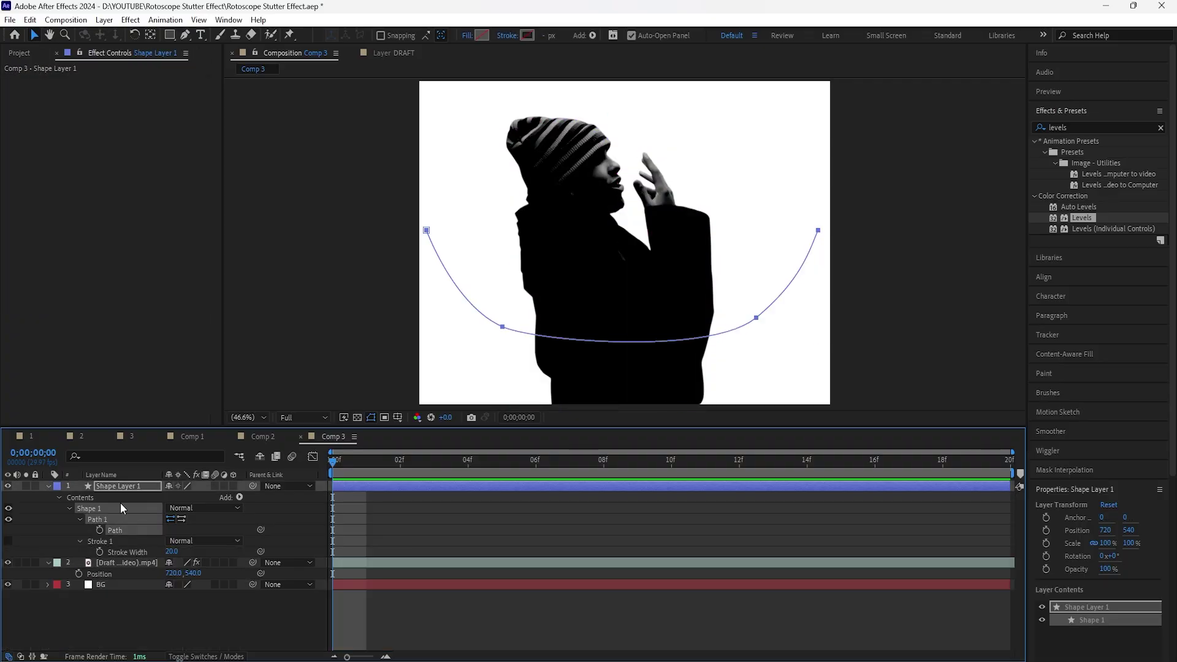
click(119, 574)
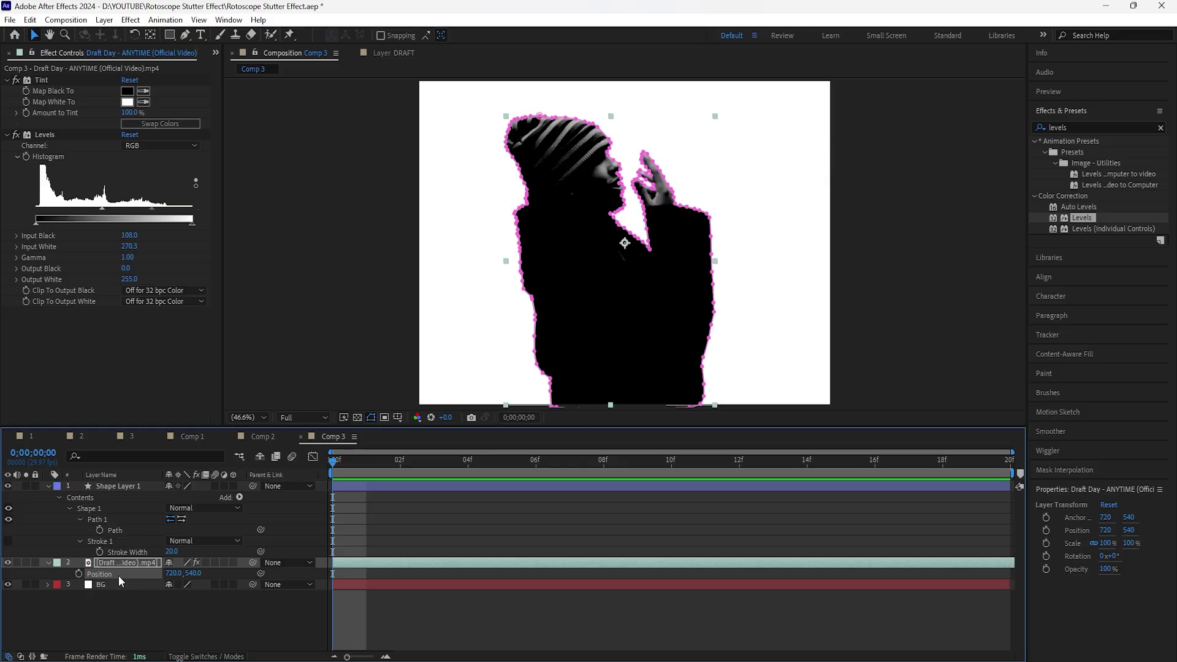
key(ctrl+z)
key(ctrl+shift+z)
key(ctrl+shift+z)
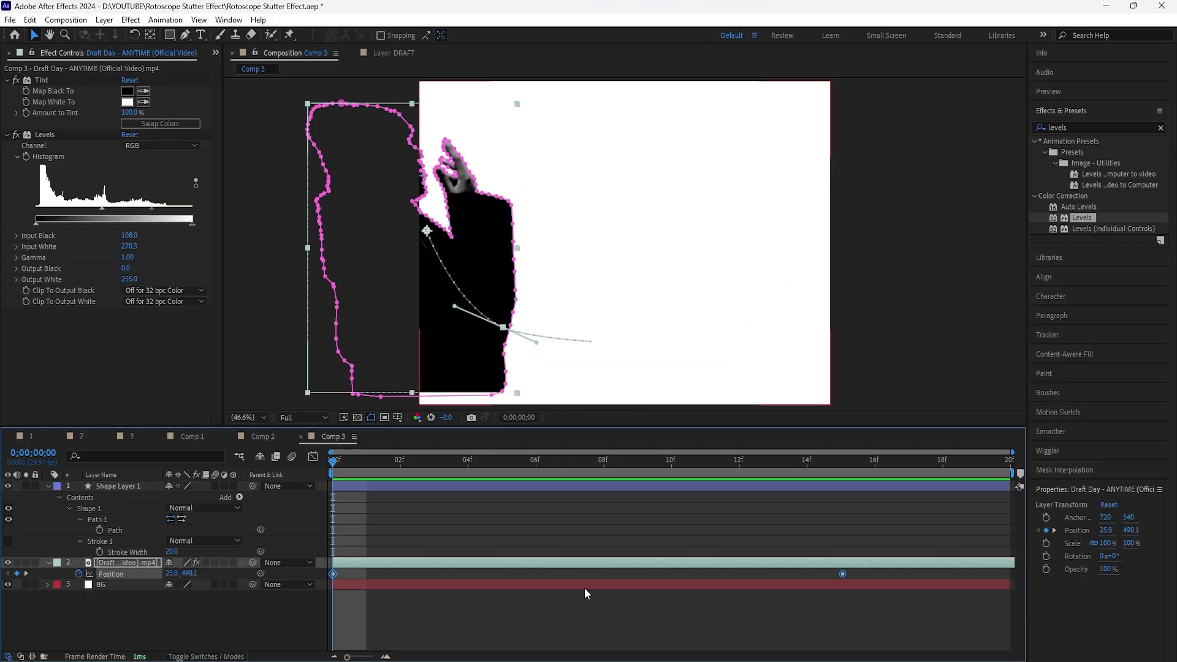
- Extend the duration of Comp 3 to 0;00;02;20 in the composition settings
click(145, 567)
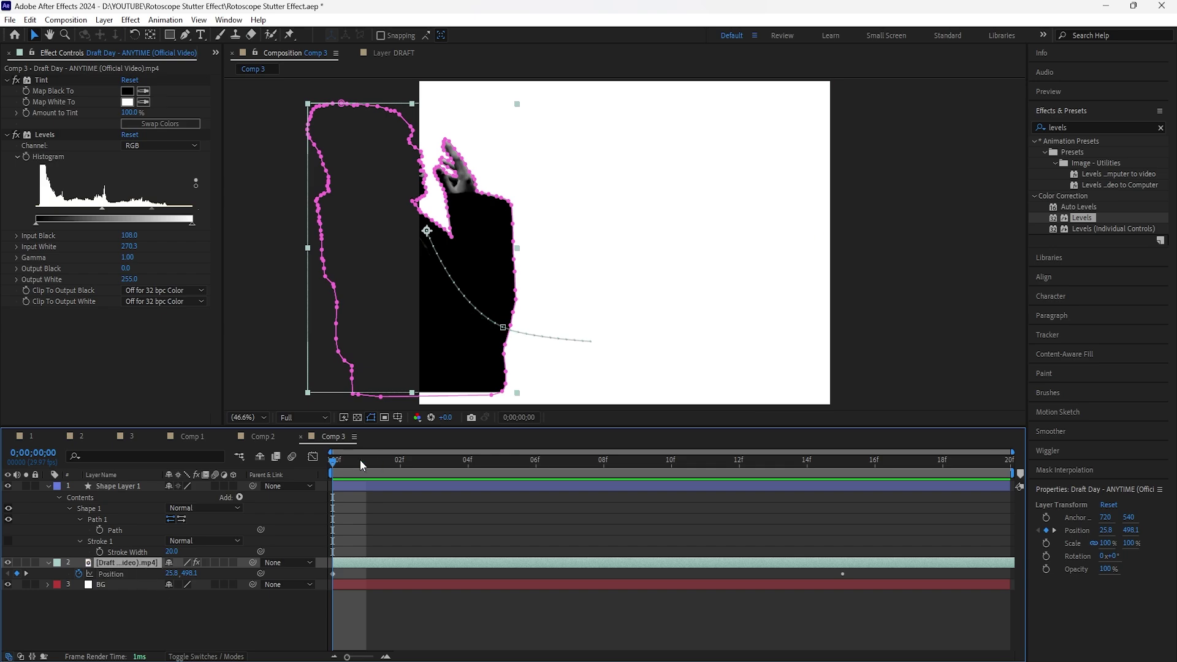
drag(334, 460, 313, 508)
click(66, 19)
click(92, 53)
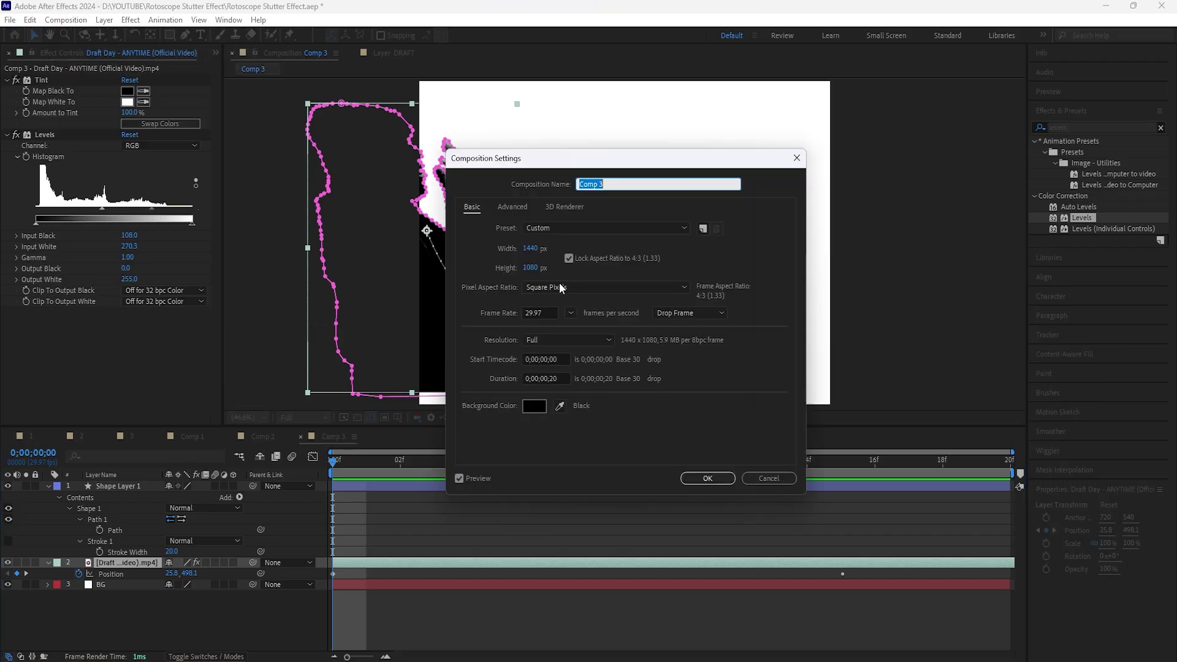
click(547, 378)
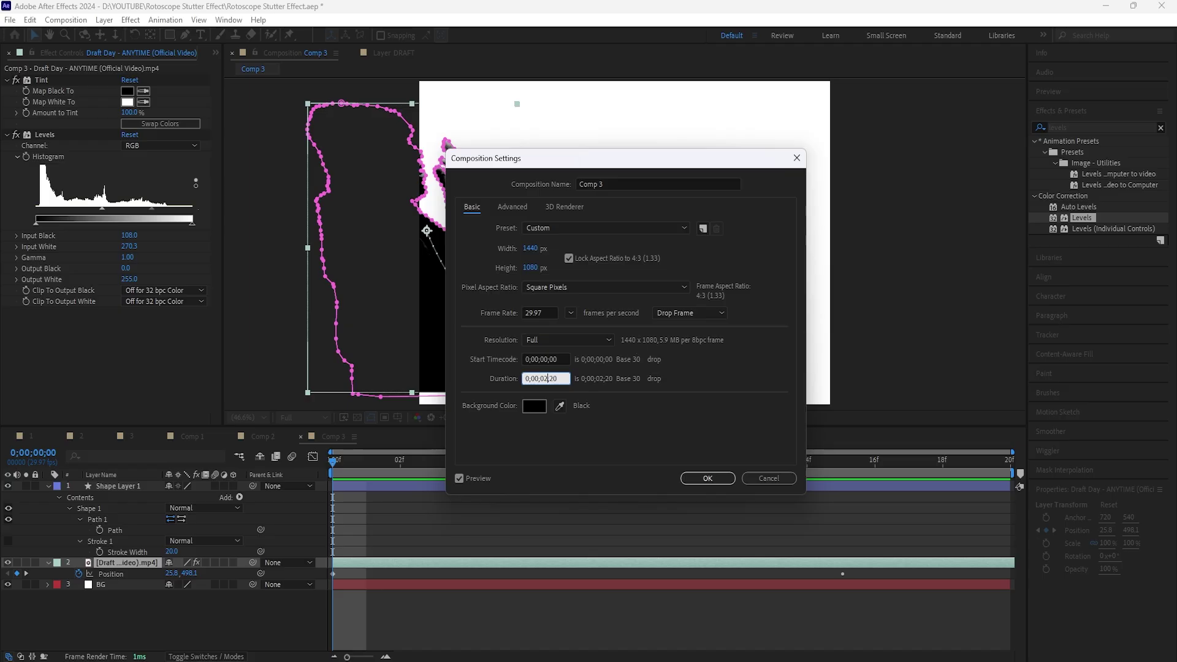
click(708, 478)
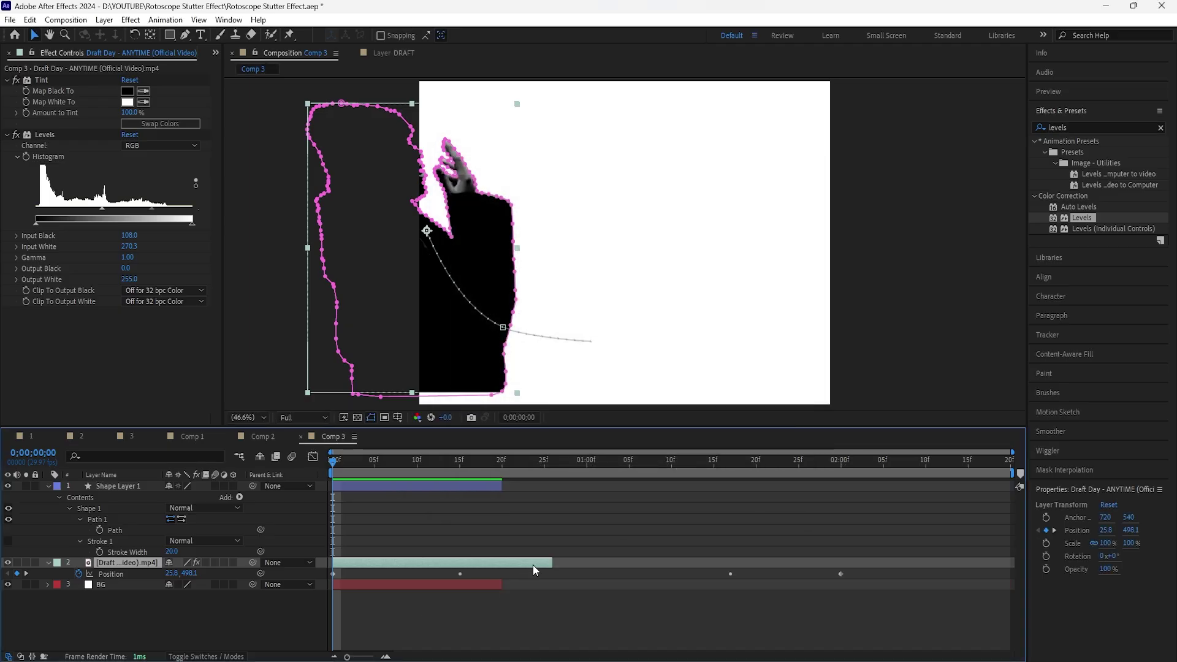
- Retime the footage layer's Position keyframes so the last three sit at frames 5, 10 and 15
drag(860, 580, 452, 580)
mouse_move(839, 574)
mouse_down()
mouse_move(729, 580)
mouse_move(748, 574)
mouse_up()
drag(770, 571, 504, 579)
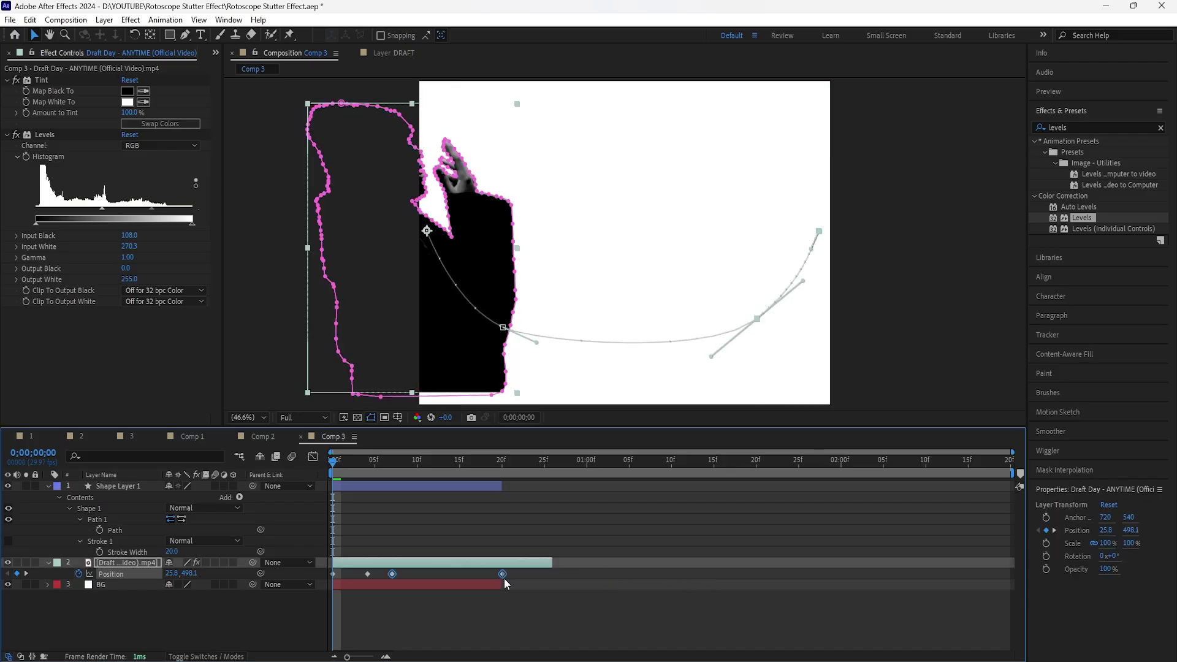
click(507, 577)
click(502, 574)
drag(347, 656, 373, 657)
click(485, 461)
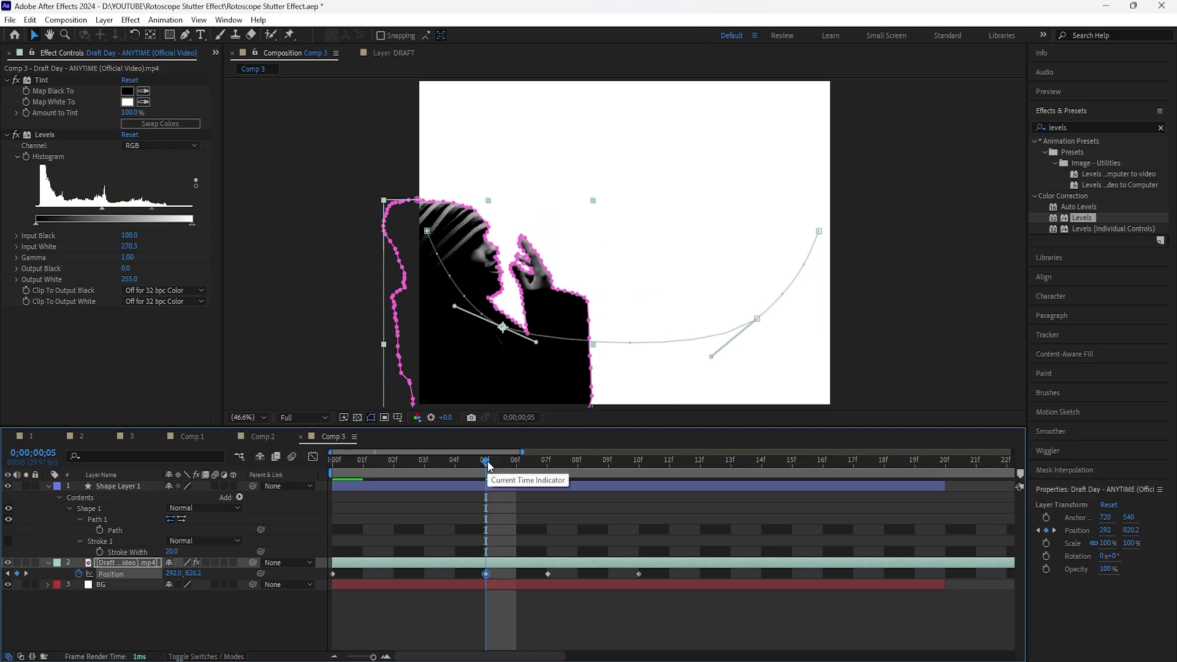
drag(490, 467, 639, 462)
mouse_move(653, 579)
mouse_down()
mouse_move(542, 579)
mouse_move(635, 579)
mouse_up()
click(641, 466)
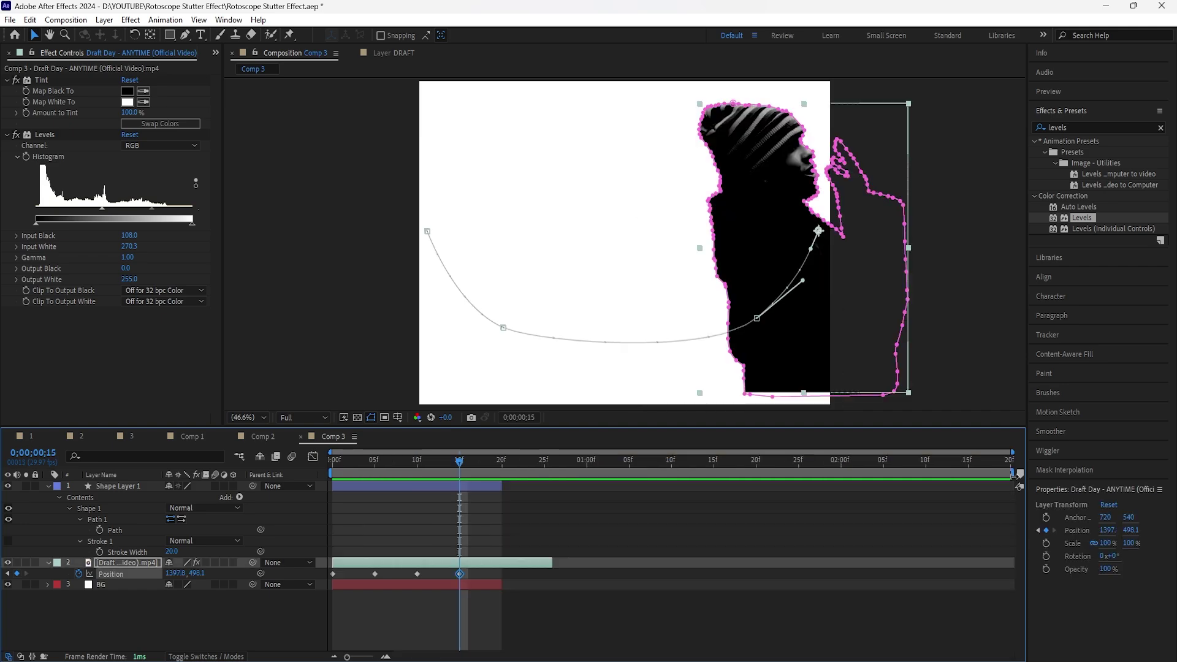
- End the work area at frame 20, trim the composition to it, and preview the motion
scroll(511, 519, up, 3)
scroll(511, 519, down, 5)
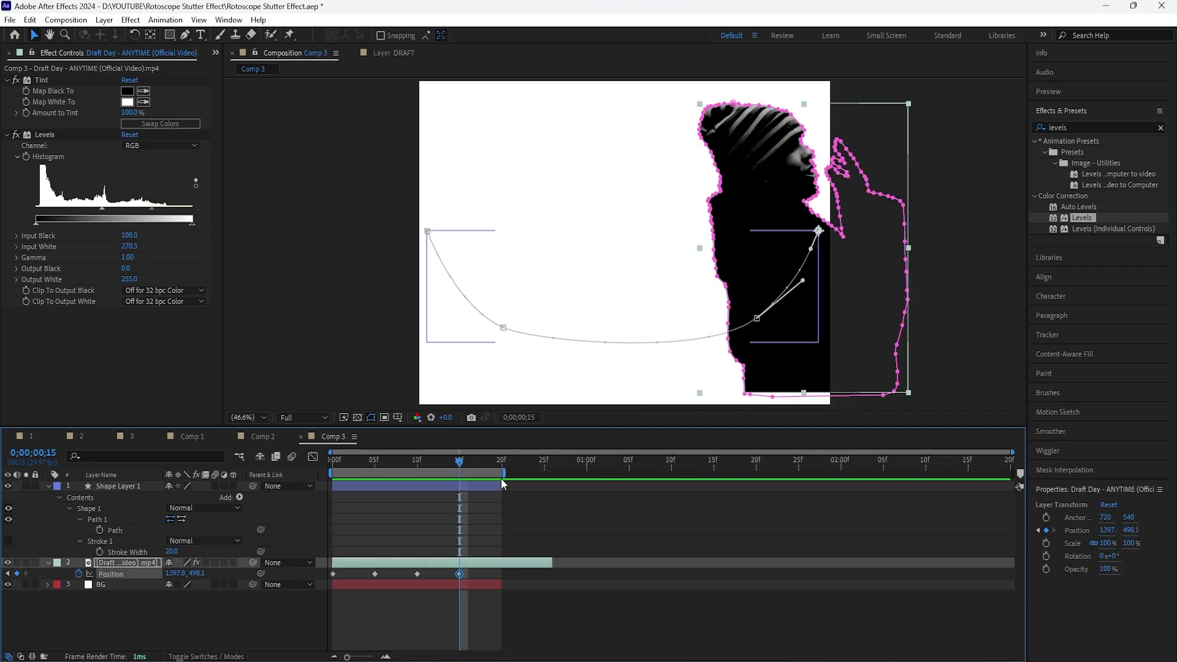
right_click(503, 473)
click(589, 508)
key(space)
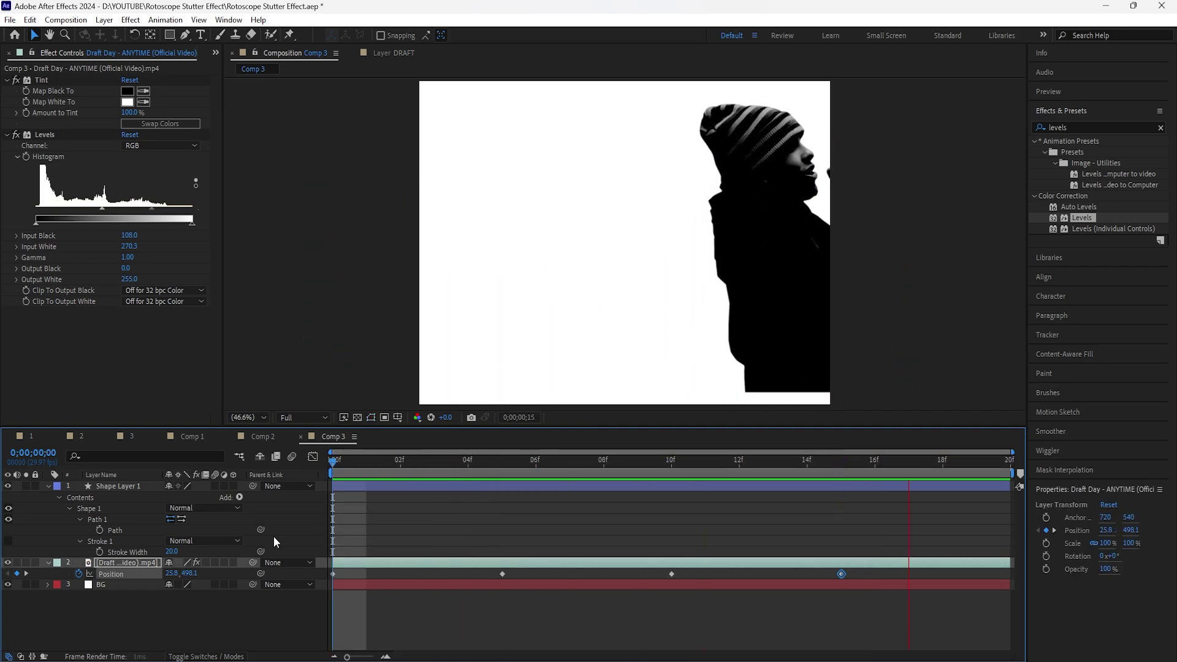
key(space)
- Round out the lower part of the footage layer's motion path by adjusting the handles of its bend points
drag(510, 512, 605, 519)
click(504, 328)
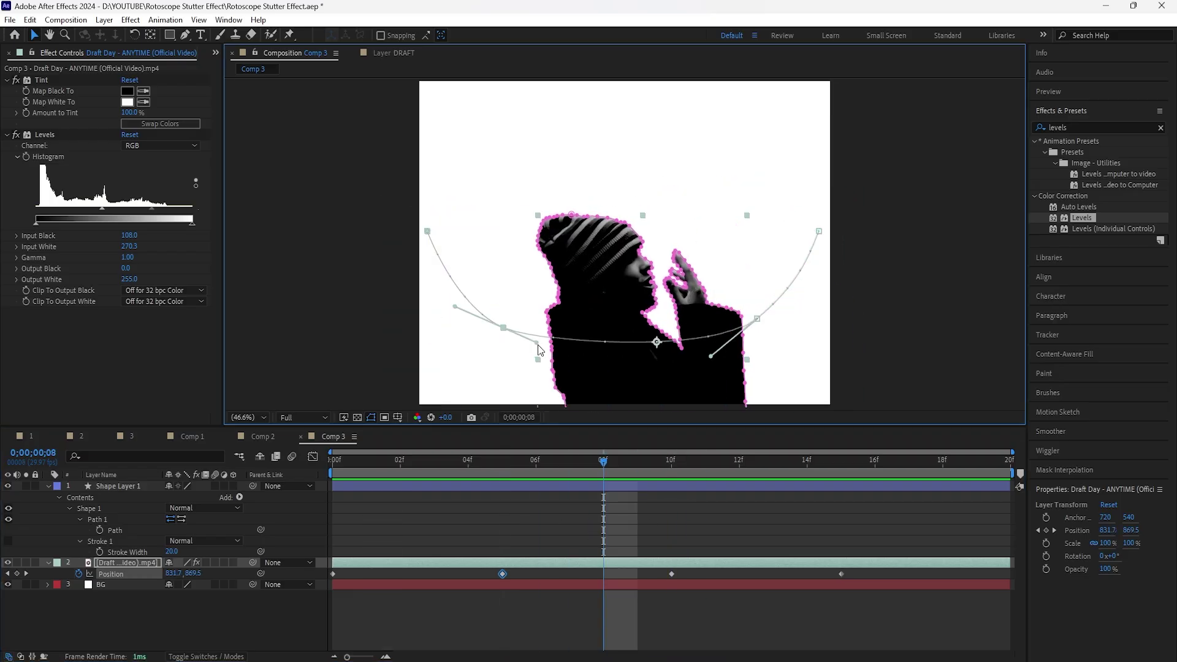
drag(538, 343, 538, 359)
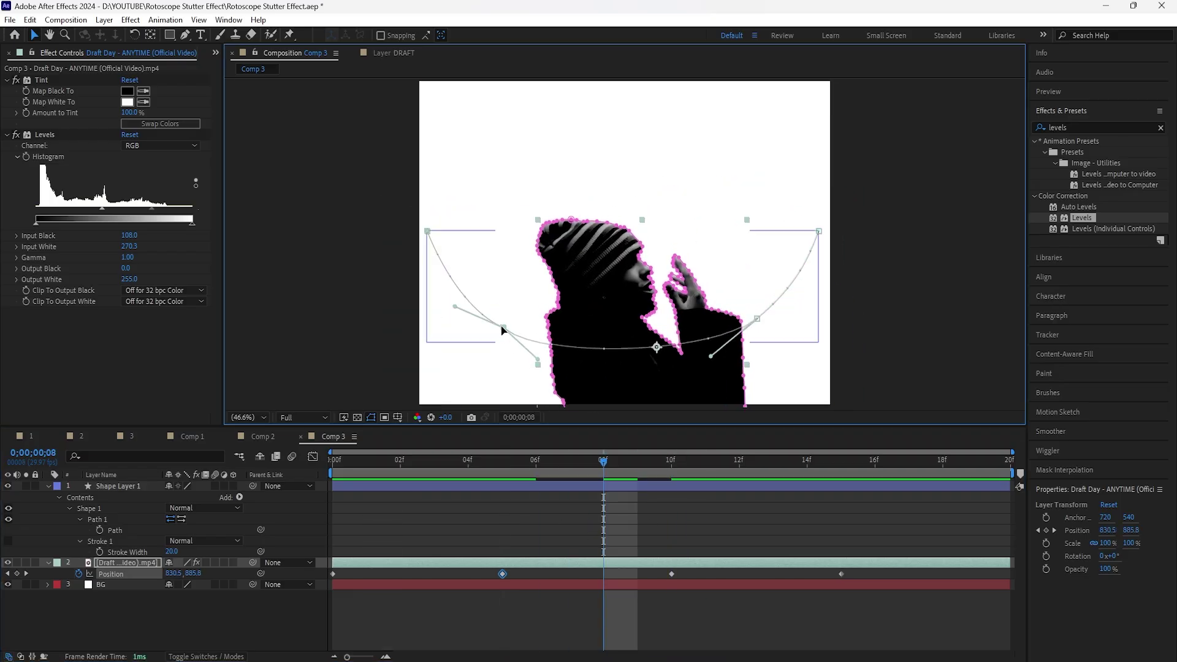
mouse_move(454, 305)
mouse_down()
mouse_move(450, 318)
mouse_move(461, 294)
mouse_up()
click(434, 460)
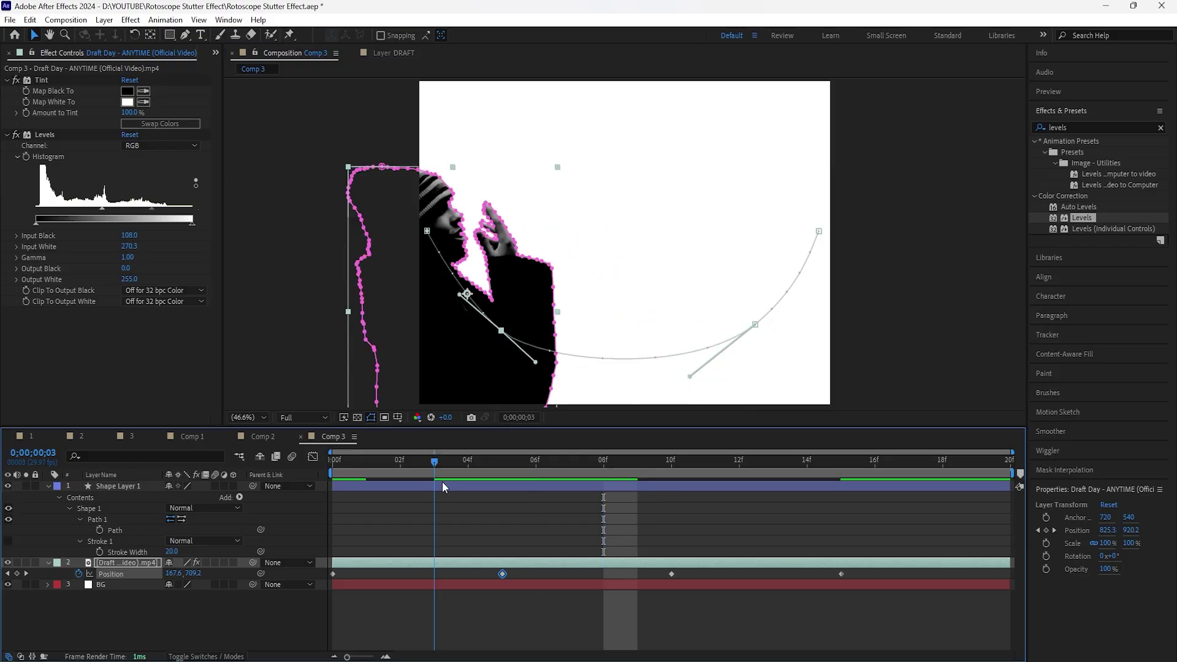
- Reveal the footage layer's Scale at the first frame and set it to 110%
key(Home)
click(131, 564)
key(shift+s)
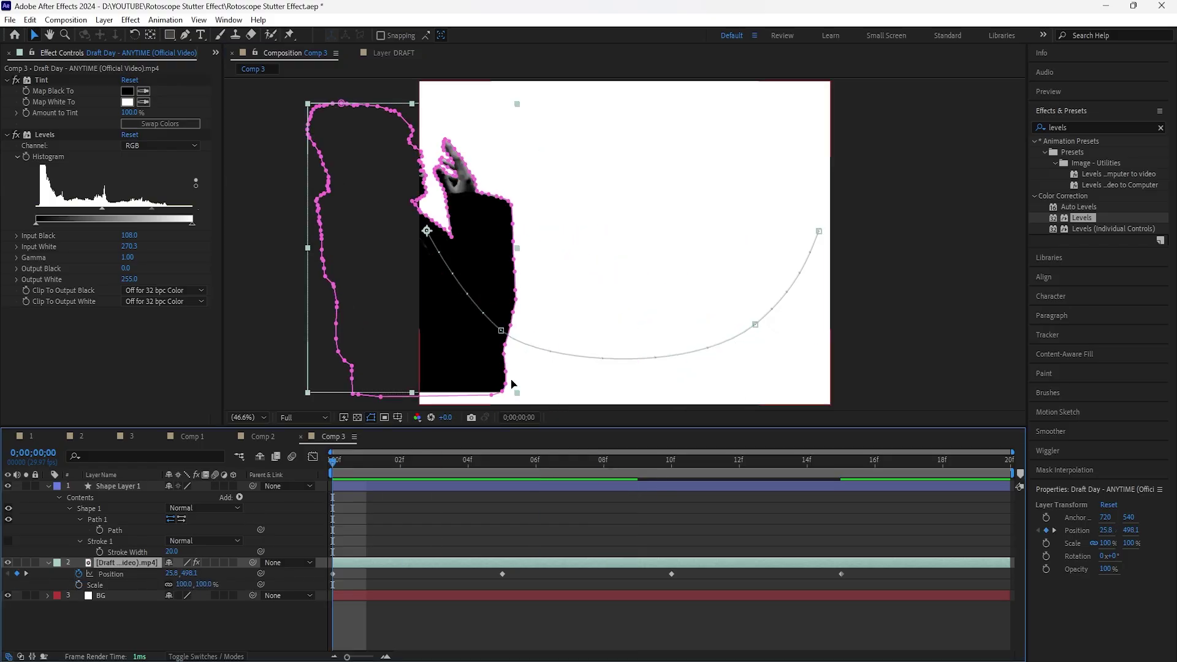
drag(207, 590, 213, 590)
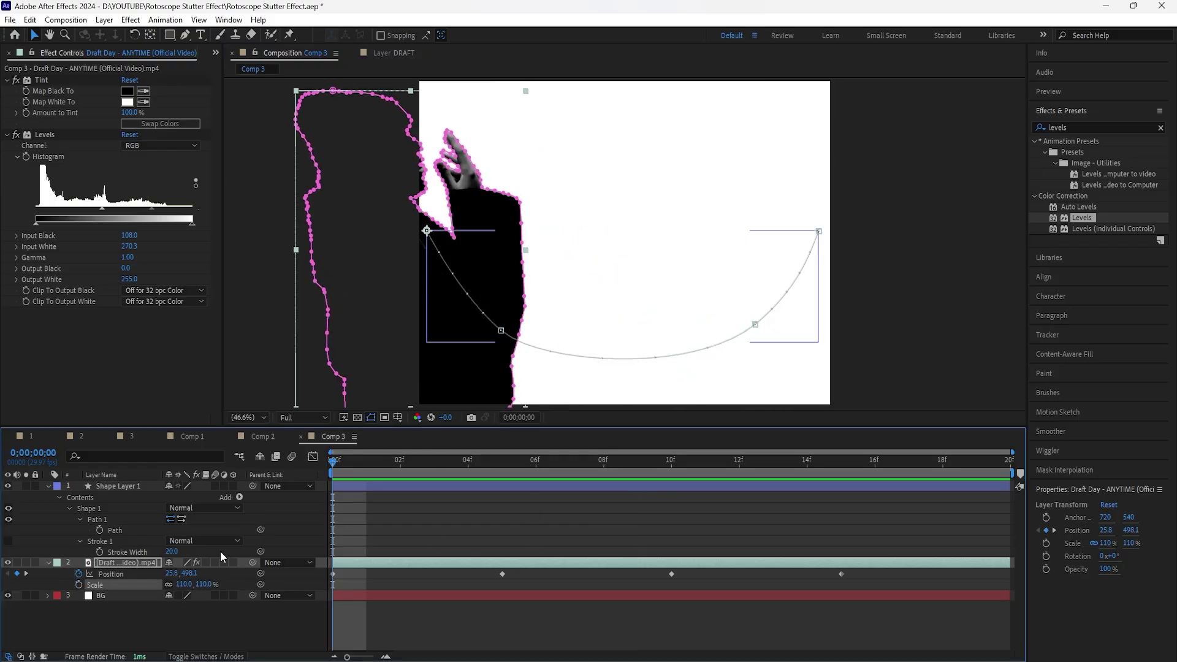
- Enable motion blur on the footage layer, then hide and collapse Shape Layer 1
click(138, 485)
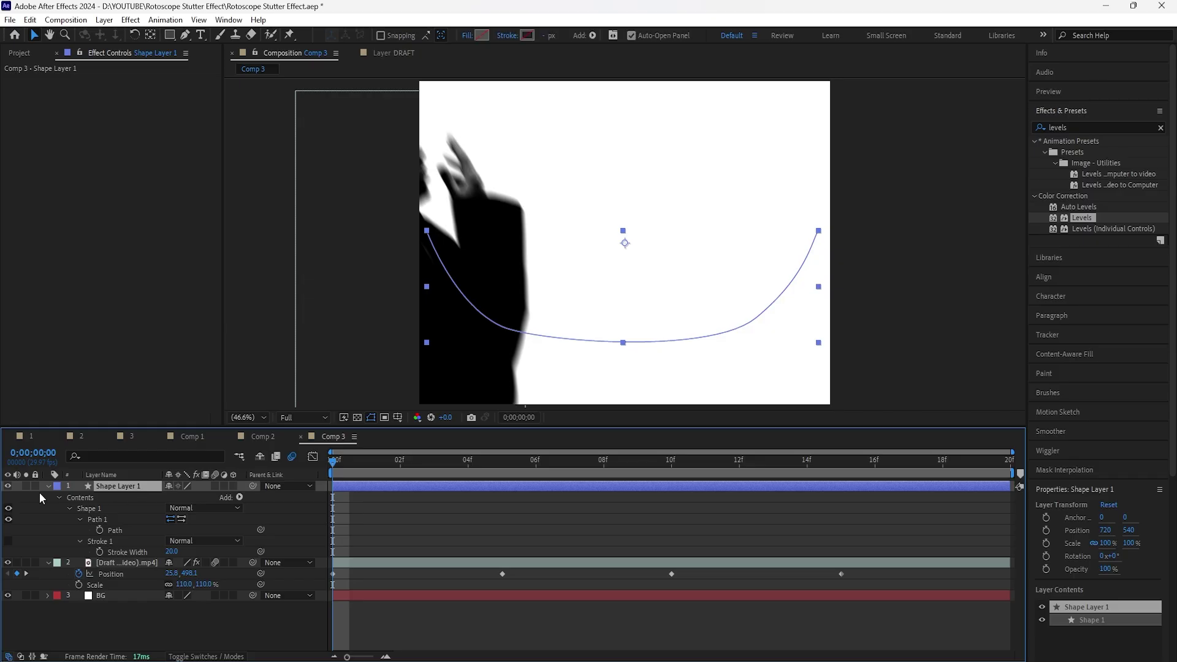
click(8, 486)
click(51, 486)
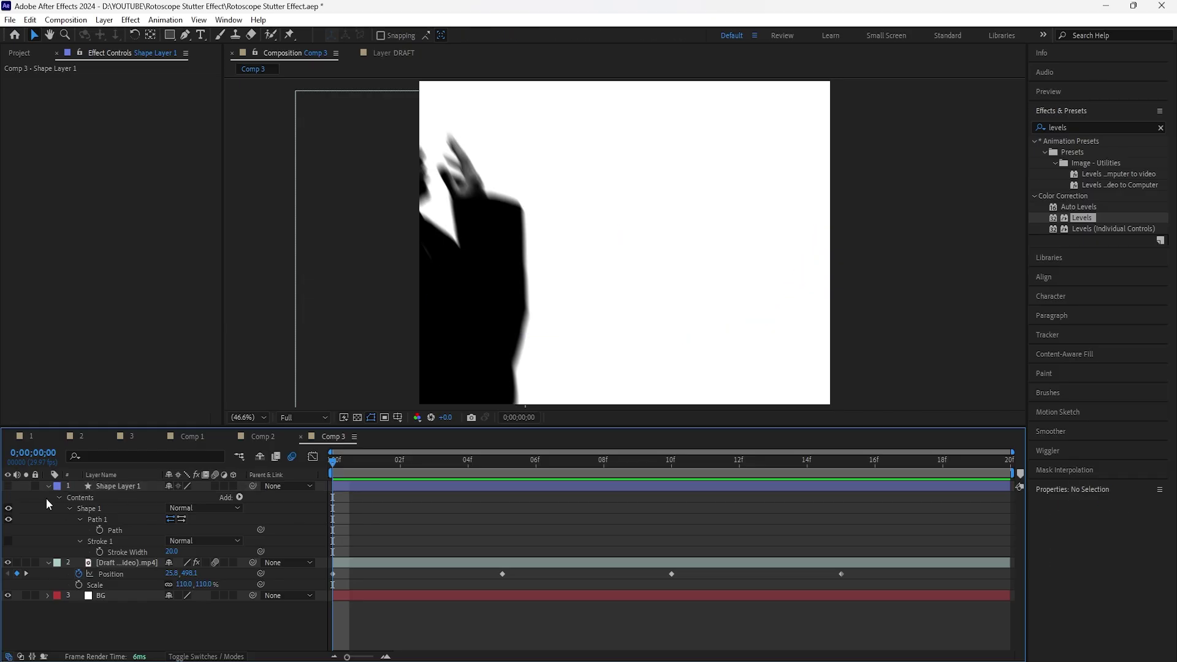
- Pre-compose the footage layer as DRAFT and apply the Echo effect to it
click(135, 500)
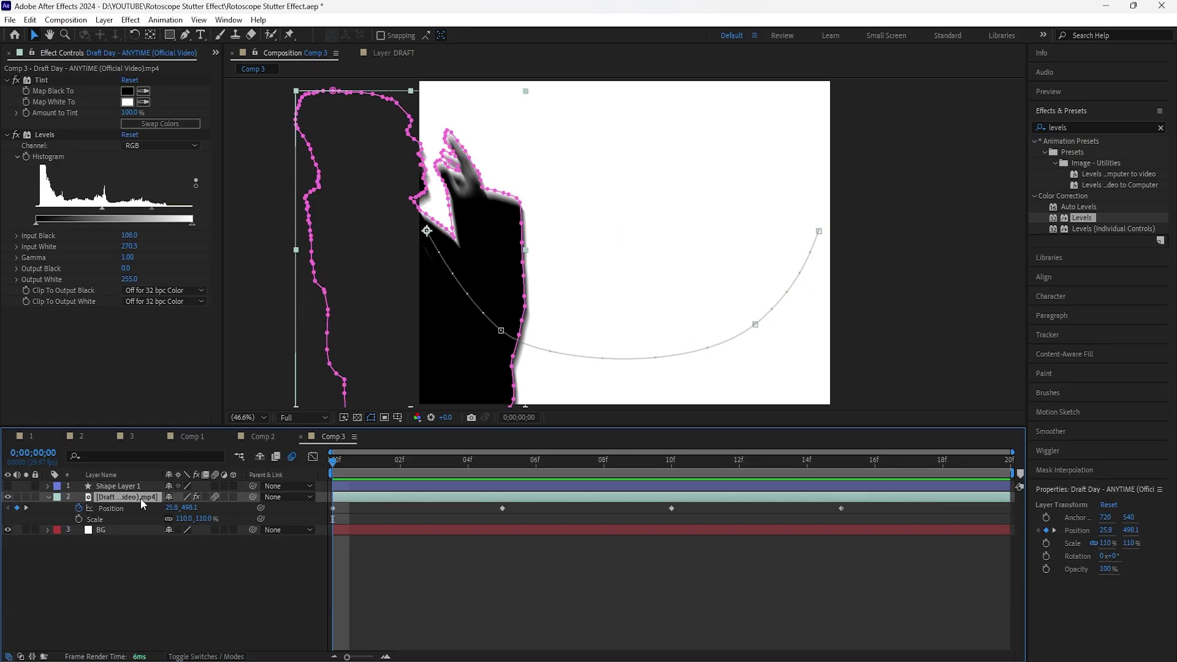
key(ctrl+shift+c)
key(Return)
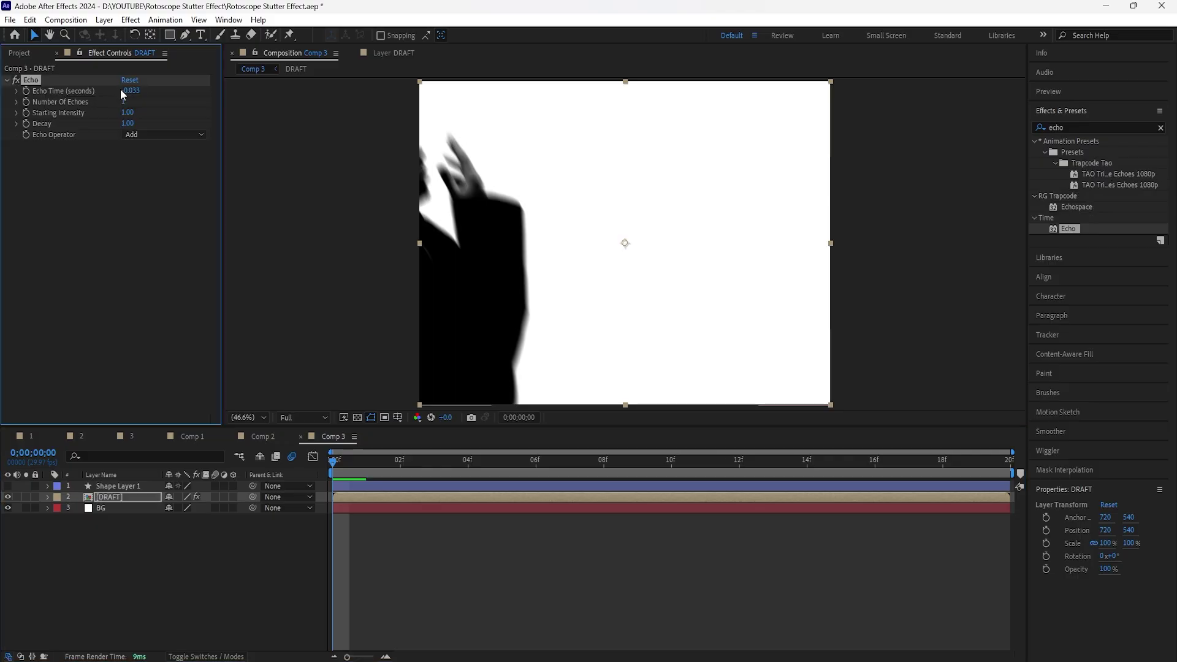
- Set Echo Time to -0.015 seconds and Number Of Echoes to 6, and check the trail around frame 9
click(133, 90)
text(-)
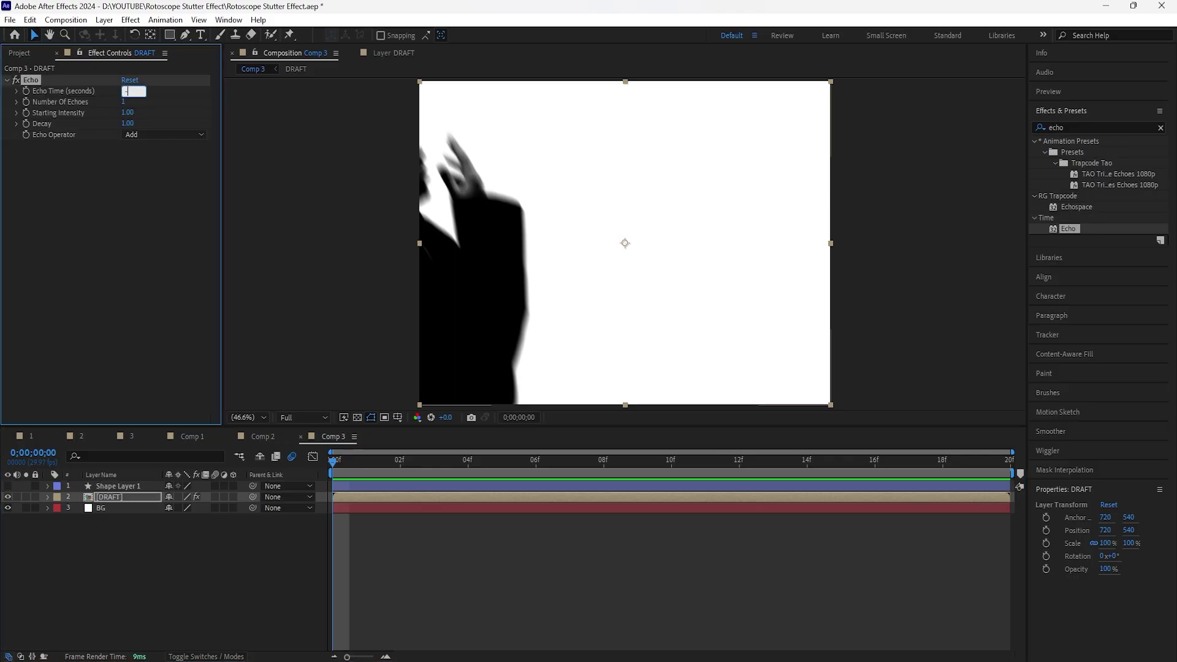
text(0.015)
key(Return)
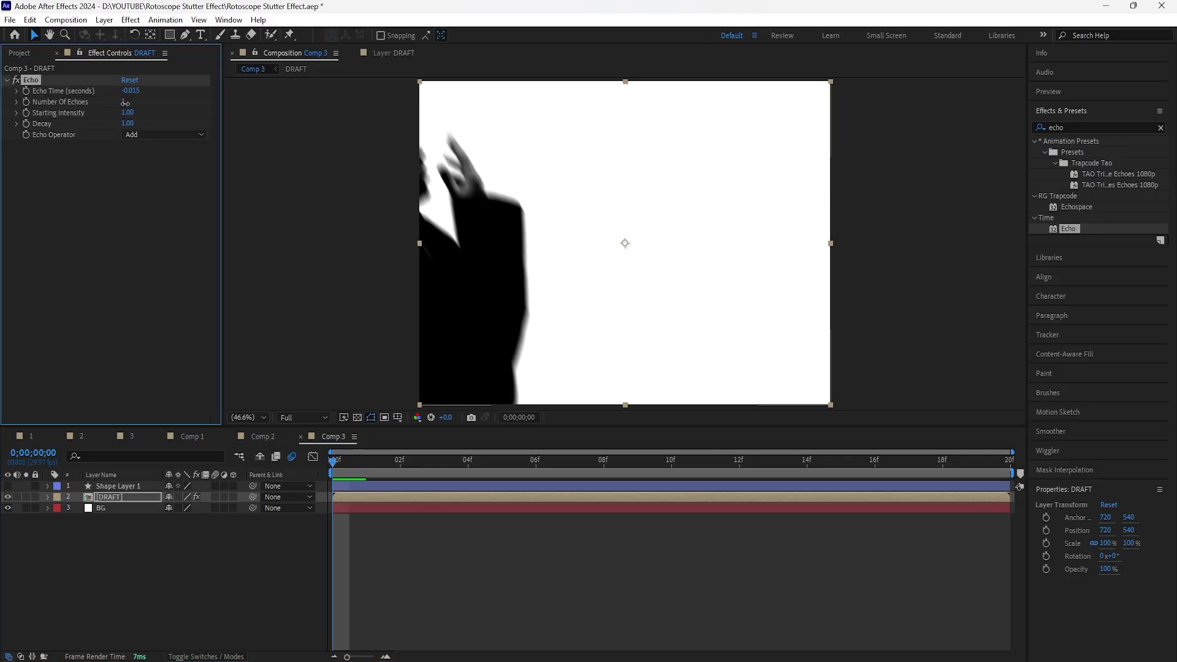
click(125, 102)
text(6)
key(Return)
drag(367, 459, 634, 496)
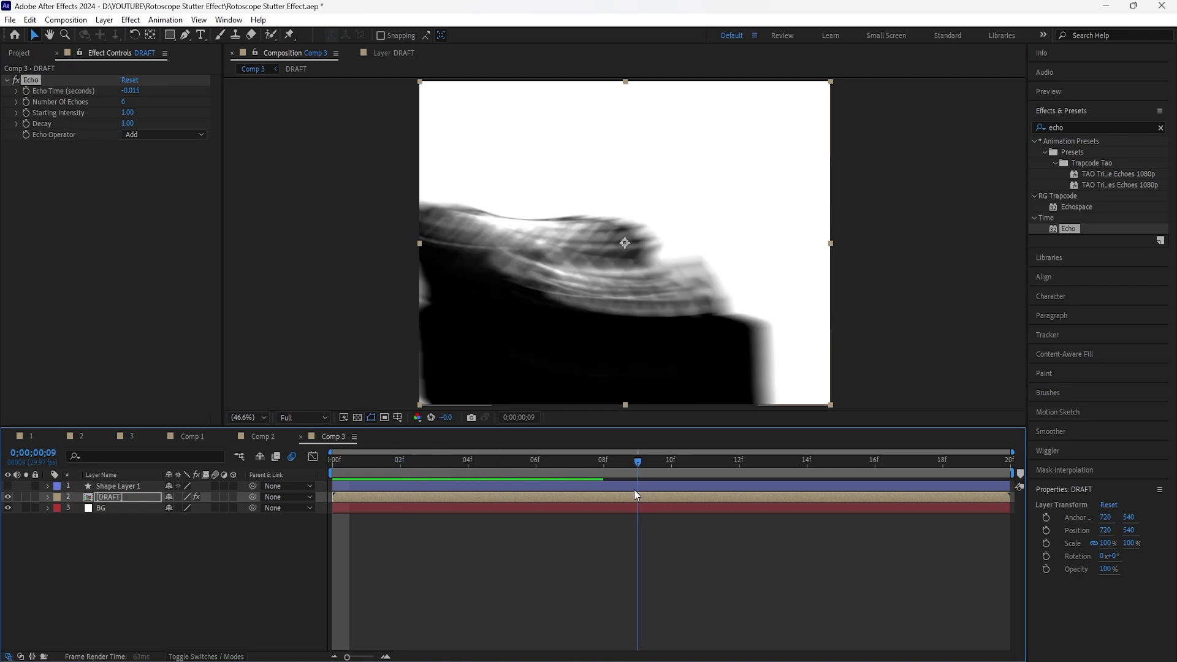
- Set the Echo Operator to Composite In Back and play back the animation
click(167, 136)
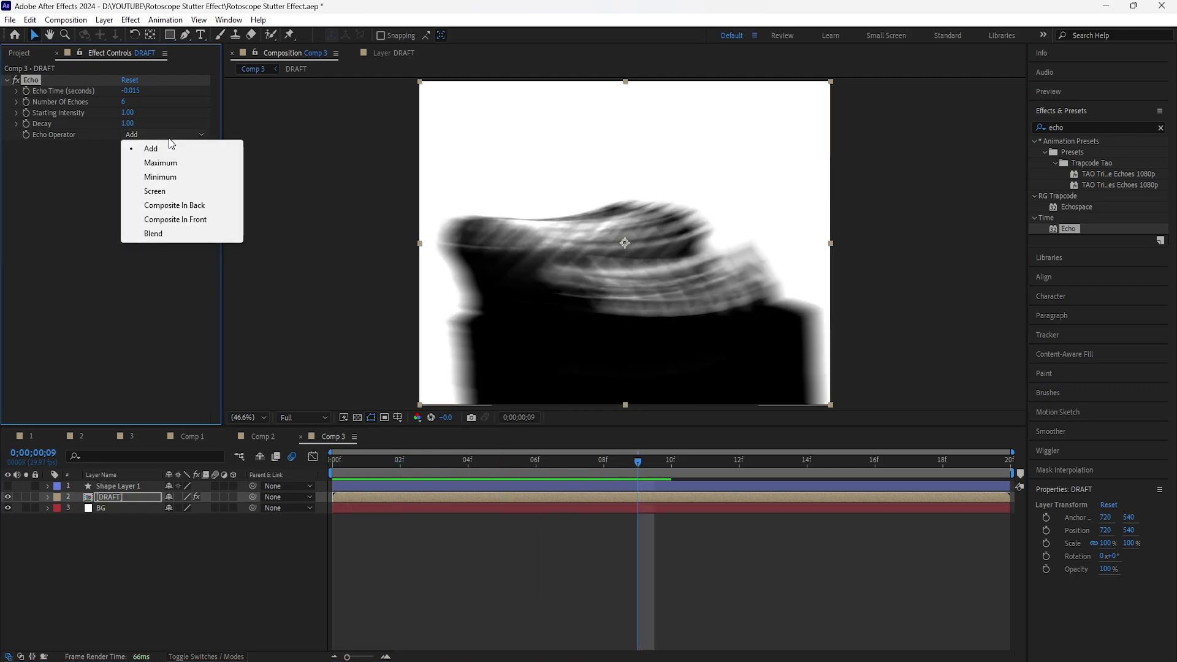
click(226, 207)
click(163, 134)
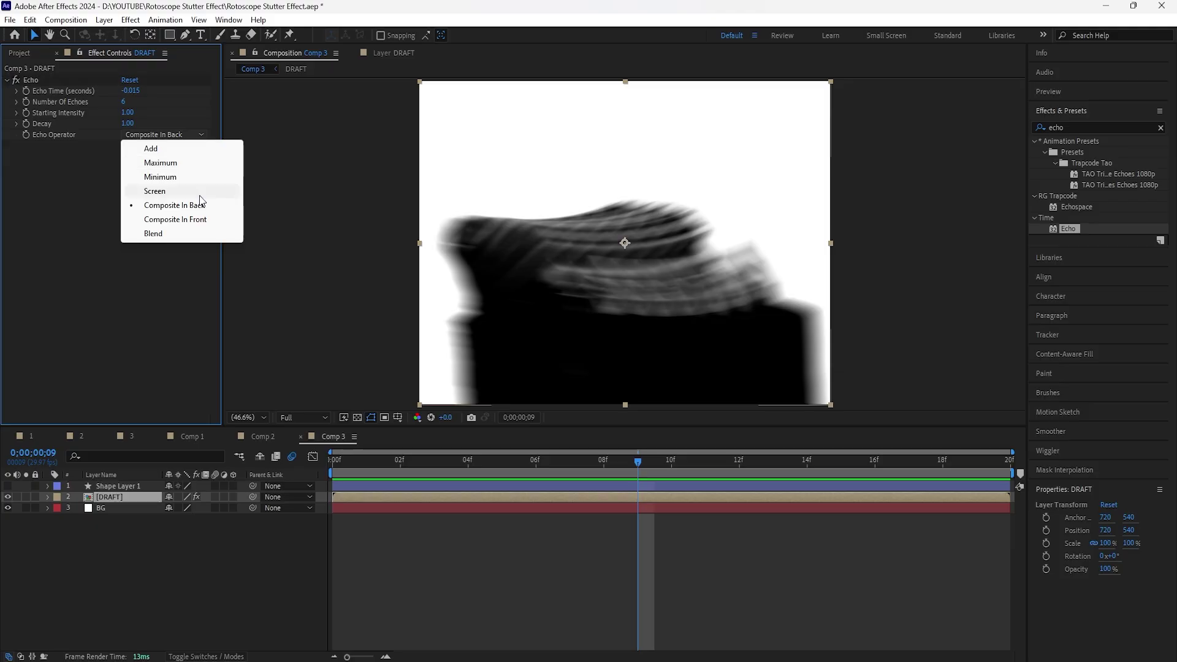
click(268, 561)
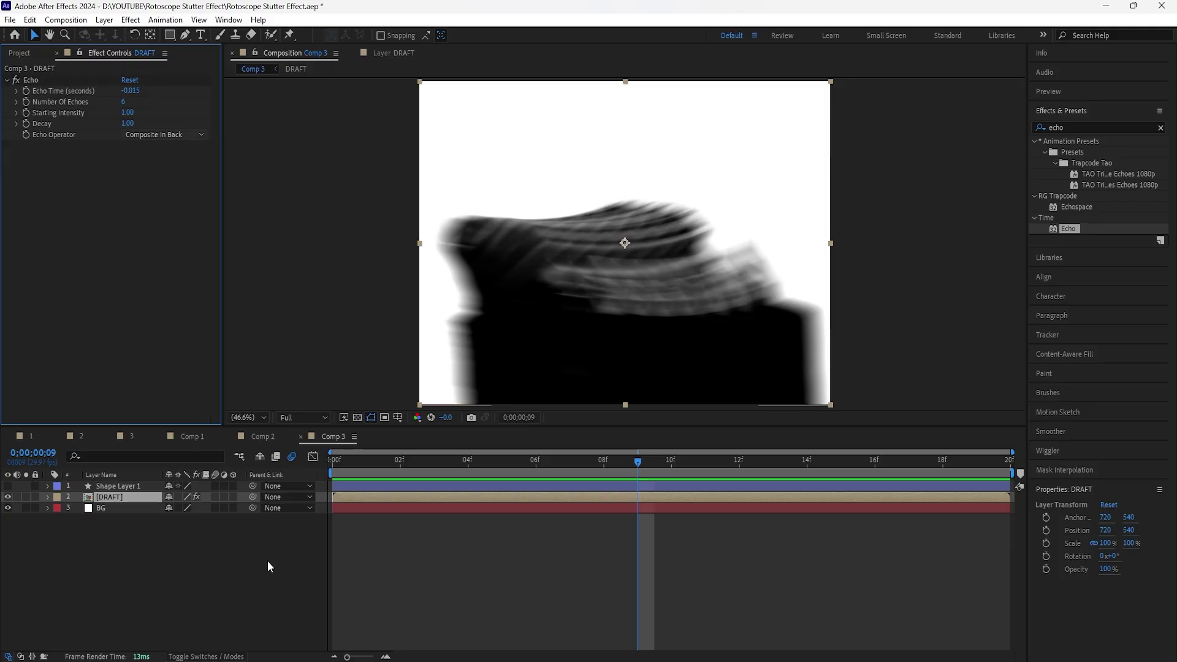
key(space)
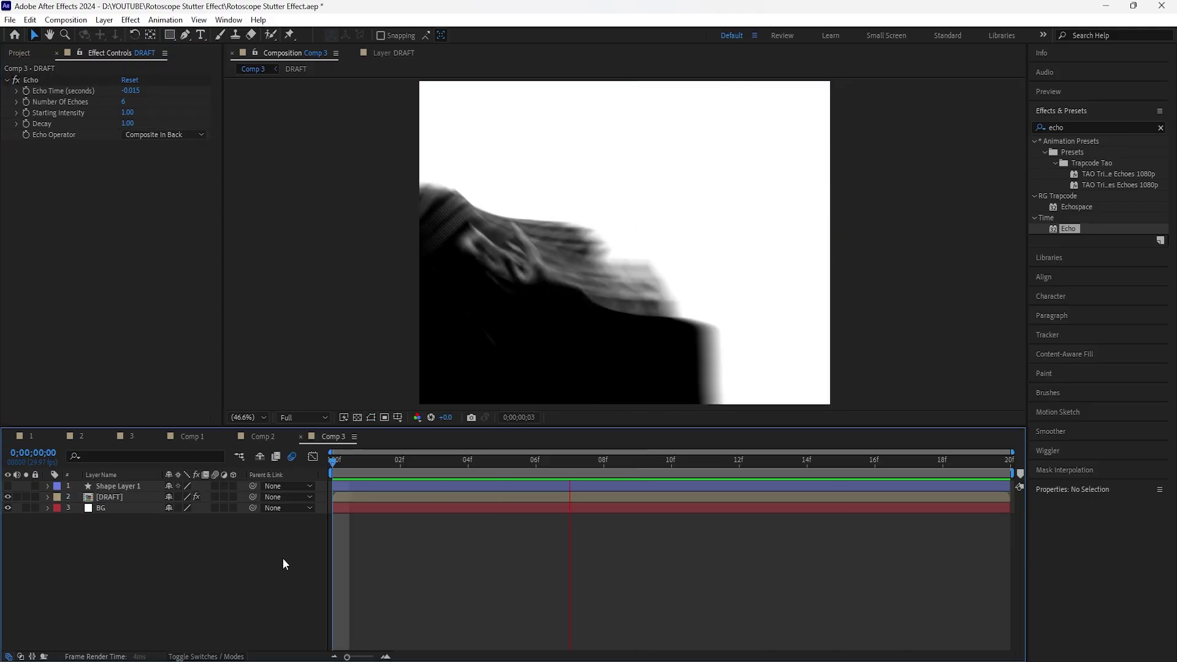